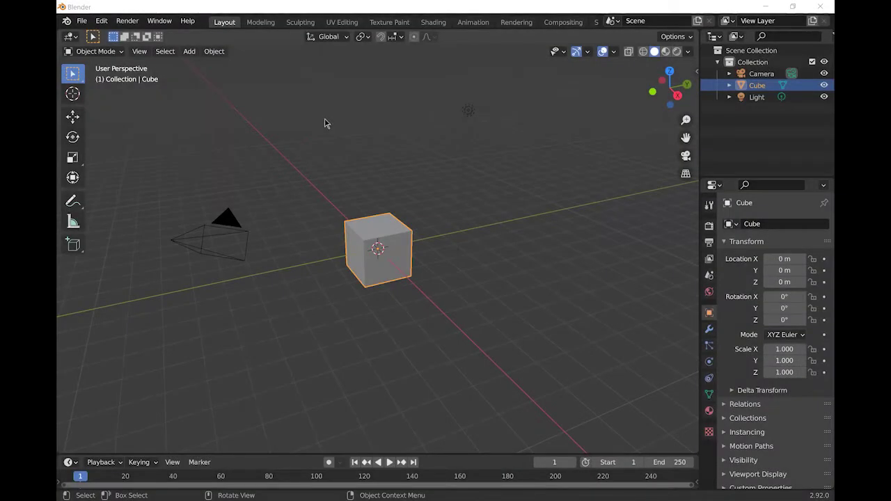
# Delete the default cube and light together, leaving only the camera.
pyautogui.moveTo(310, 92); pyautogui.dragTo(521, 327)
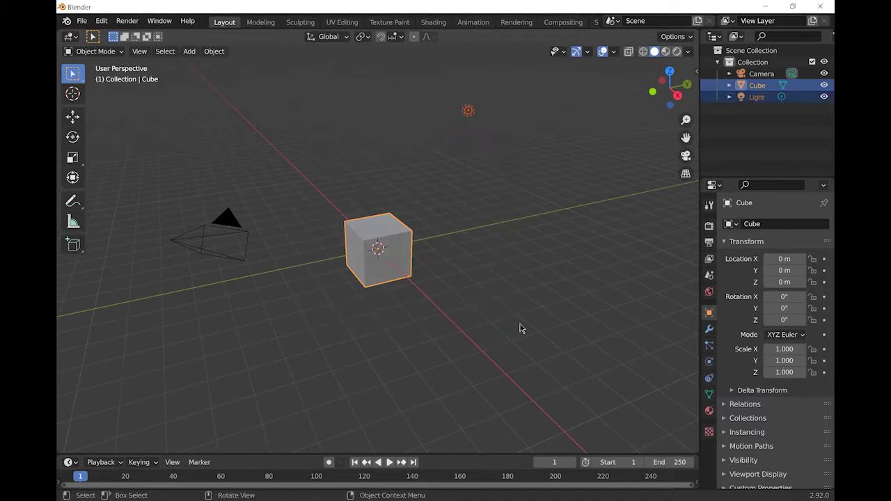
pyautogui.press('x')
pyautogui.click(520, 326)
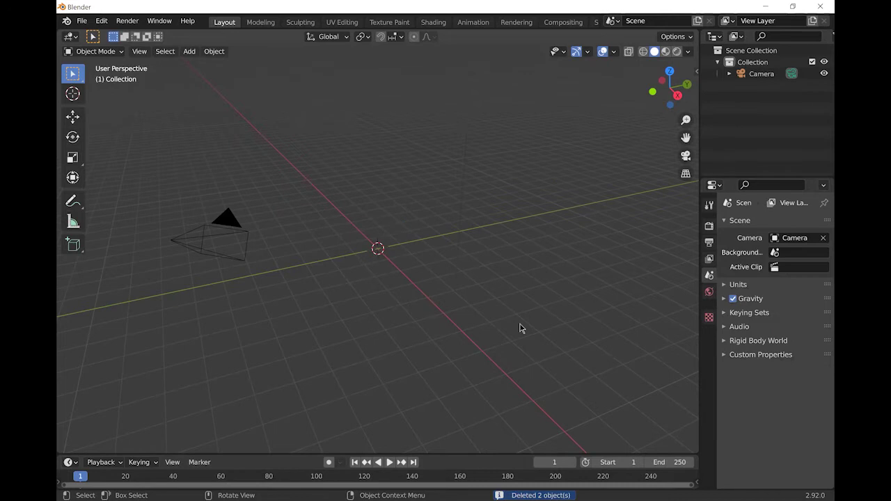
# Switch the render engine to Cycles.
pyautogui.click(708, 227)
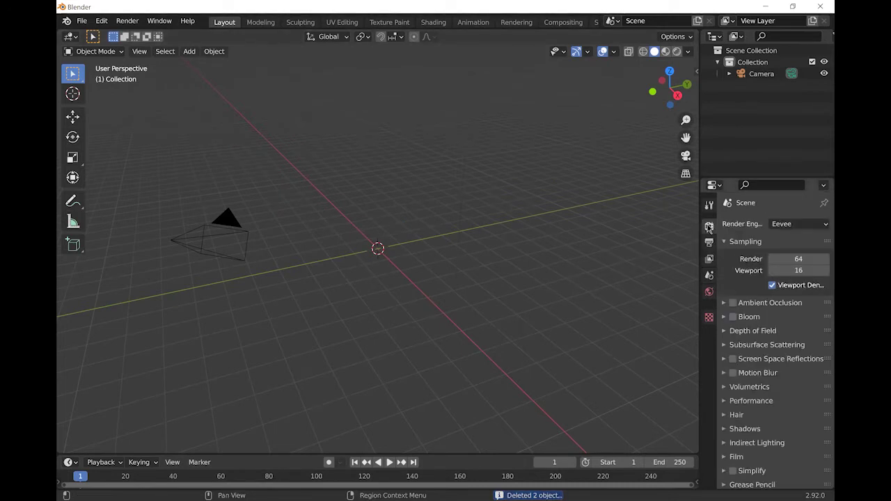
pyautogui.click(787, 224)
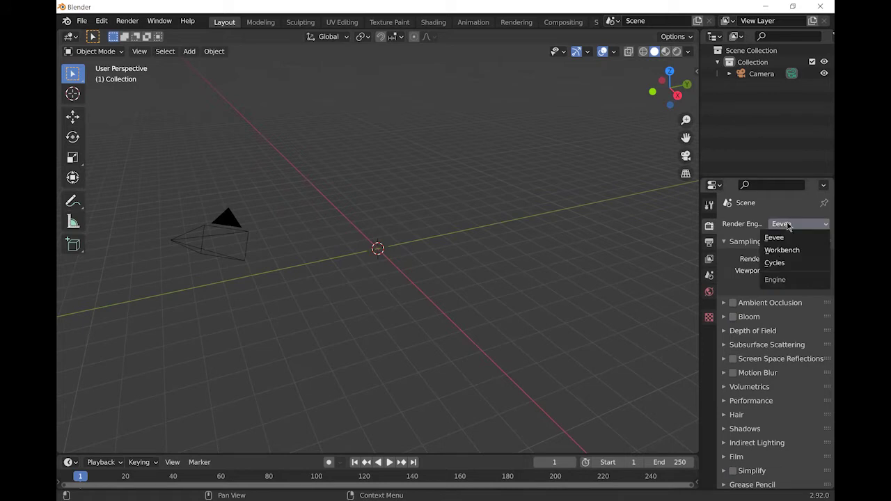
pyautogui.click(779, 263)
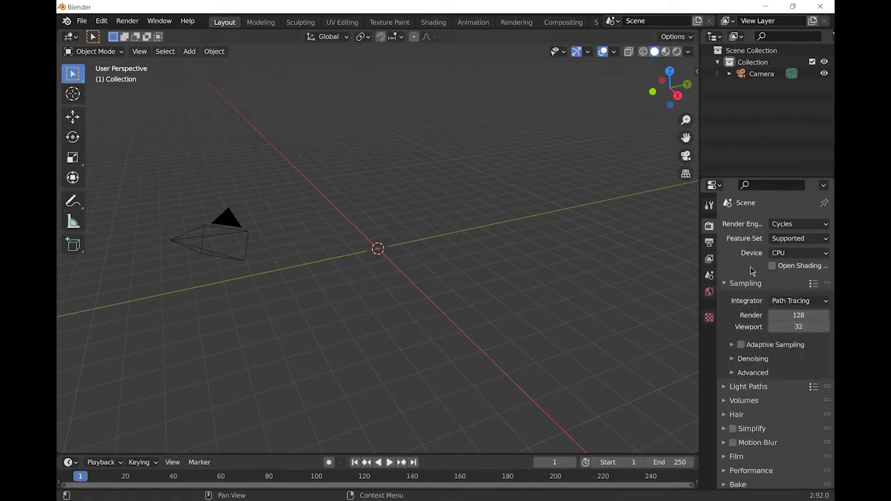
# Turn on render denoising and make the Film background transparent.
pyautogui.click(733, 359)
pyautogui.scroll(-1, 749, 367)
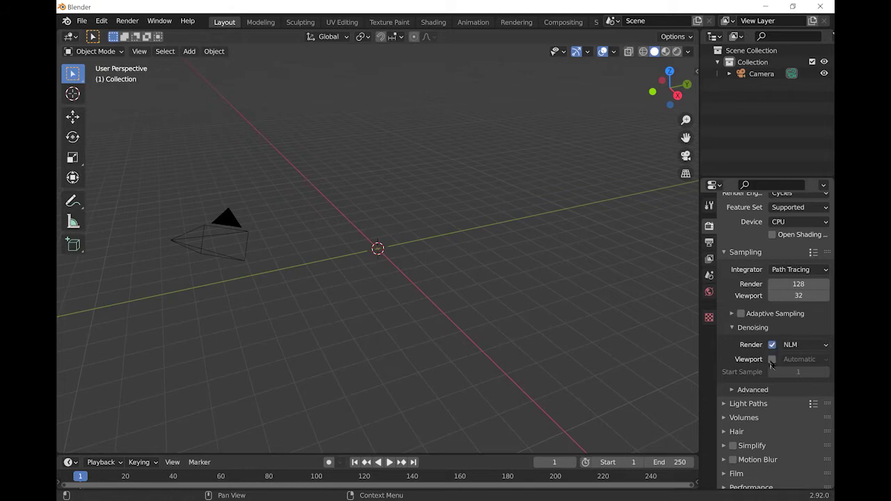
pyautogui.scroll(-2, 745, 366)
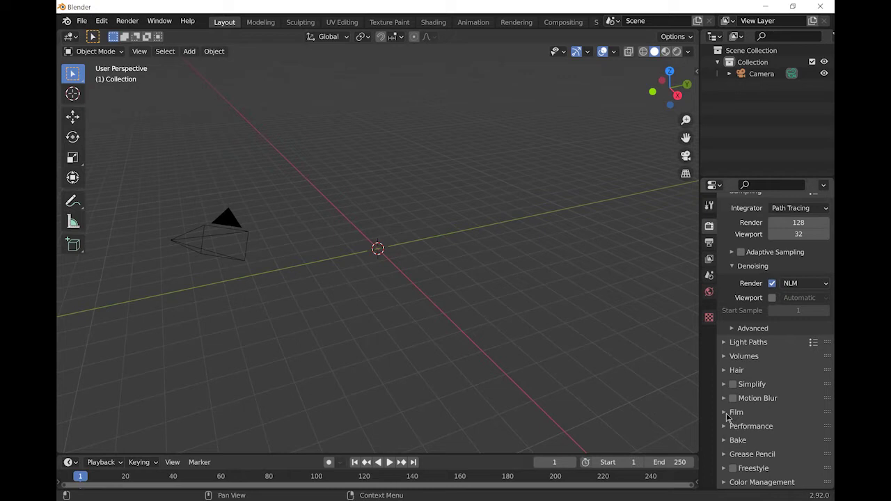
pyautogui.click(727, 412)
pyautogui.scroll(-2, 742, 423)
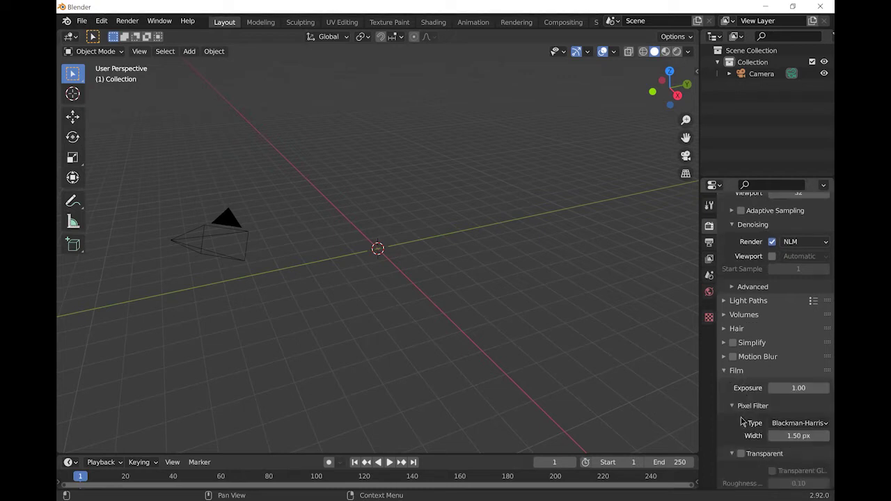
pyautogui.click(741, 433)
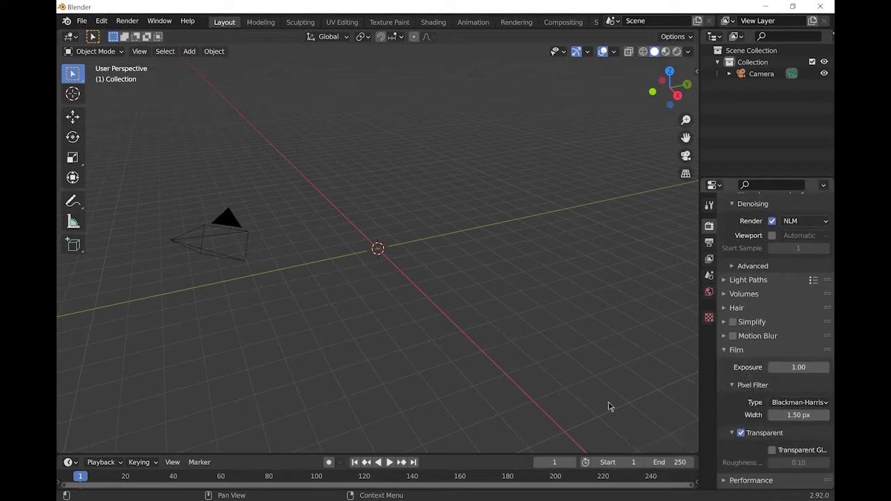
# Enlarge the timeline and turn it into a Shader Editor showing the World node tree.
pyautogui.moveTo(490, 454); pyautogui.dragTo(497, 324)
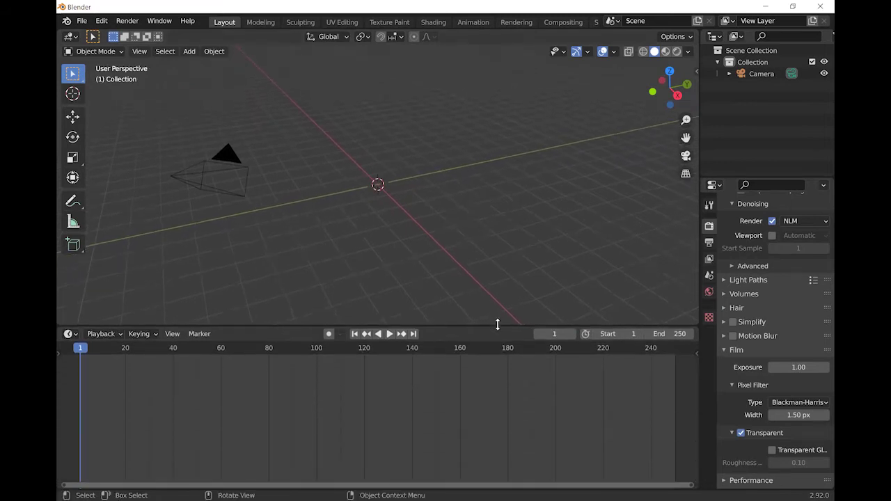
pyautogui.click(73, 336)
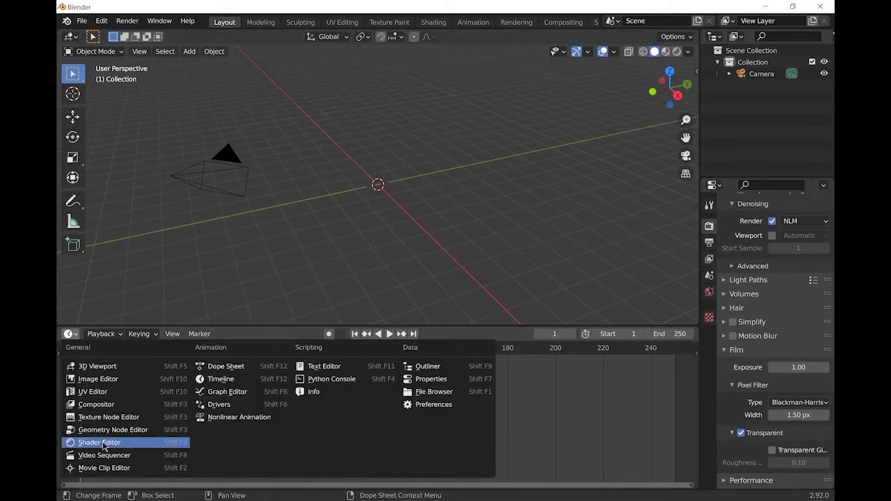
pyautogui.click(99, 439)
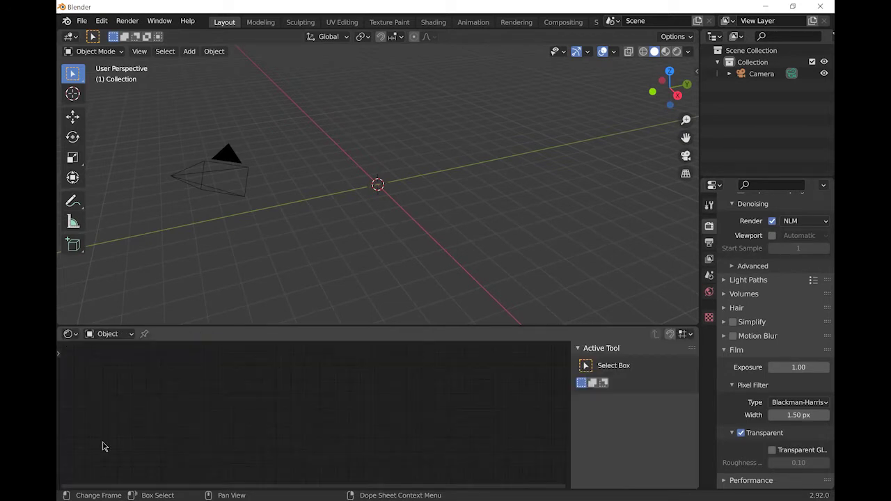
pyautogui.click(115, 337)
pyautogui.click(110, 360)
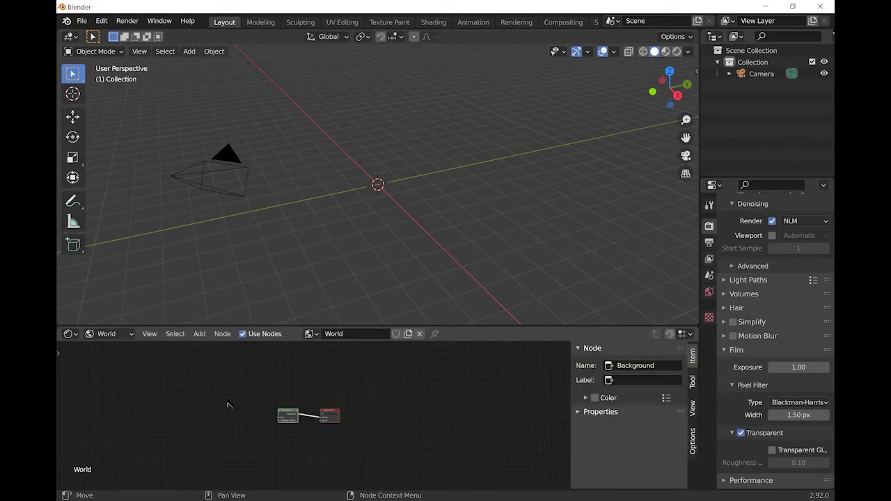
pyautogui.scroll(5, 321, 432)
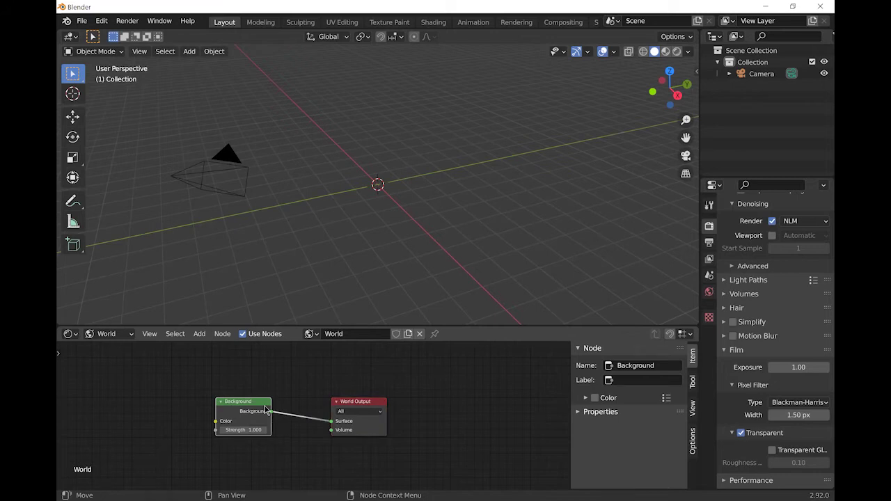
# Replace the Background node with an Environment Texture whose Color feeds World Output Surface.
pyautogui.press('x')
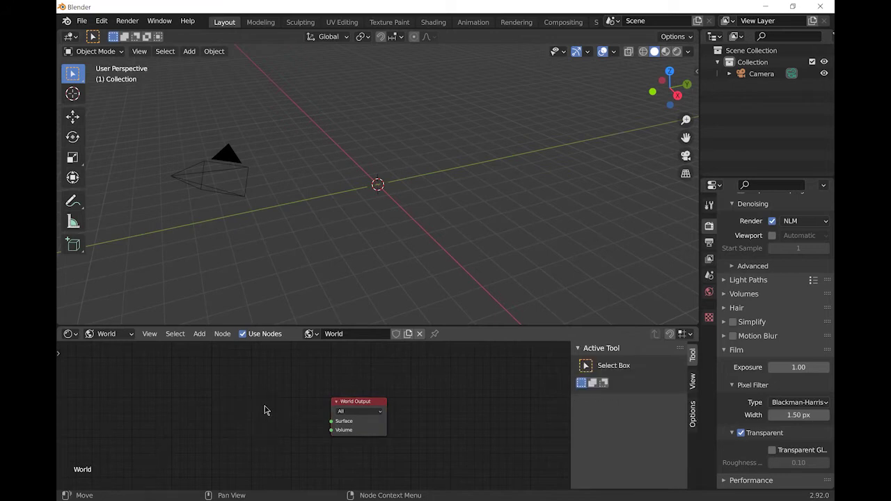
pyautogui.hotkey('shift', 'a')
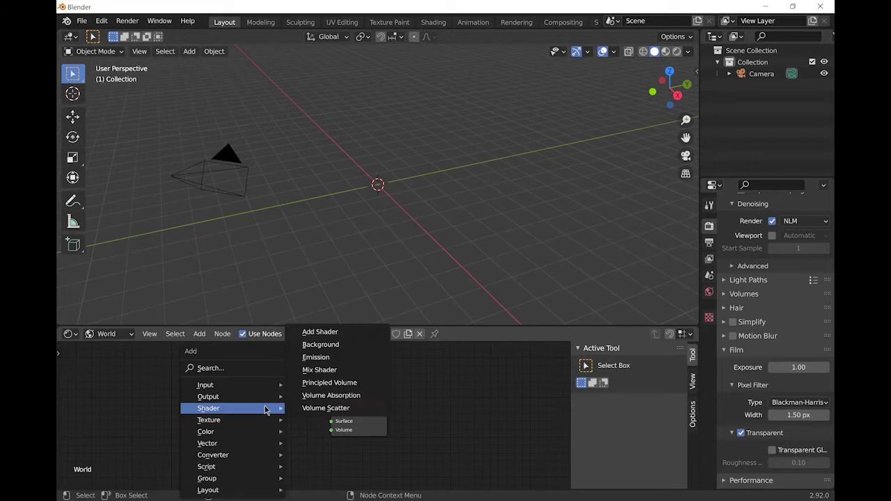
pyautogui.moveTo(248, 425)
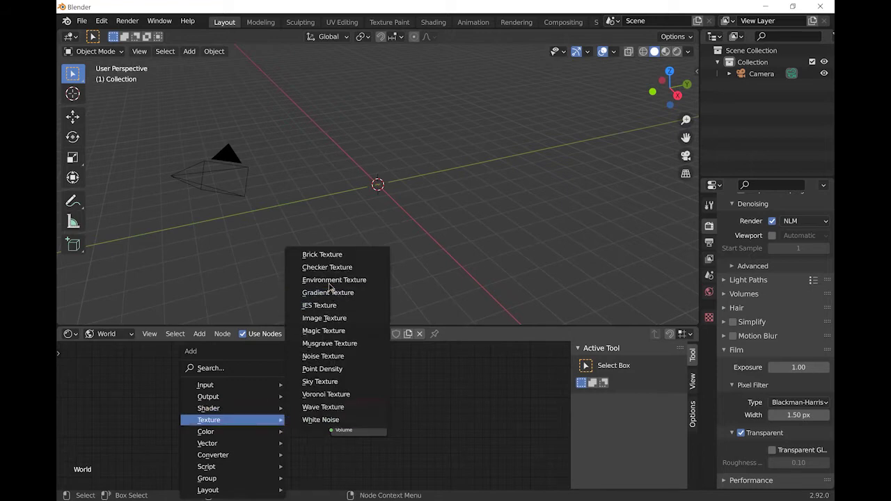
pyautogui.click(330, 282)
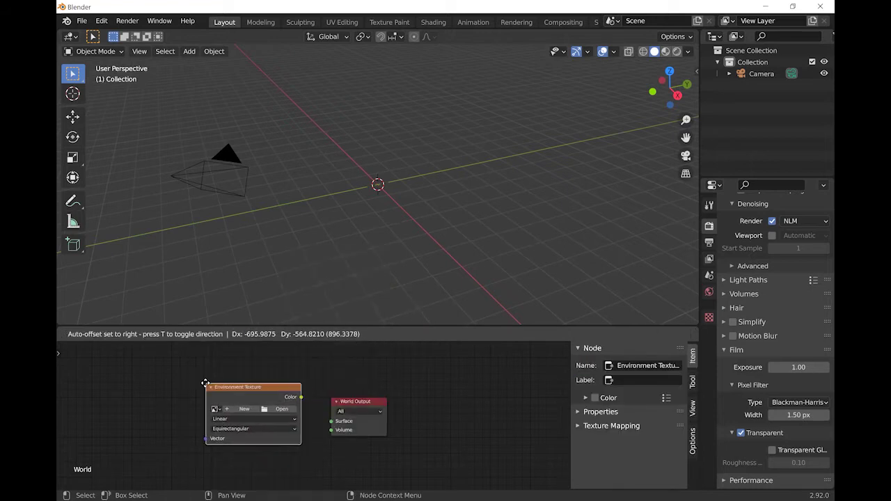
pyautogui.click(225, 397)
pyautogui.moveTo(301, 397); pyautogui.dragTo(332, 422)
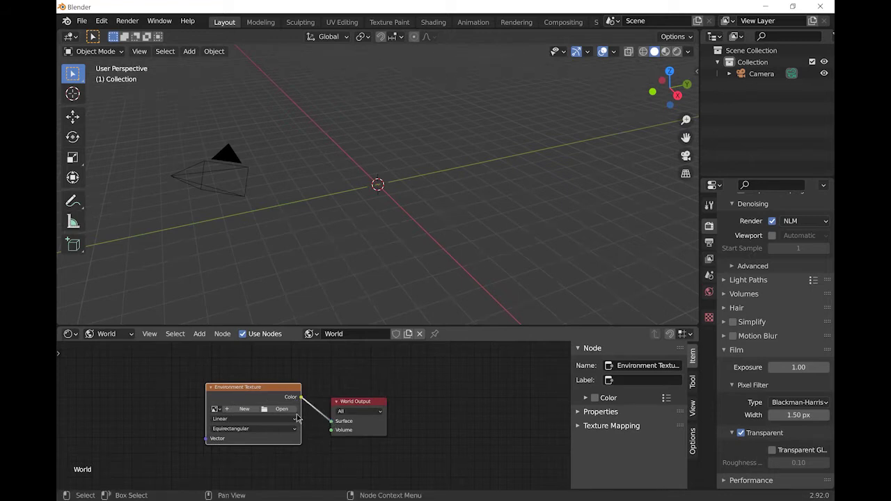
# Load photo_studio_01_1k.hdr from the Desktop HDRI files folder into the Environment Texture.
pyautogui.click(289, 412)
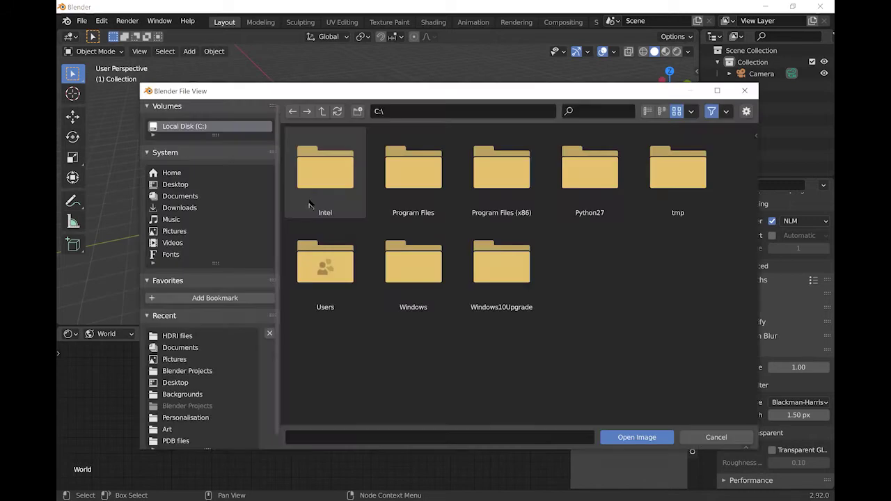
pyautogui.click(178, 185)
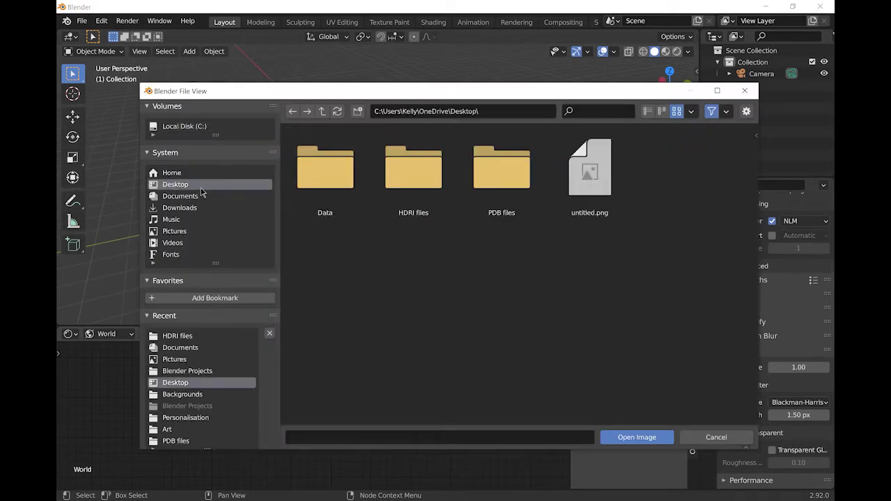
pyautogui.click(423, 191)
pyautogui.click(421, 191)
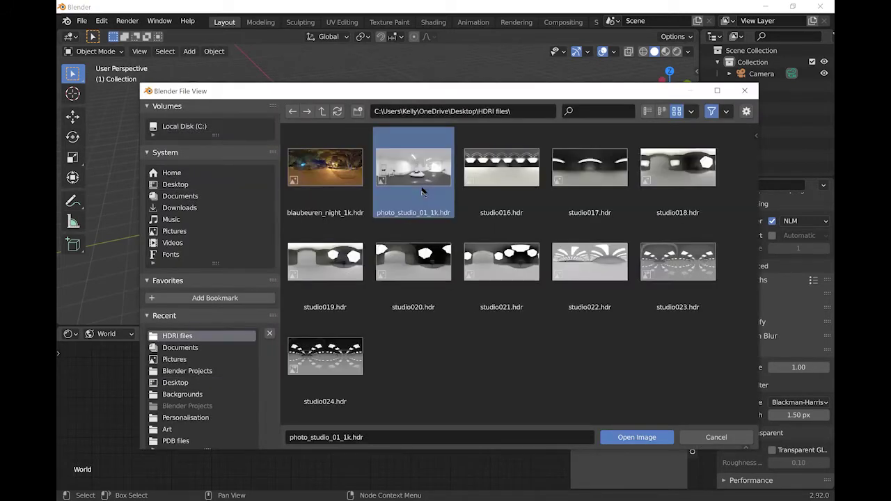
pyautogui.doubleClick(420, 182)
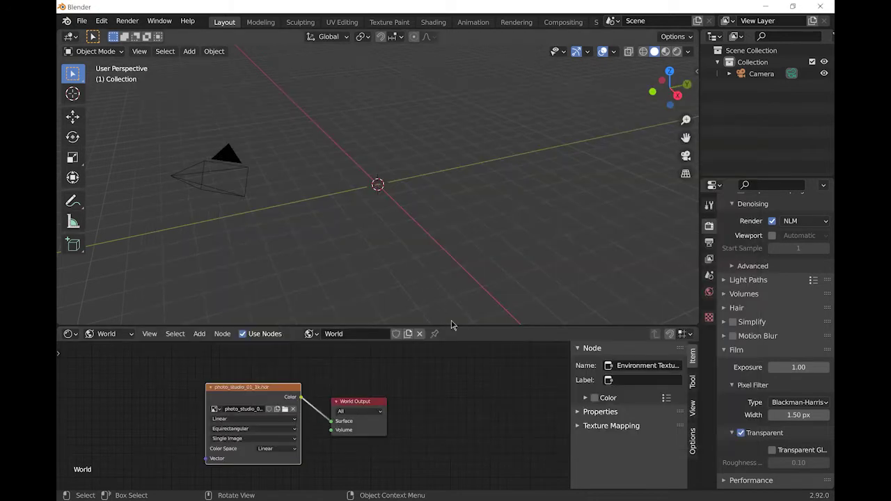
# Shrink the node editor, add a UV Sphere at the origin and enter Edit Mode.
pyautogui.moveTo(452, 327); pyautogui.dragTo(467, 479)
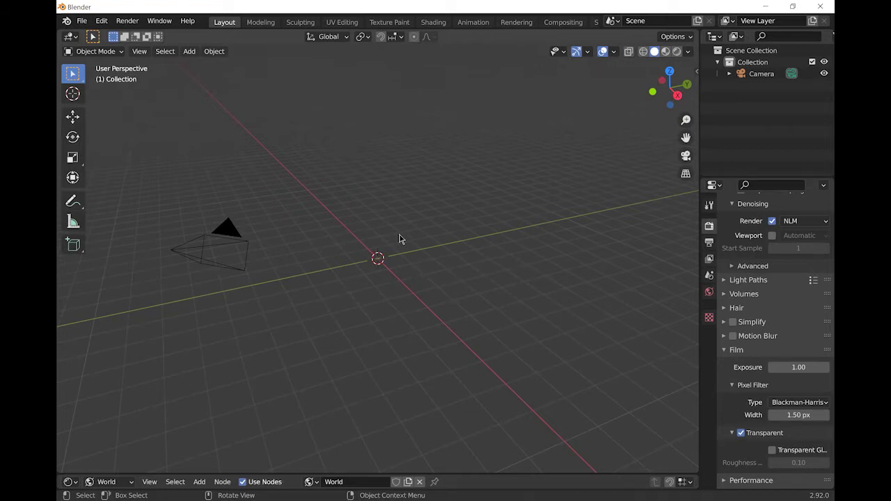
pyautogui.hotkey('shift', 'a')
pyautogui.moveTo(409, 238)
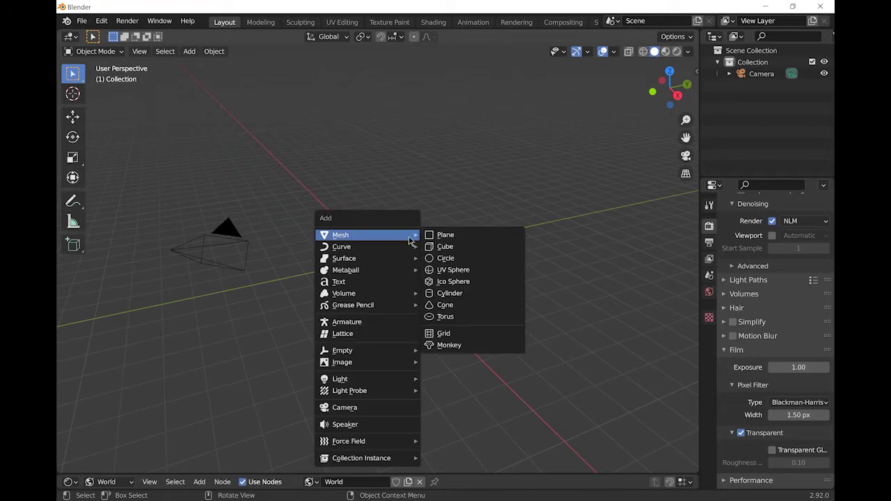
pyautogui.click(452, 271)
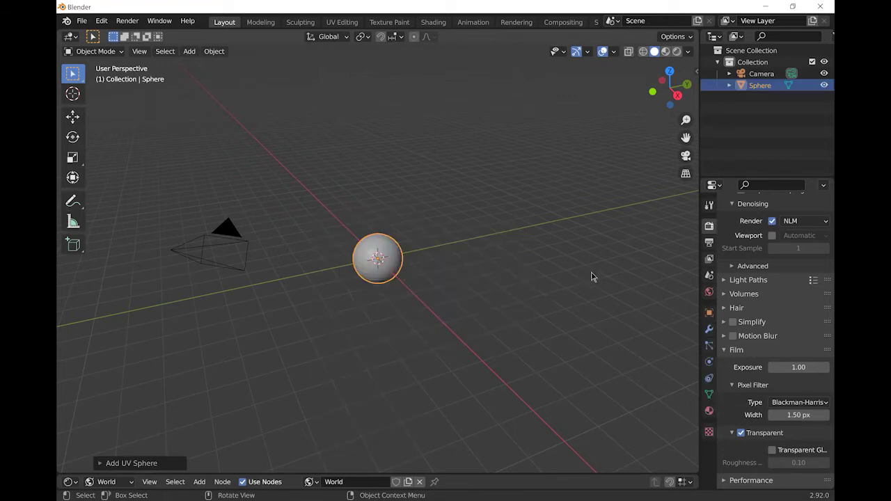
pyautogui.click(115, 52)
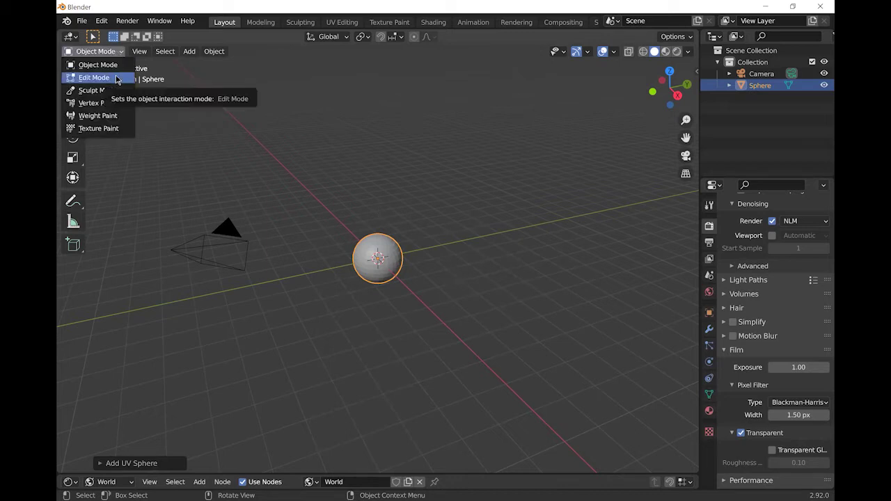
pyautogui.click(111, 77)
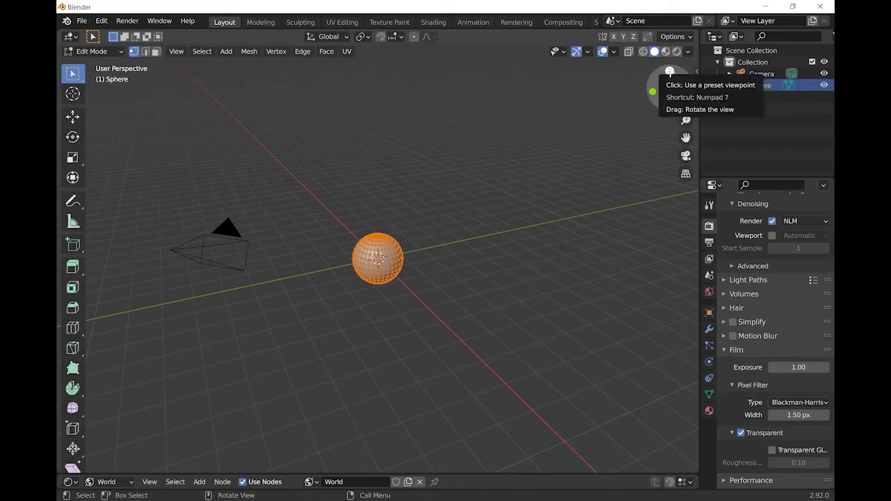
# In top view, delete the sphere's central top vertices, then enable X-ray.
pyautogui.click(669, 71)
pyautogui.scroll(10, 502, 234)
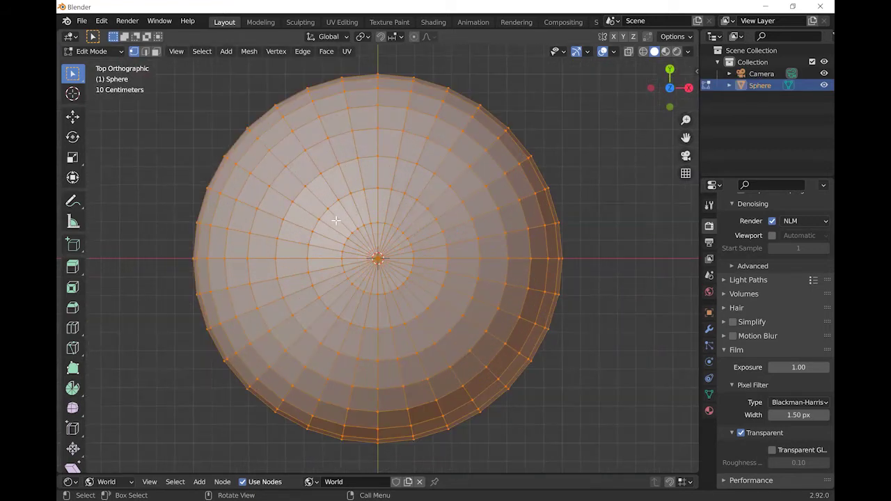
pyautogui.moveTo(336, 220); pyautogui.dragTo(419, 296)
pyautogui.press('x')
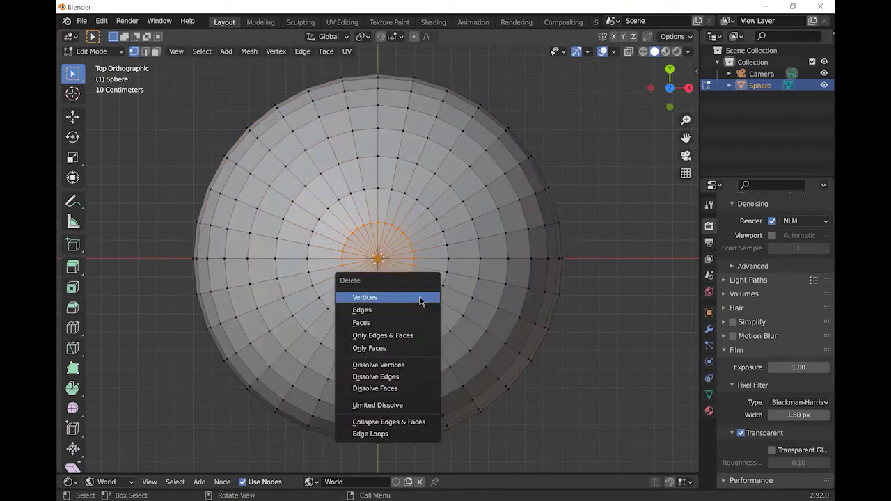
pyautogui.click(390, 298)
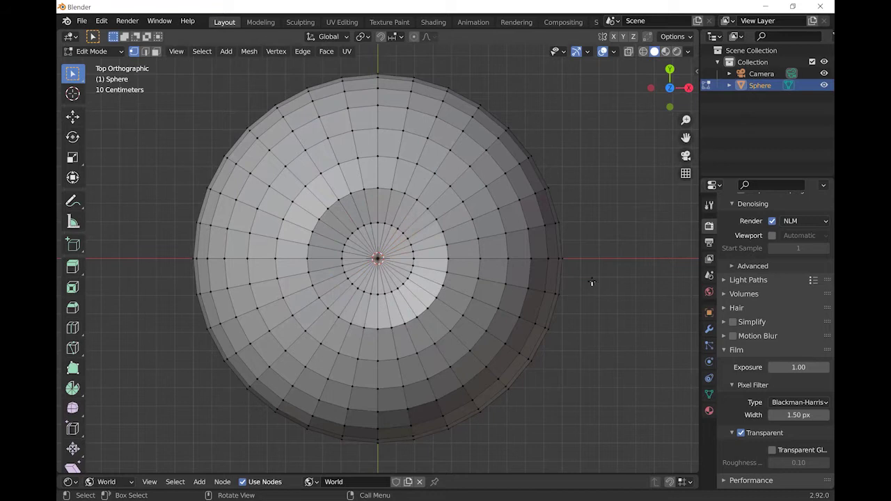
pyautogui.moveTo(592, 283); pyautogui.dragTo(584, 224, button='middle')
pyautogui.scroll(-5, 584, 223)
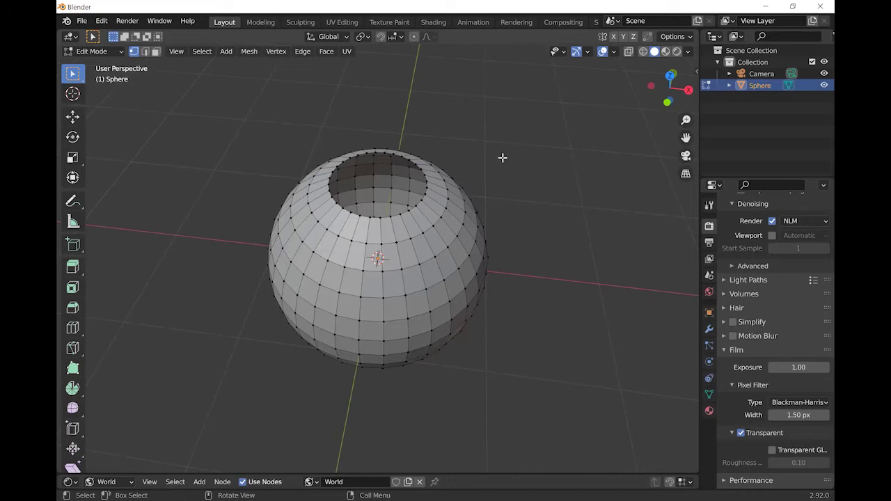
pyautogui.hotkey('alt', 'z')
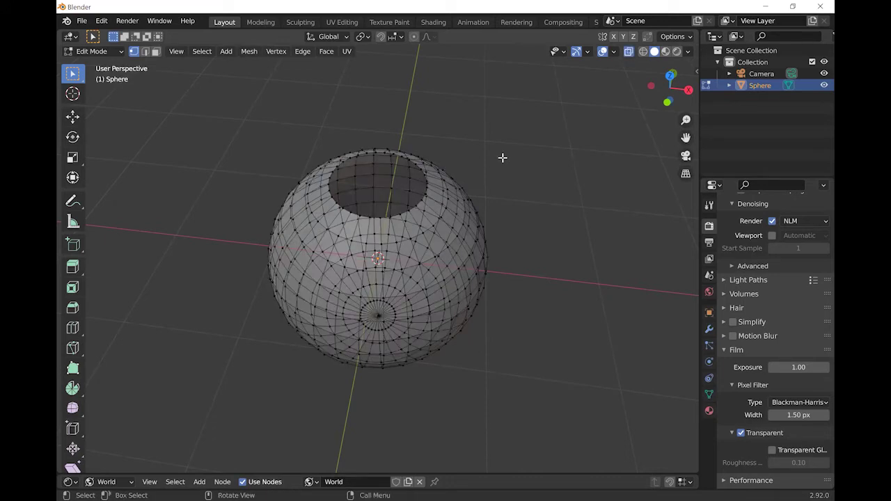
# In Right view, shrink the top ring and extrude it about 0.333 m up along Z.
pyautogui.click(686, 91)
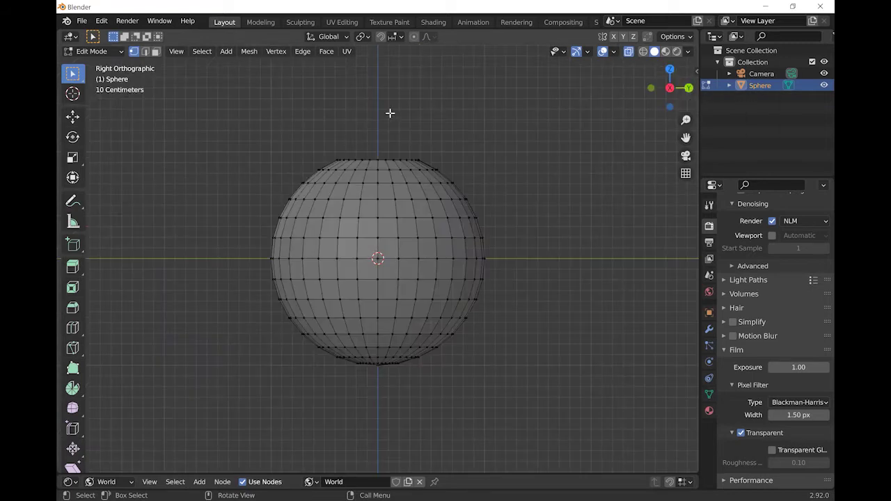
pyautogui.moveTo(323, 145); pyautogui.dragTo(430, 165)
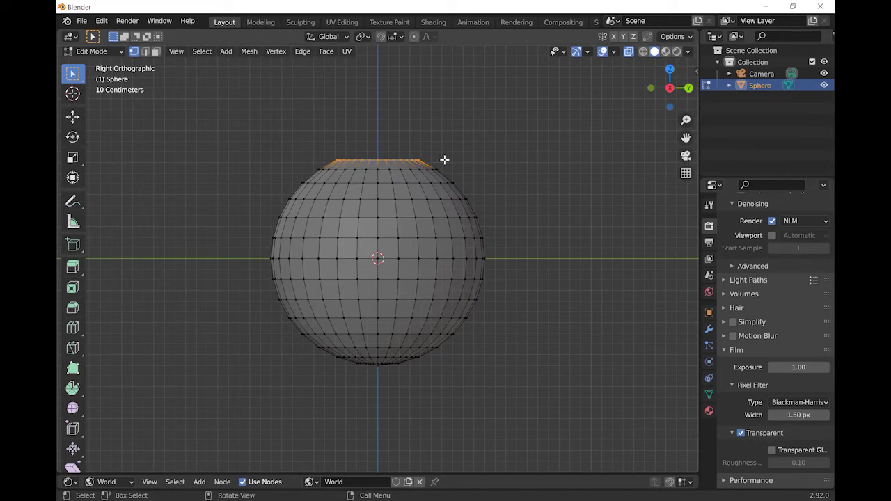
pyautogui.press('s')
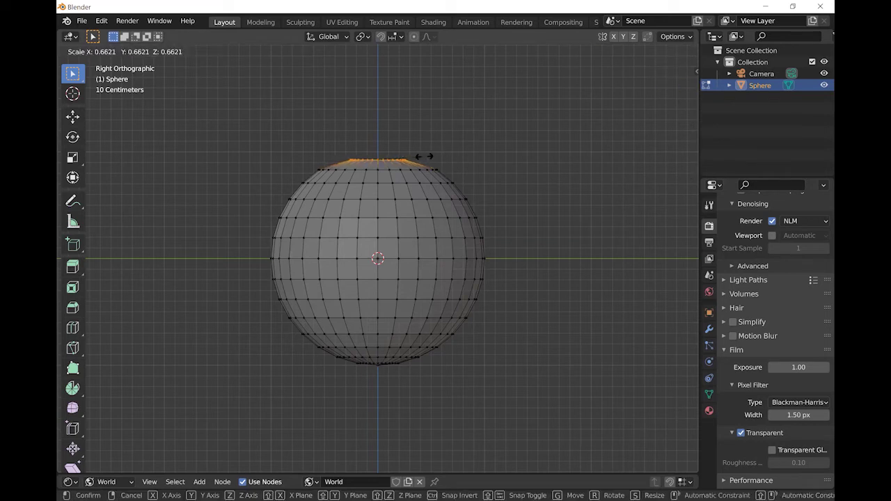
pyautogui.click(424, 156)
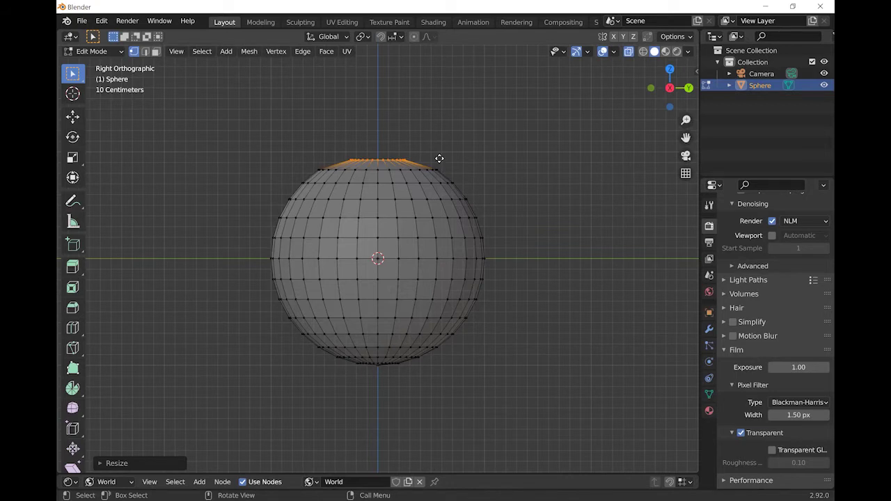
pyautogui.press('e')
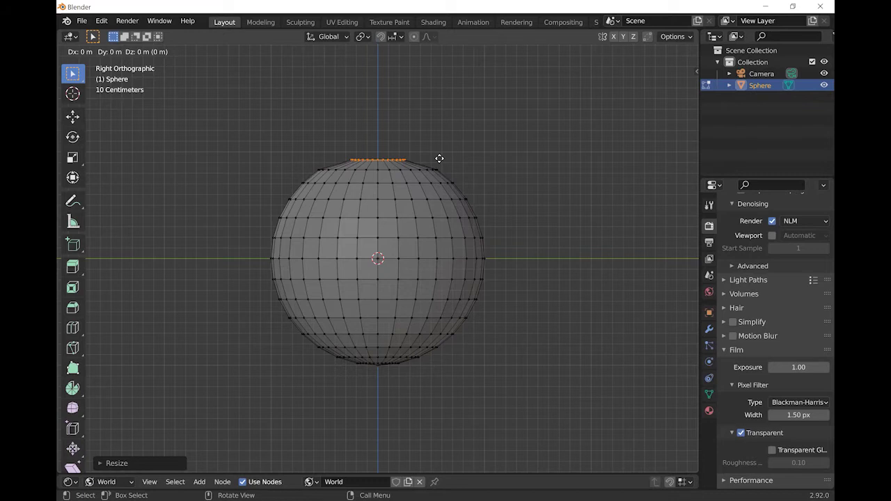
pyautogui.press('z')
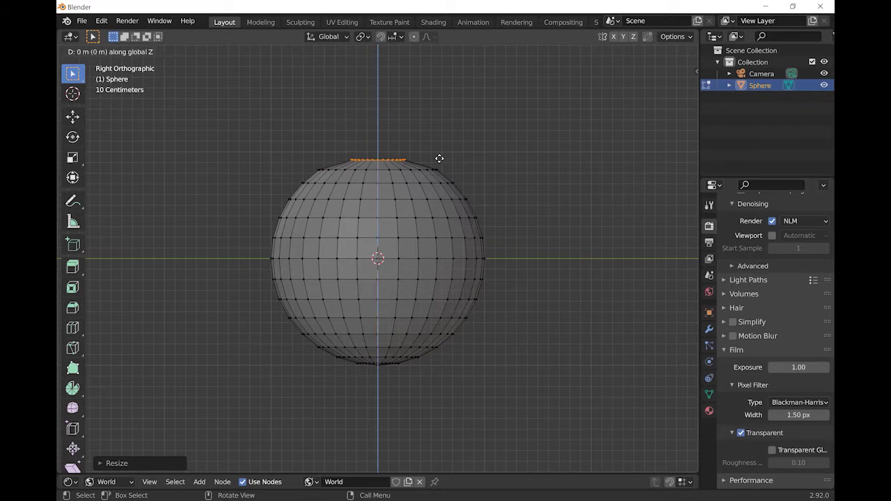
pyautogui.click(456, 124)
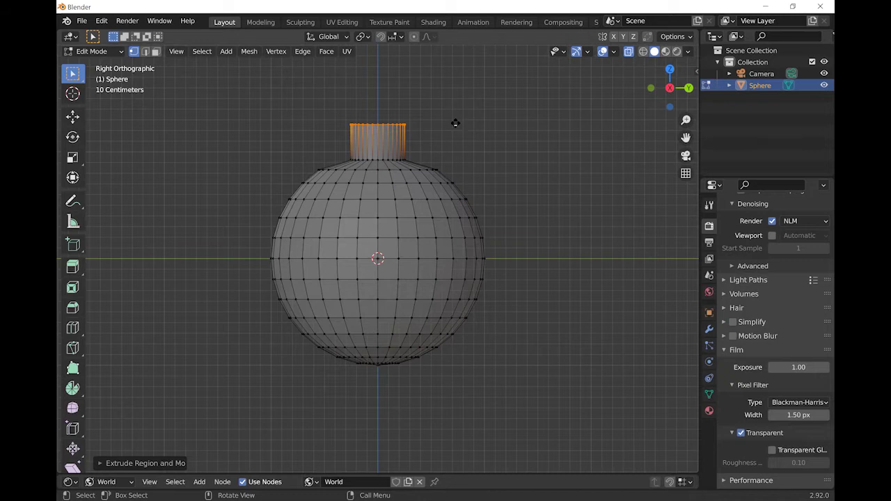
# Extrude the neck top again, scale it out 1.2575 into a rim and raise it slightly.
pyautogui.press('e')
pyautogui.press('s')
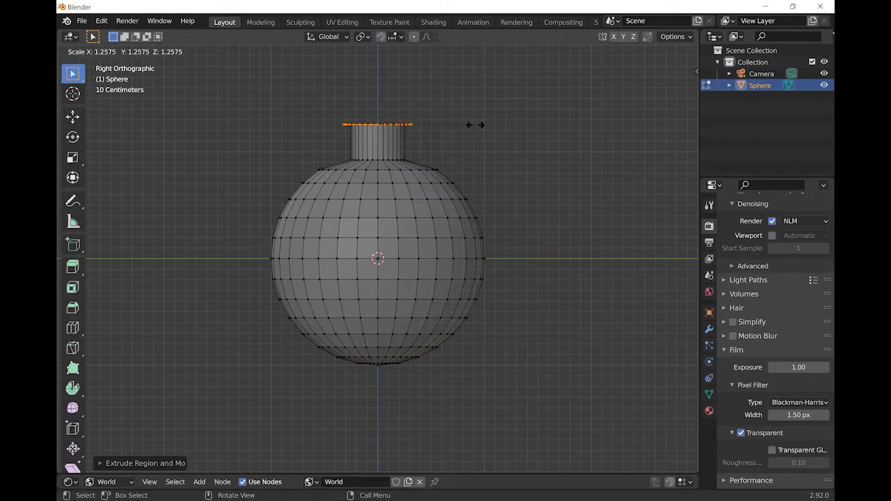
pyautogui.click(475, 125)
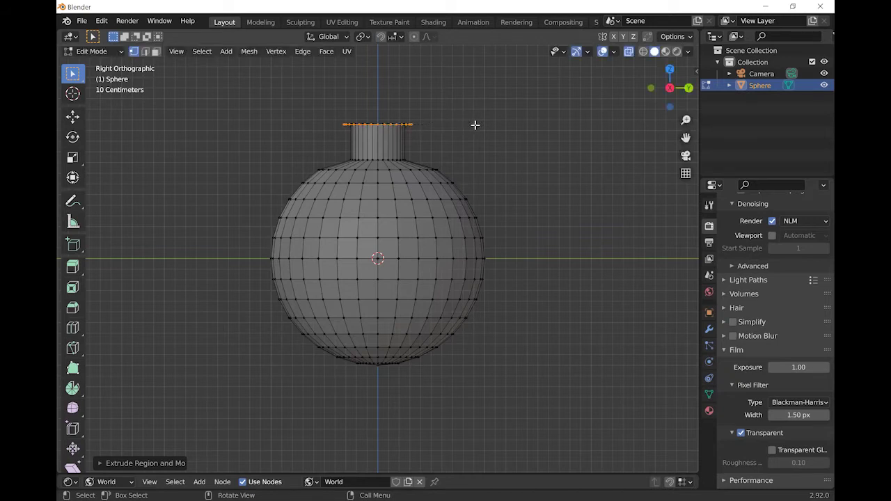
pyautogui.press('g')
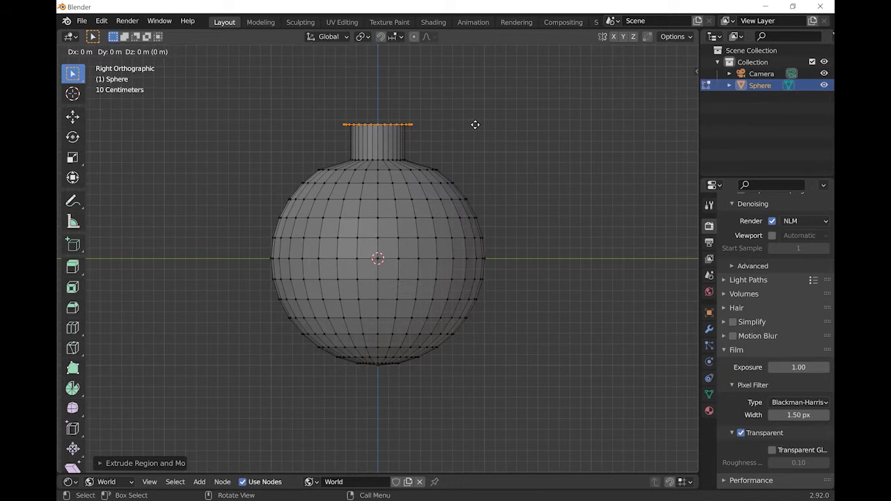
pyautogui.press('z')
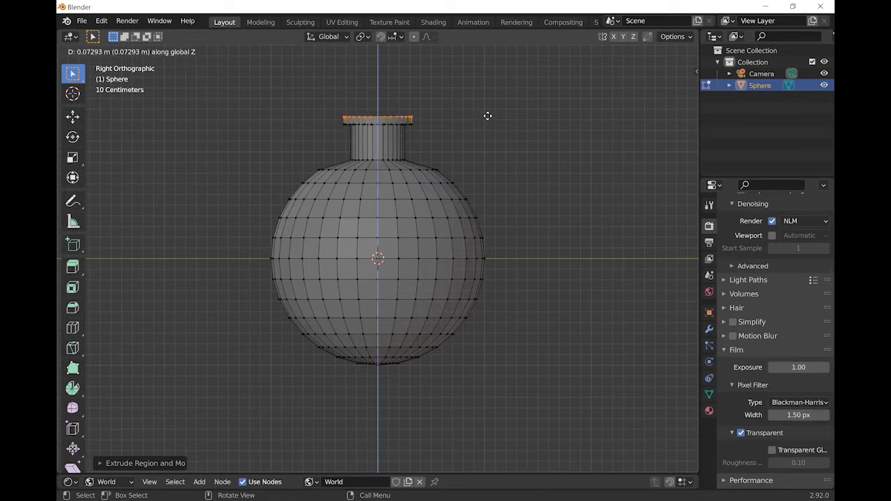
pyautogui.click(488, 116)
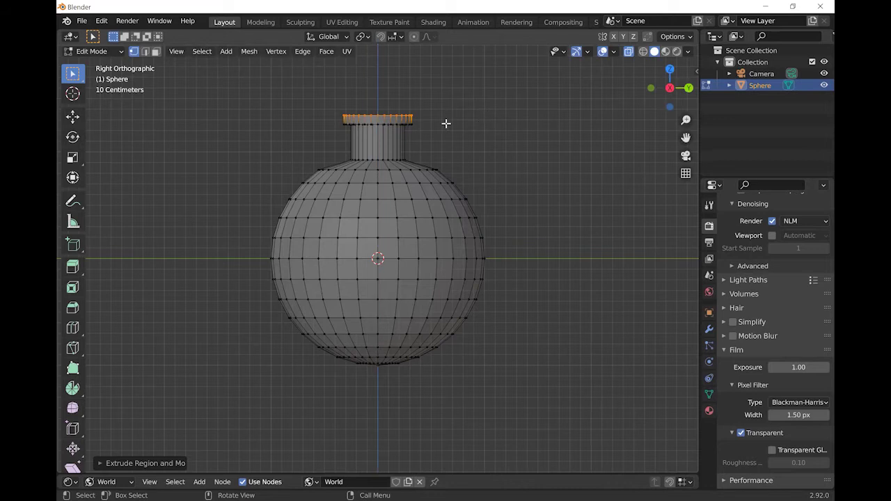
pyautogui.click(113, 53)
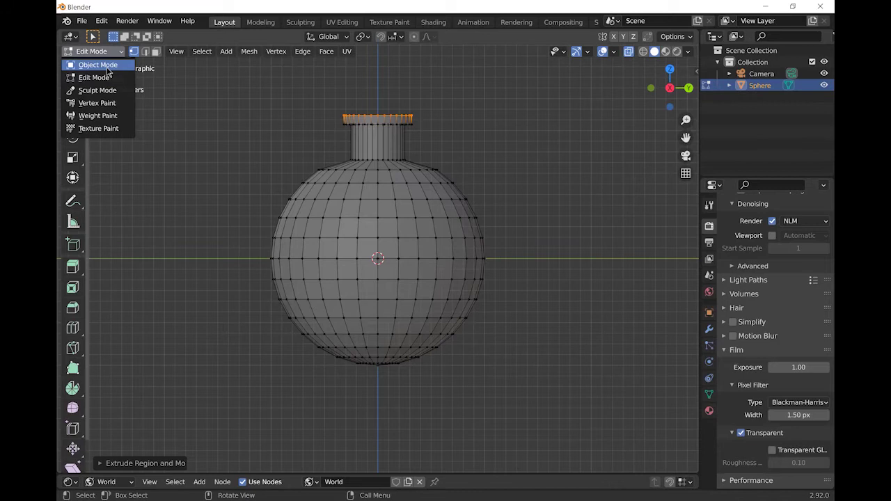
# In Object Mode, add a Catmull-Clark Subdivision Surface modifier at level 3 for viewport and render.
pyautogui.click(106, 67)
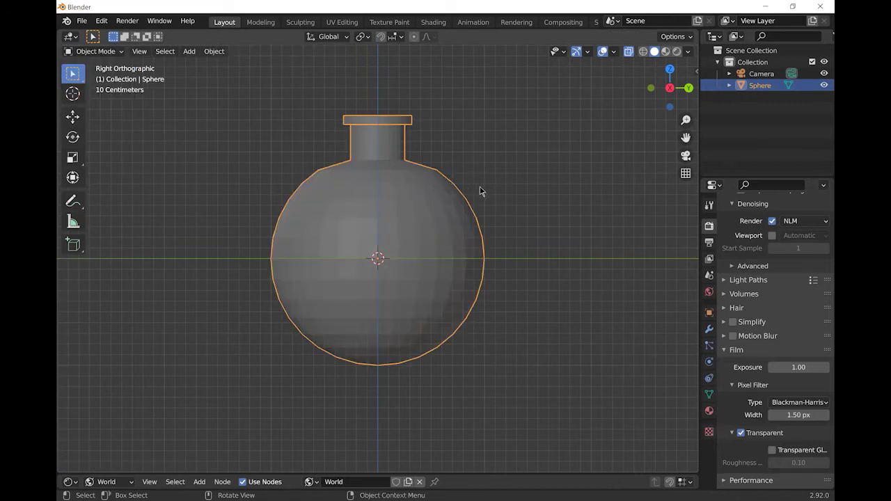
pyautogui.click(709, 329)
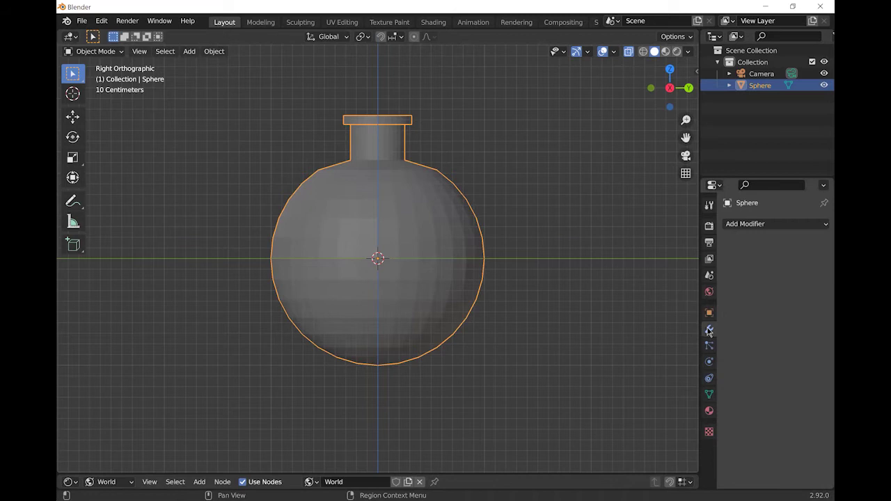
pyautogui.click(797, 224)
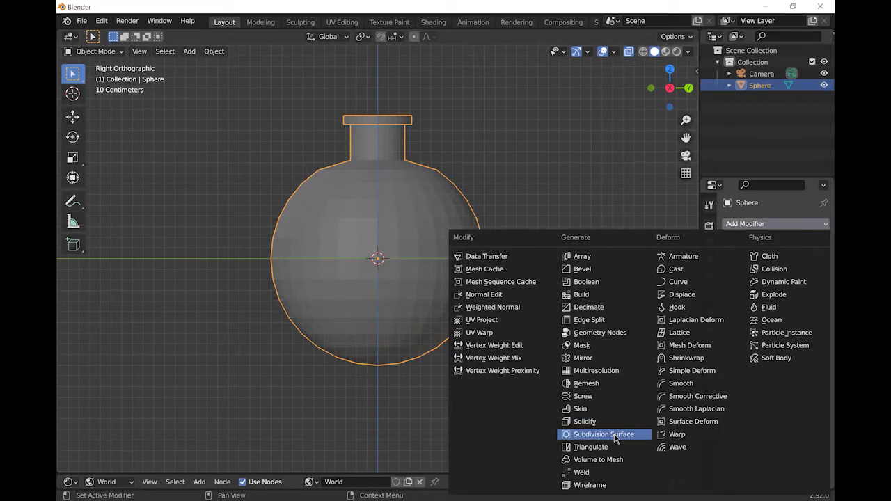
pyautogui.click(616, 436)
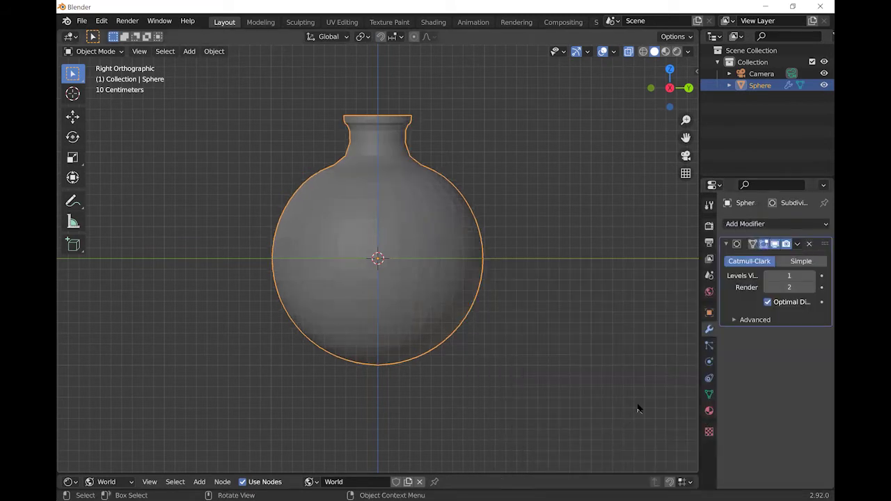
pyautogui.click(783, 264)
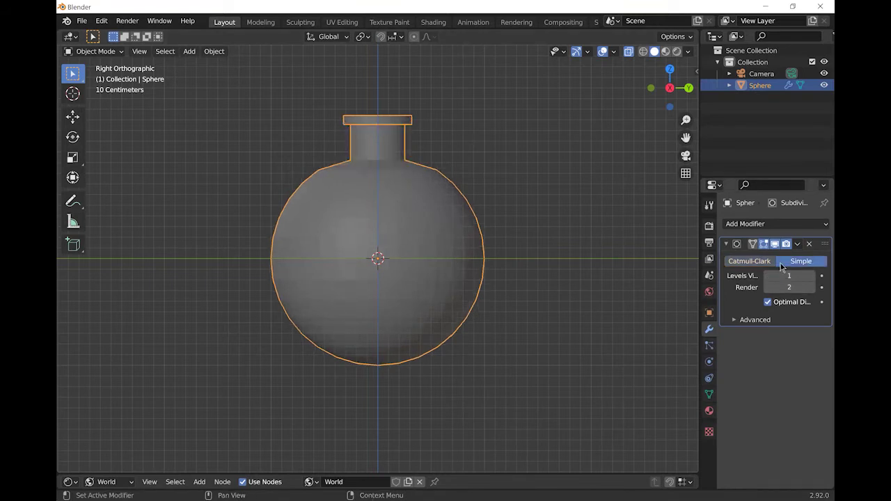
pyautogui.click(767, 263)
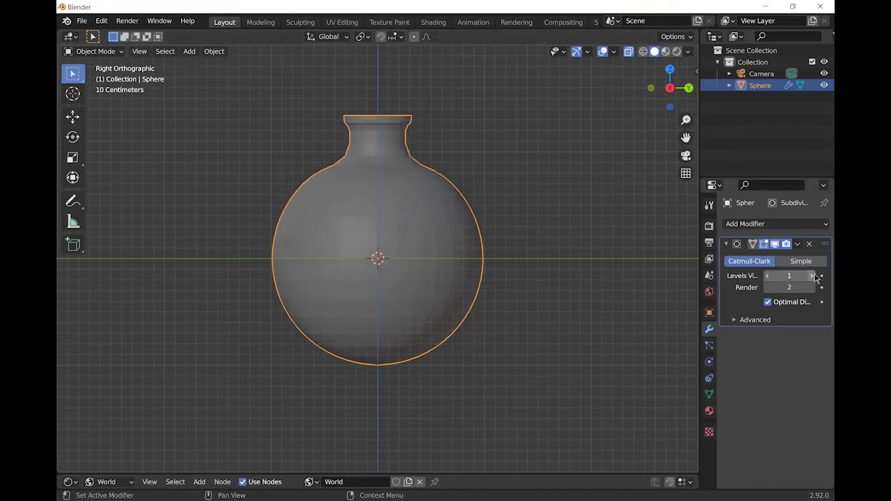
pyautogui.click(812, 276)
pyautogui.click(812, 276)
pyautogui.click(812, 288)
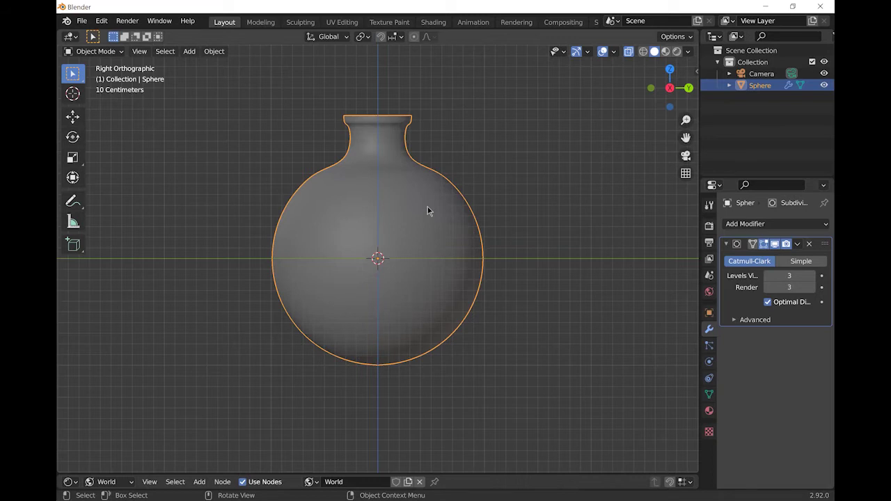
# Turn off X-ray and apply Shade Smooth to the flask.
pyautogui.hotkey('alt', 'z')
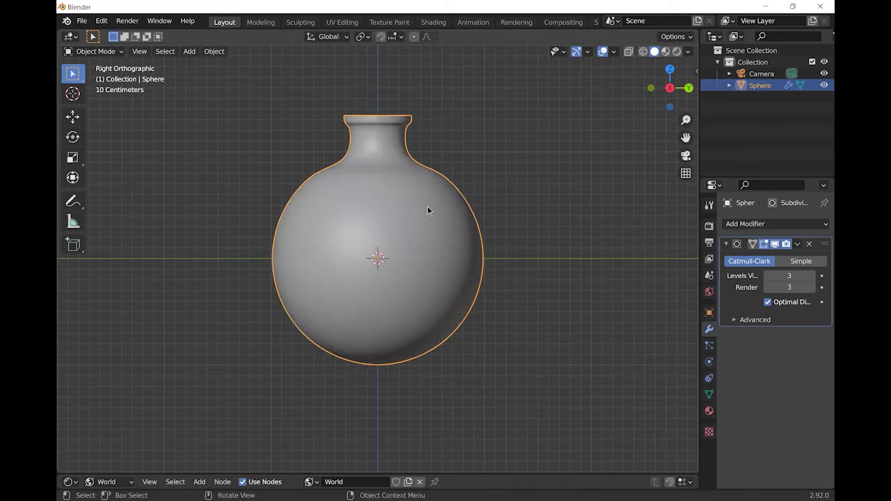
pyautogui.rightClick(409, 194)
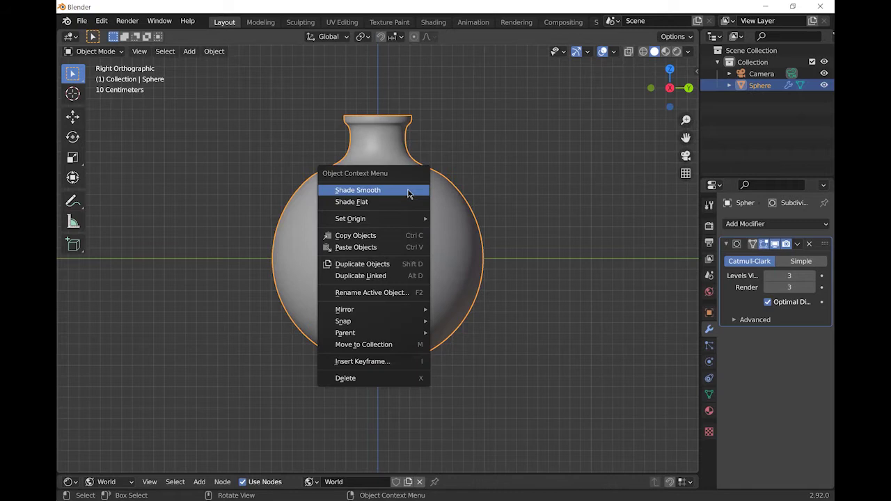
pyautogui.click(409, 192)
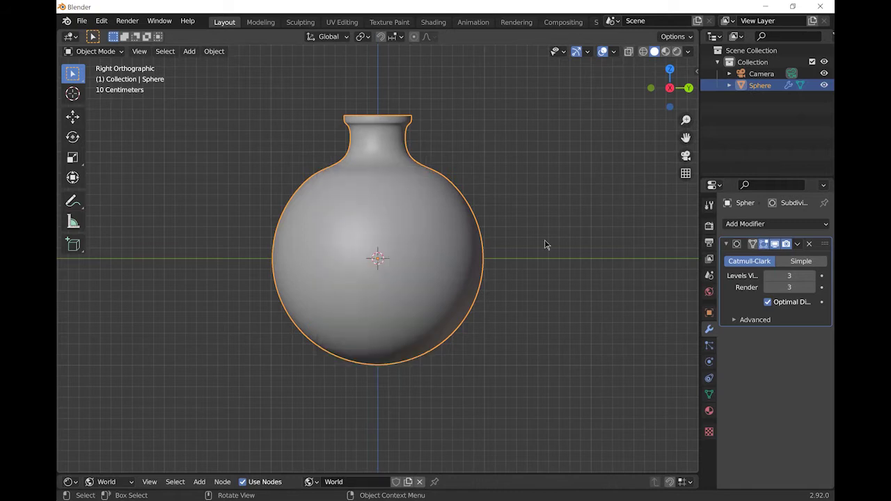
# Add a Solidify modifier to the vase and raise its thickness to 0.05 m.
pyautogui.moveTo(586, 235); pyautogui.dragTo(576, 323, button='middle')
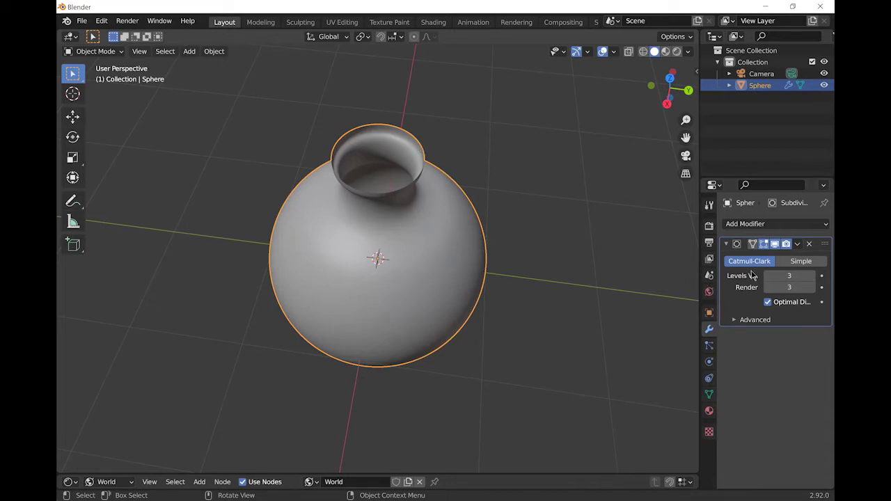
pyautogui.click(786, 225)
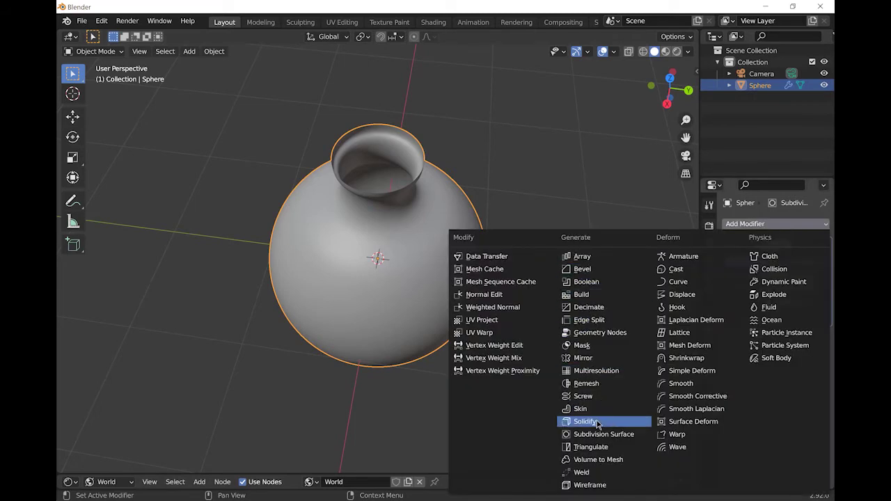
pyautogui.click(596, 423)
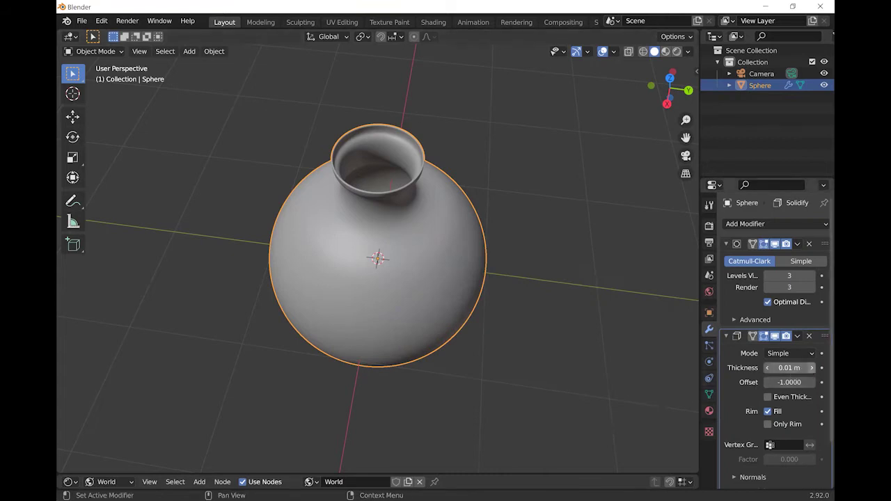
pyautogui.click(812, 368)
pyautogui.click(811, 367)
pyautogui.click(811, 367)
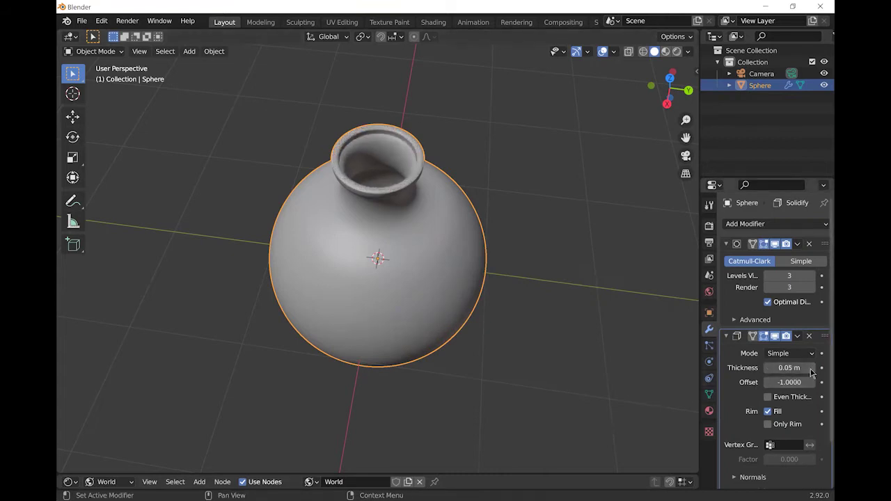
pyautogui.click(811, 367)
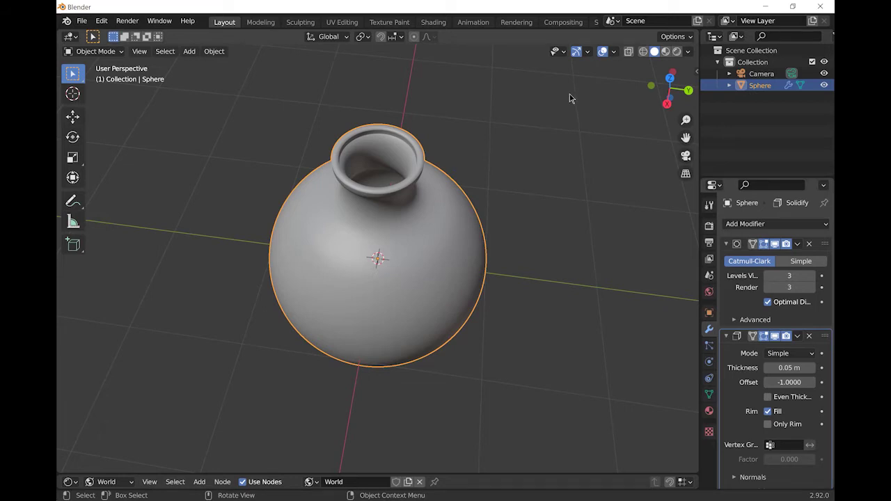
pyautogui.moveTo(560, 189)
pyautogui.mouseDown(button='middle')
pyautogui.moveTo(583, 160)
pyautogui.moveTo(557, 180)
pyautogui.mouseUp(button='middle')
# Move the vase sideways along the Y axis.
pyautogui.scroll(-1, 540, 197)
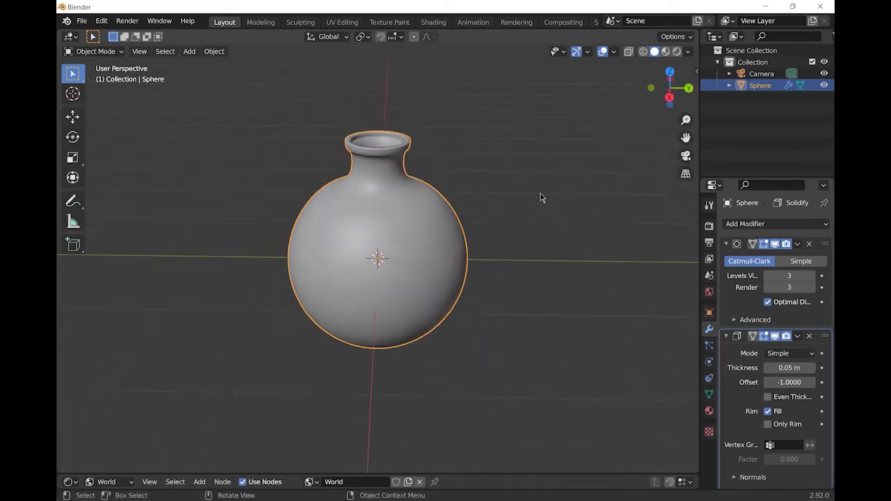
pyautogui.scroll(-3, 540, 198)
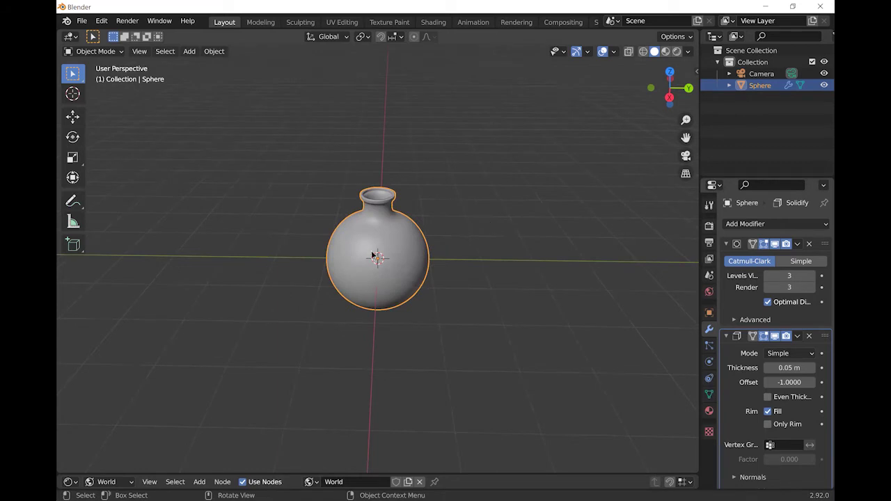
pyautogui.press('g')
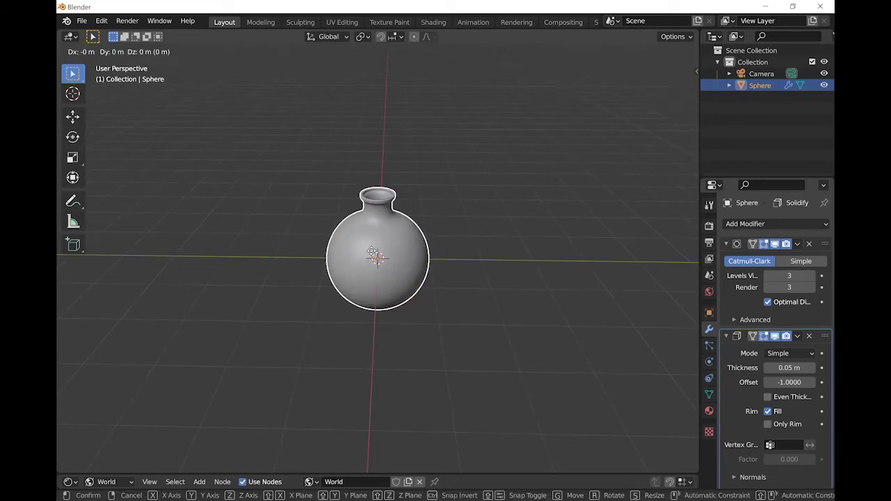
pyautogui.press('y')
pyautogui.click(645, 249)
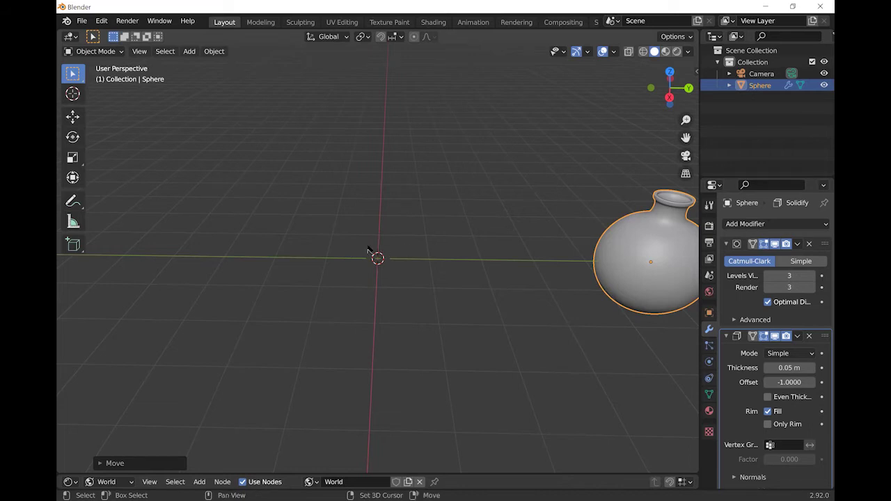
# Add a 100-vertex circle at the origin and switch it into Edit Mode.
pyautogui.hotkey('shift', 'a')
pyautogui.moveTo(369, 247)
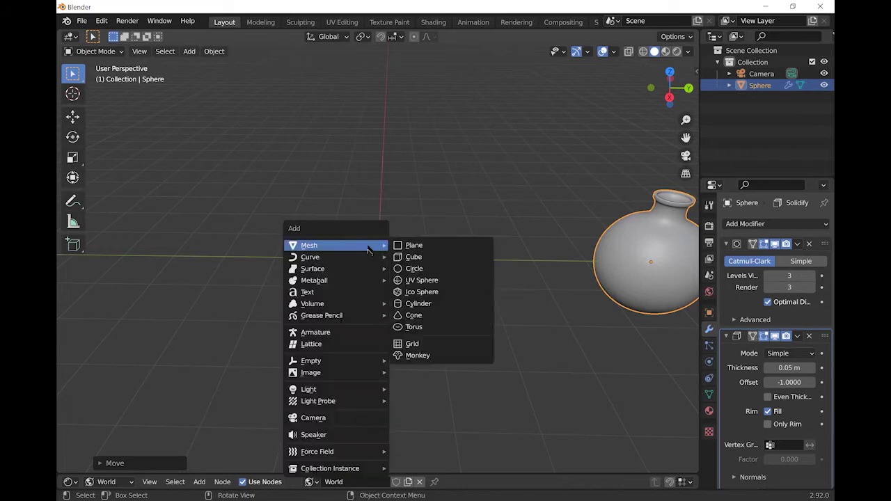
pyautogui.click(425, 268)
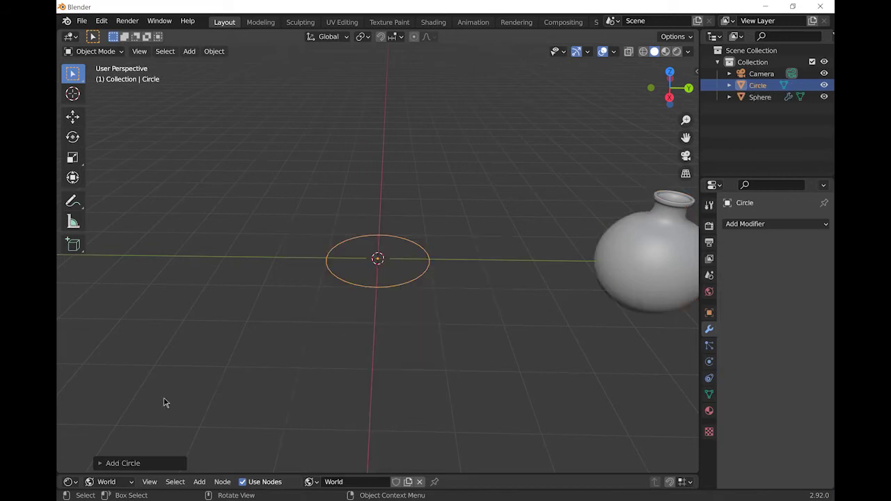
pyautogui.click(101, 463)
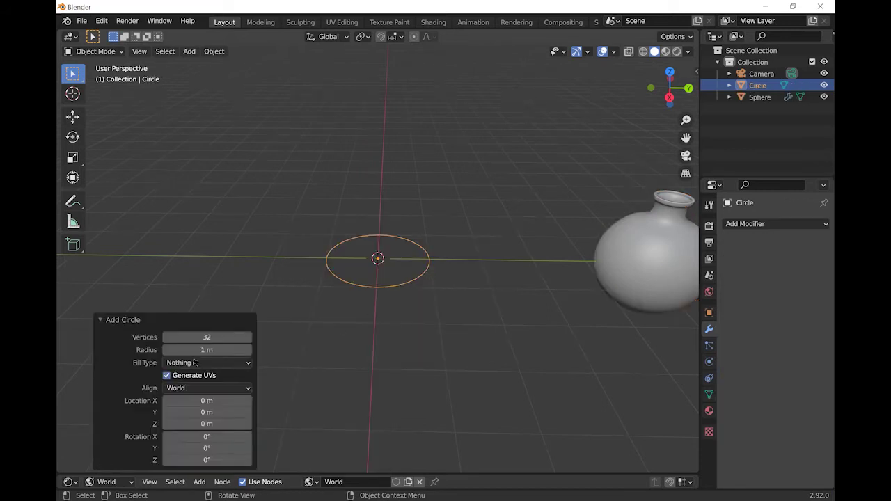
pyautogui.click(204, 338)
pyautogui.press('Return')
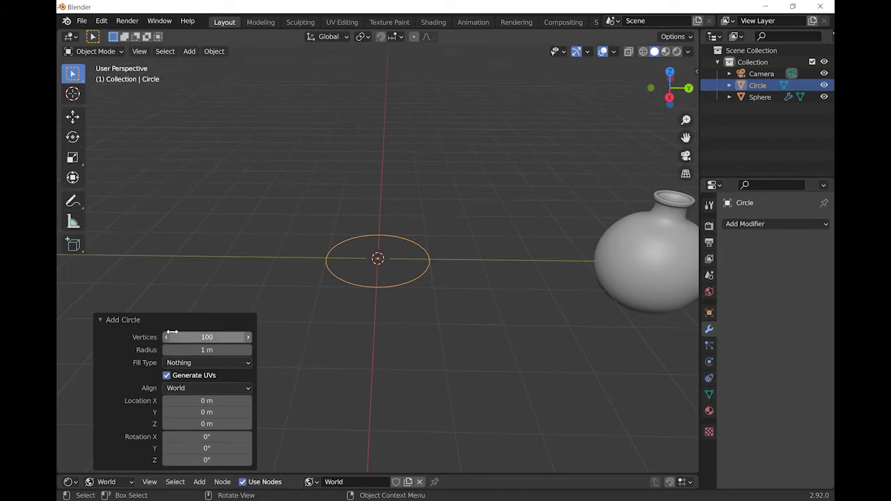
pyautogui.click(103, 322)
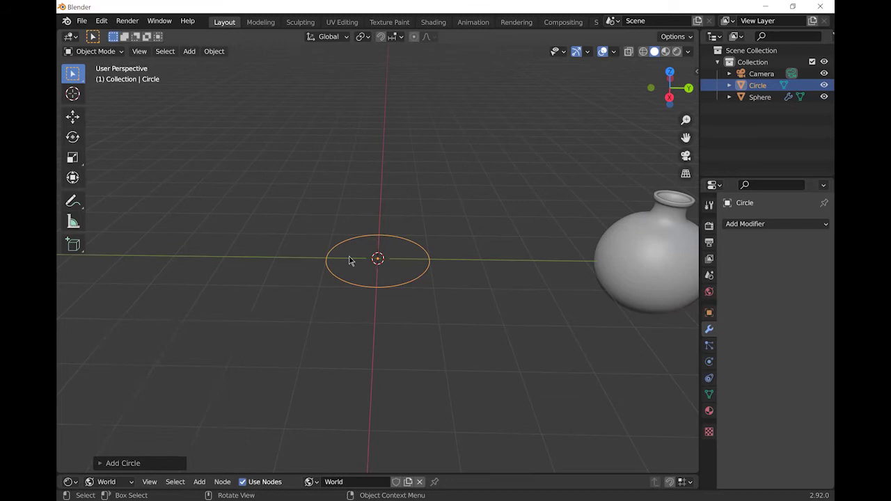
pyautogui.click(102, 53)
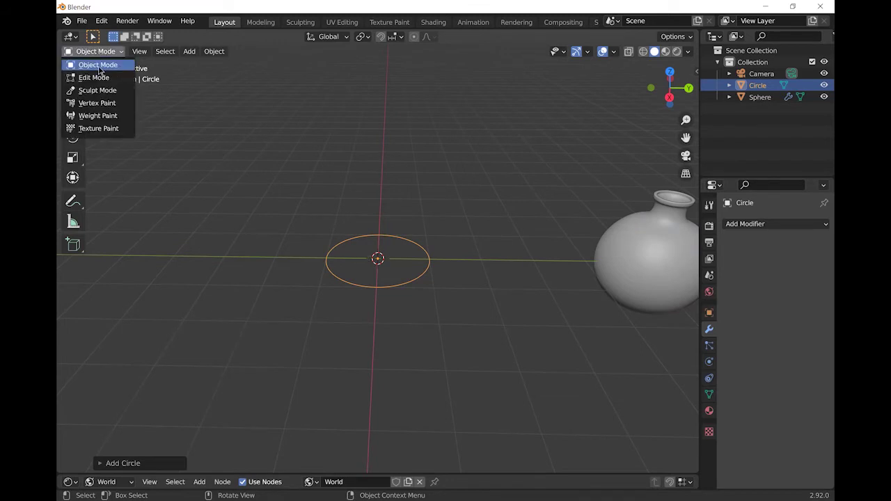
pyautogui.click(97, 78)
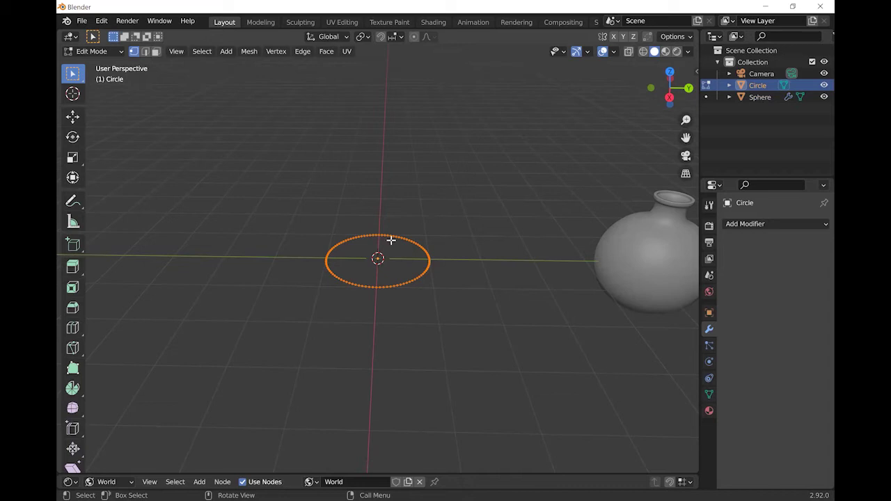
# Fill the circle with a face and extrude a short, slightly widened base in Right Orthographic view.
pyautogui.press('f')
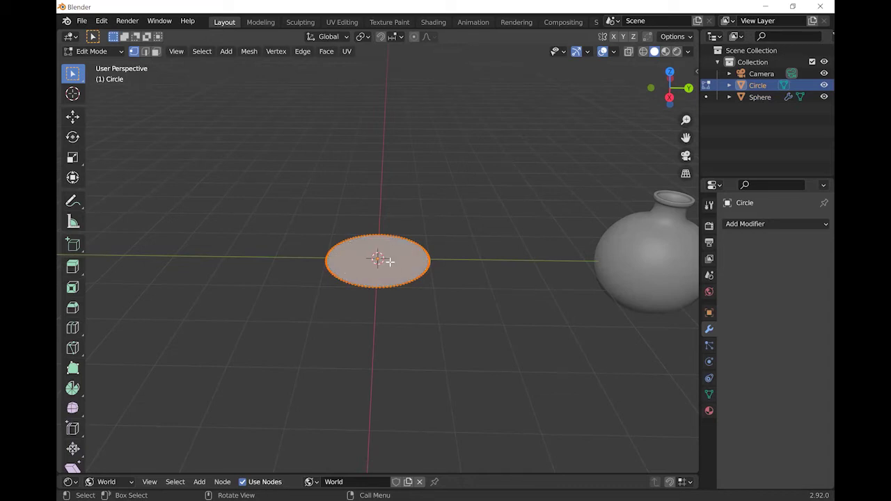
pyautogui.click(668, 95)
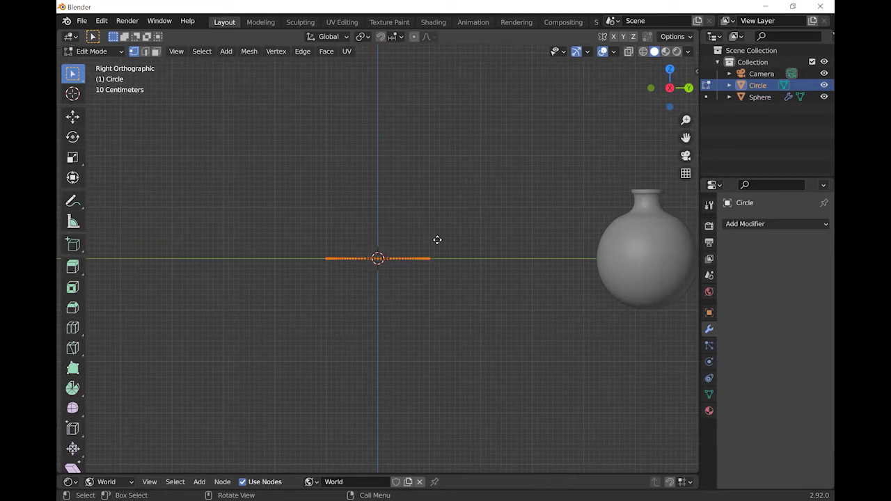
pyautogui.press('e')
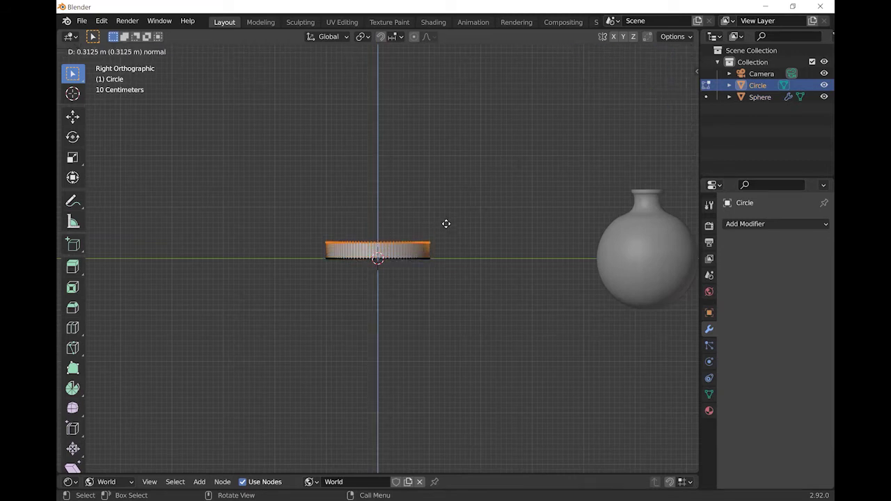
pyautogui.click(447, 227)
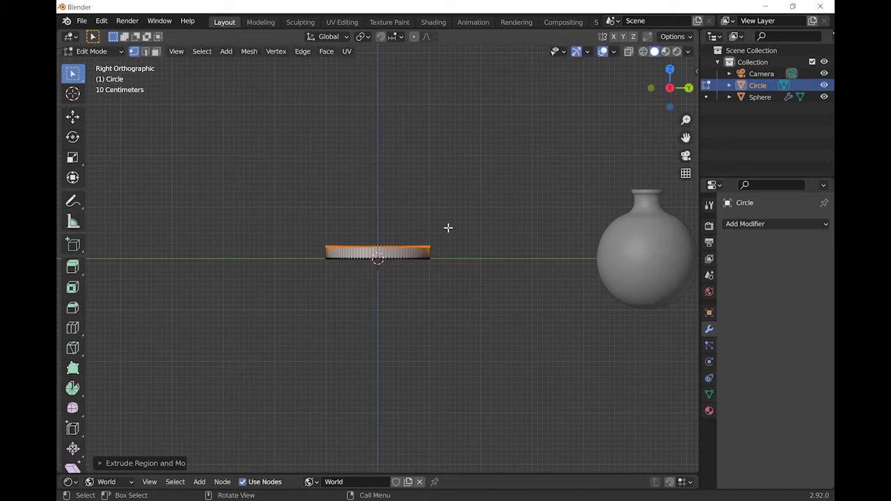
pyautogui.press('s')
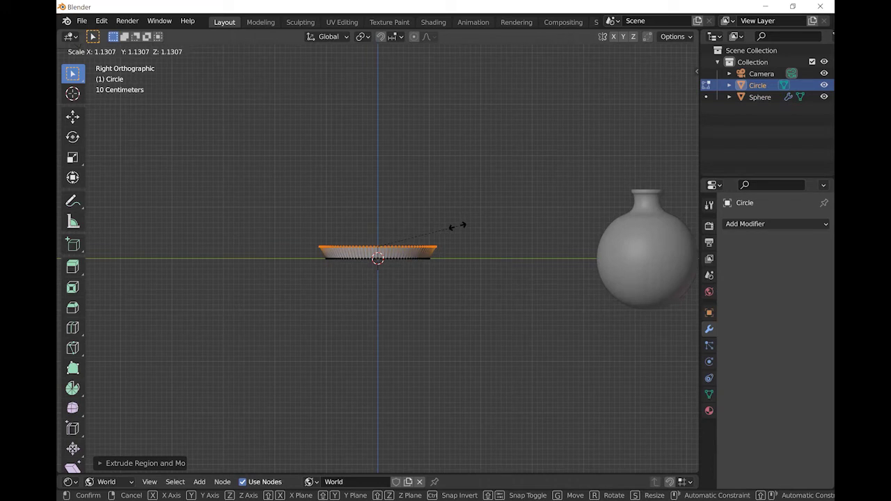
pyautogui.click(457, 226)
# Extrude the body about 2.566 m upward and narrow its top into a cone.
pyautogui.press('e')
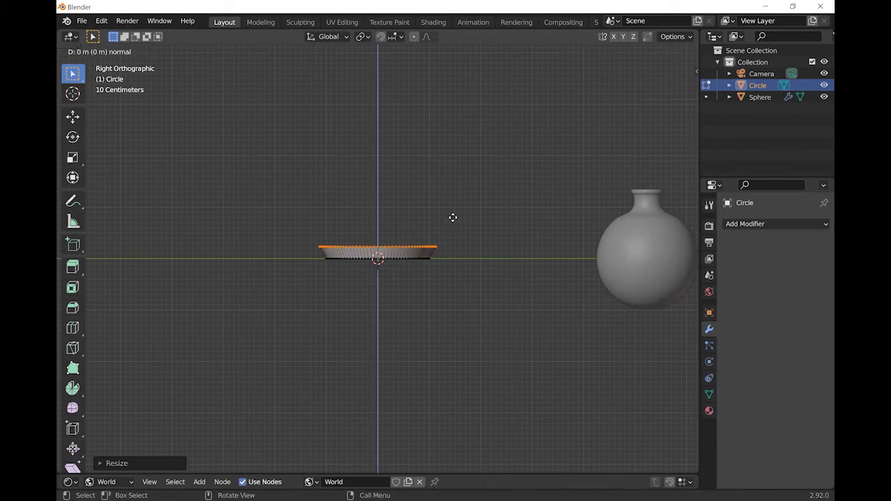
pyautogui.click(441, 87)
pyautogui.press('s')
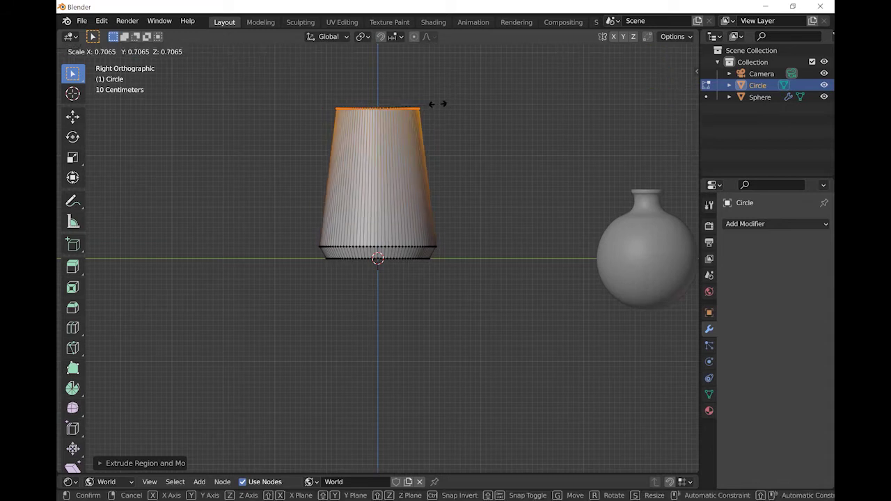
pyautogui.click(399, 101)
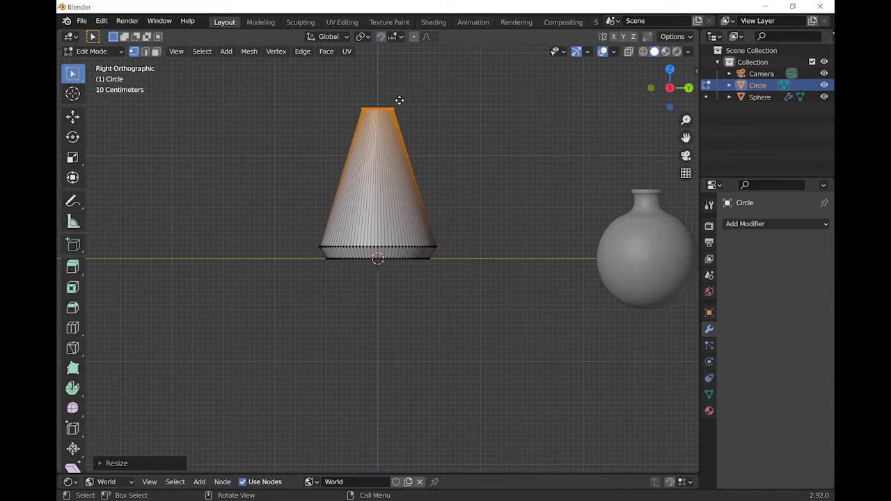
# Extrude a neck from the cone's top, then a slightly wider, raised rim.
pyautogui.press('e')
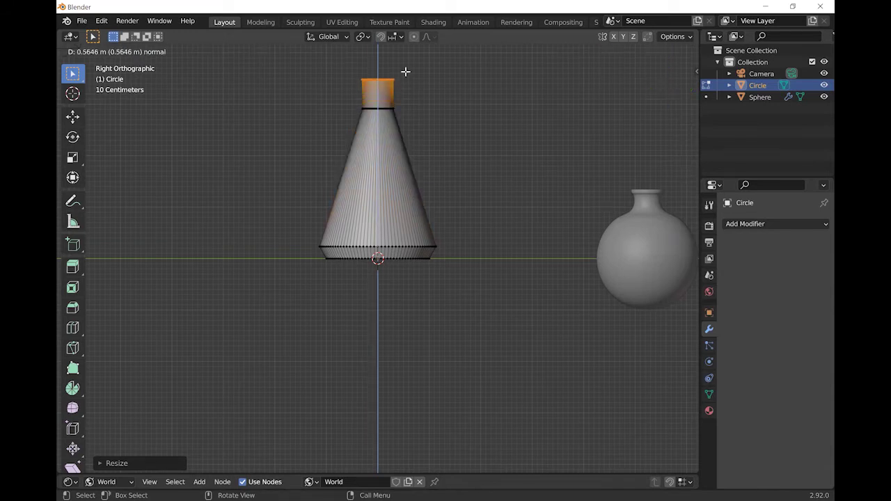
pyautogui.click(405, 72)
pyautogui.press('s')
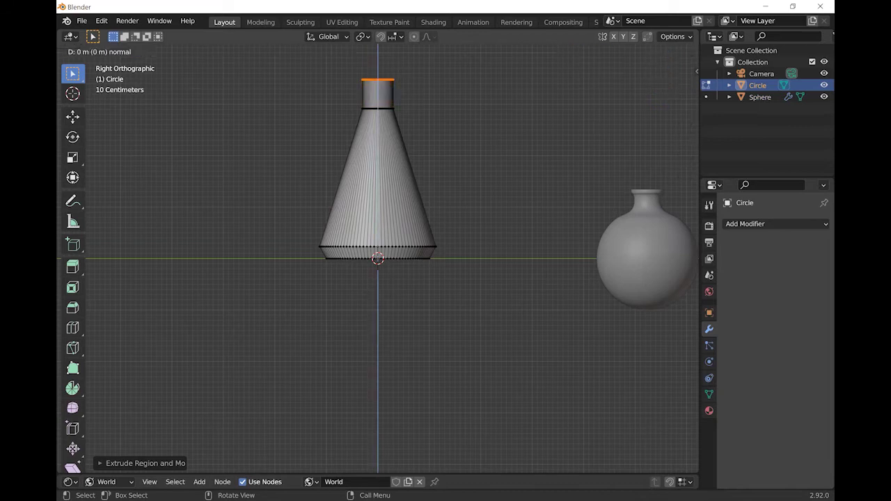
pyautogui.click(409, 71)
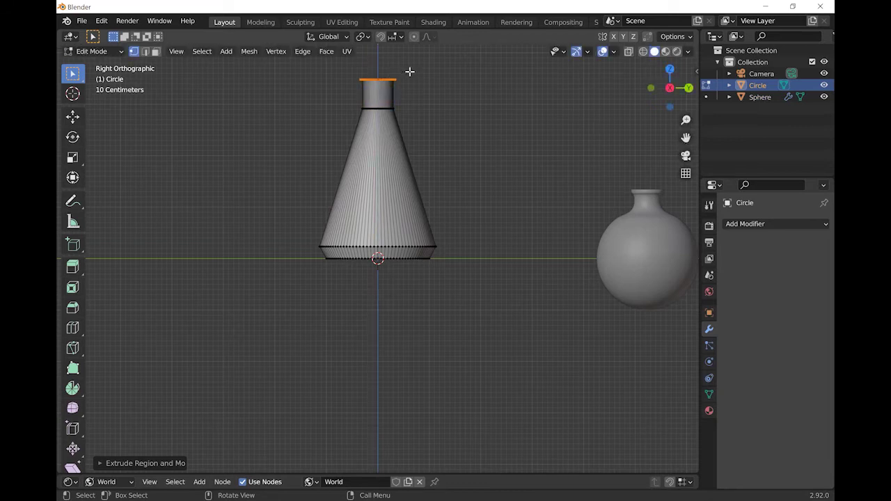
pyautogui.press('e')
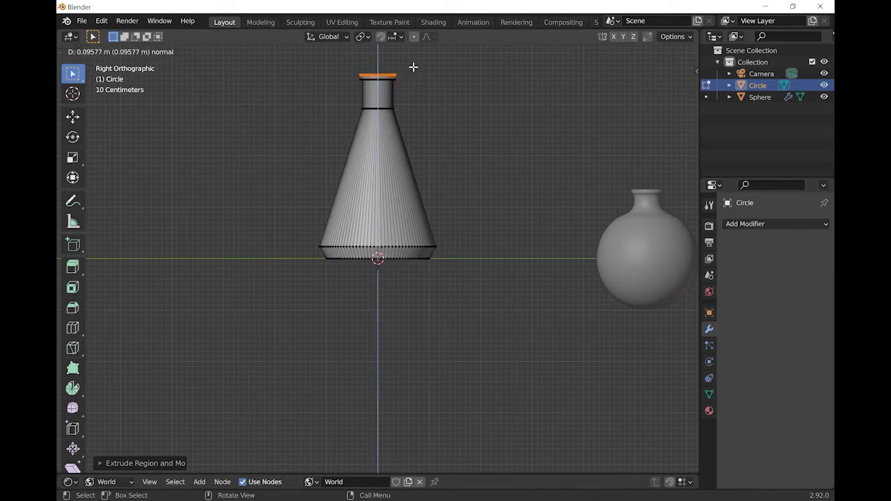
pyautogui.click(414, 67)
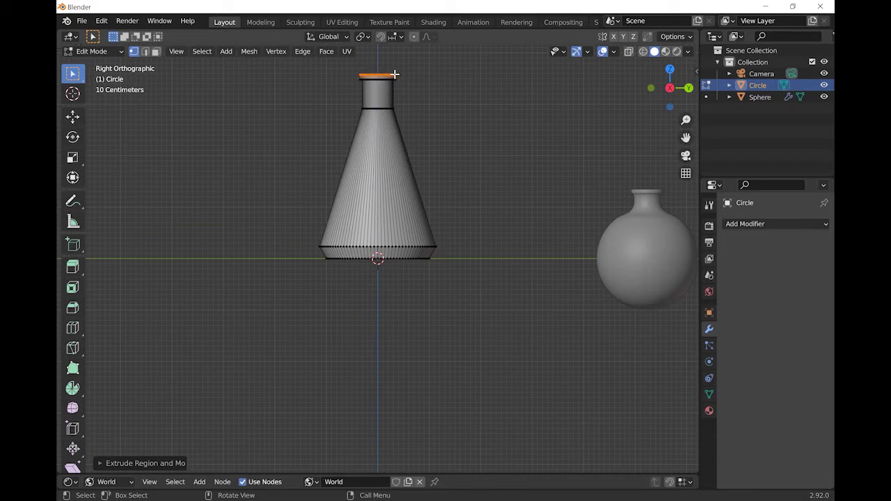
# Delete the top face to open the flask mouth and box-select the bottom edge vertices.
pyautogui.press('x')
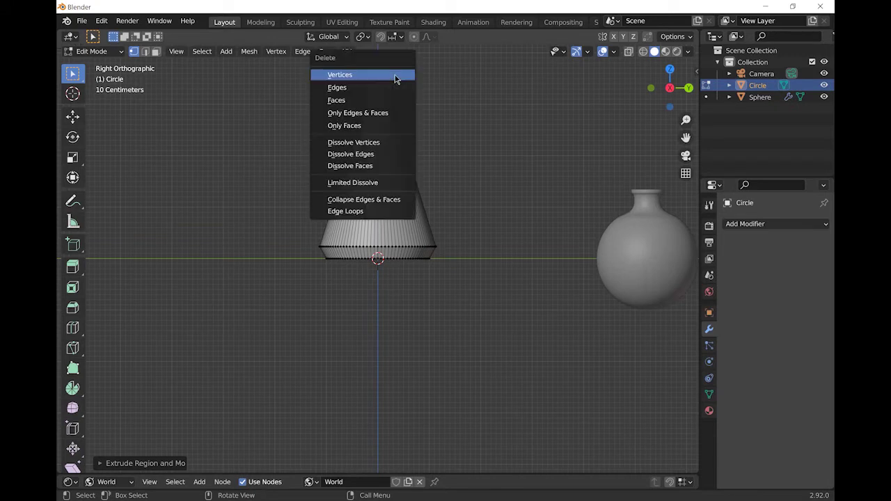
pyautogui.click(344, 101)
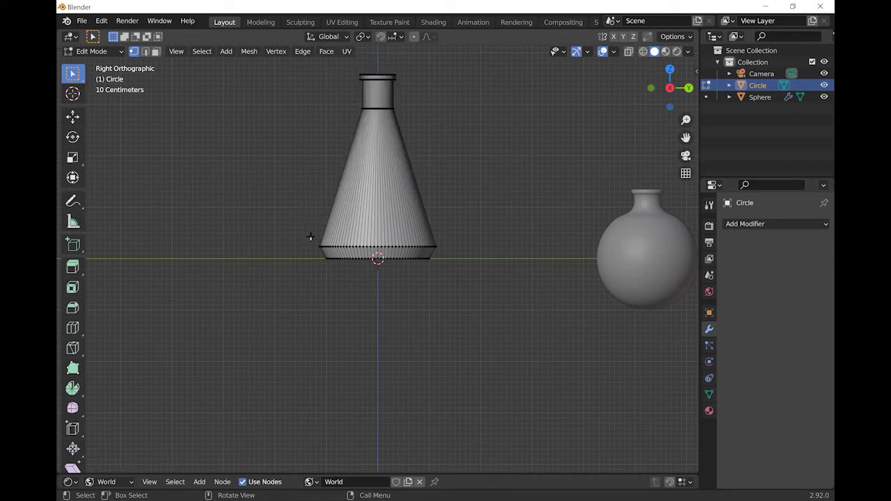
pyautogui.moveTo(311, 237); pyautogui.dragTo(444, 252)
# Turn on X-Ray and box-select the ring of vertices around the flask's lower edge.
pyautogui.hotkey('alt', 'z')
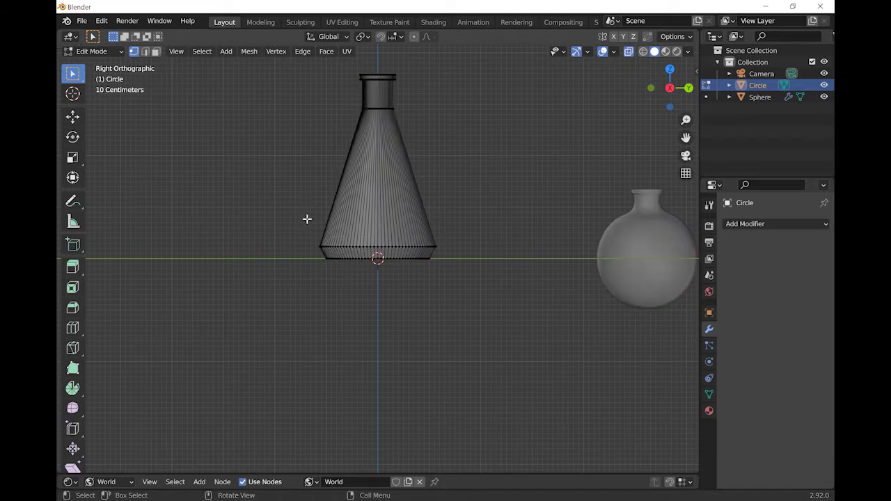
pyautogui.moveTo(309, 221); pyautogui.dragTo(367, 209, button='middle')
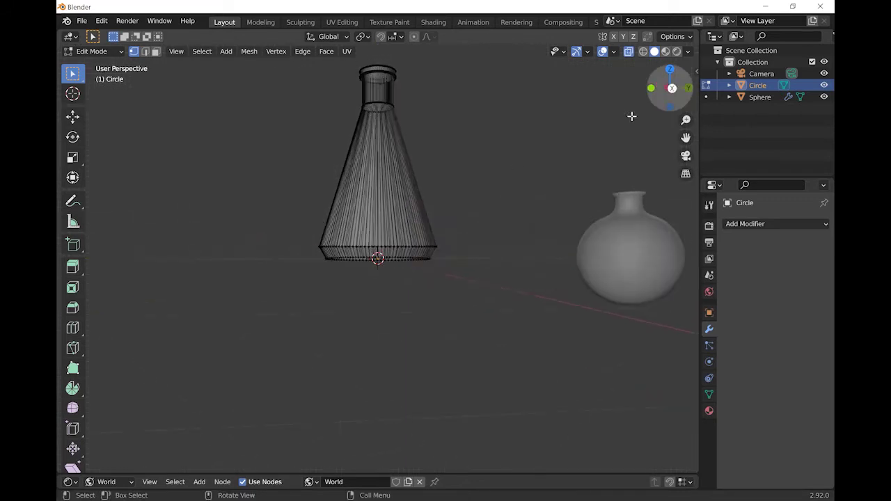
pyautogui.press('KP_3')
pyautogui.moveTo(313, 236); pyautogui.dragTo(443, 251)
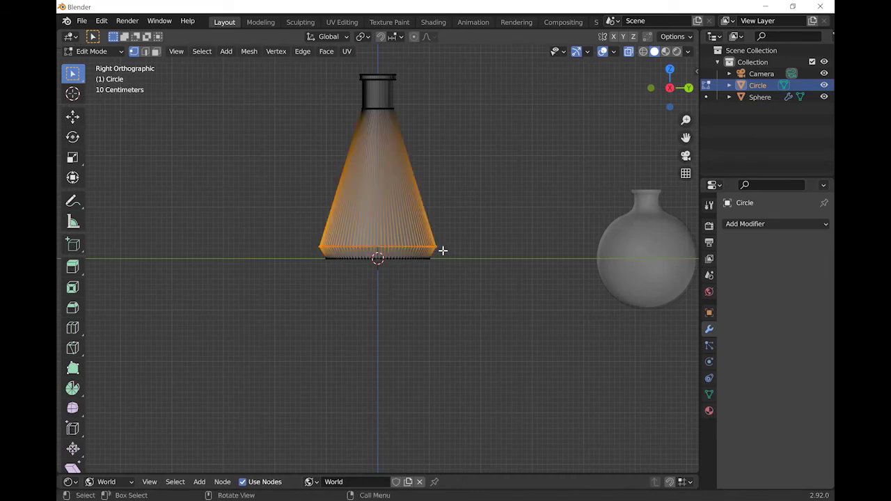
# Bevel the bottom edge 0.217 m wide with 8 segments, then select the bottom-most ring.
pyautogui.hotkey('ctrl', 'b')
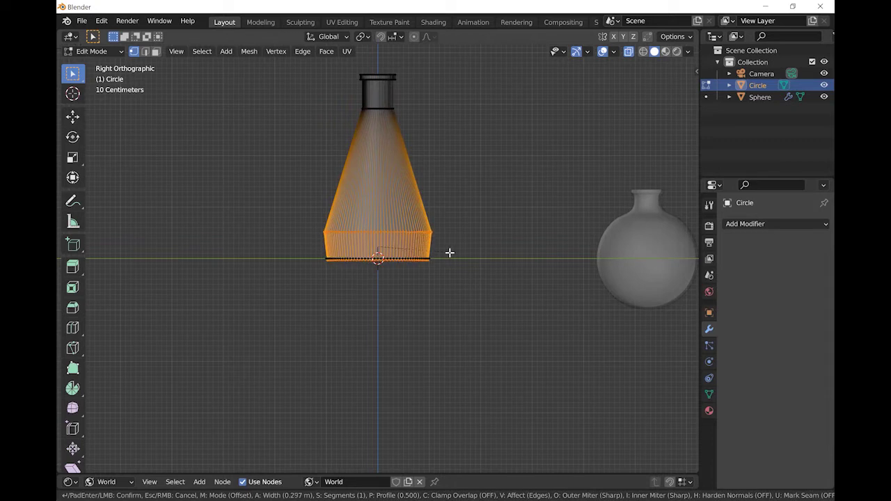
pyautogui.click(450, 253)
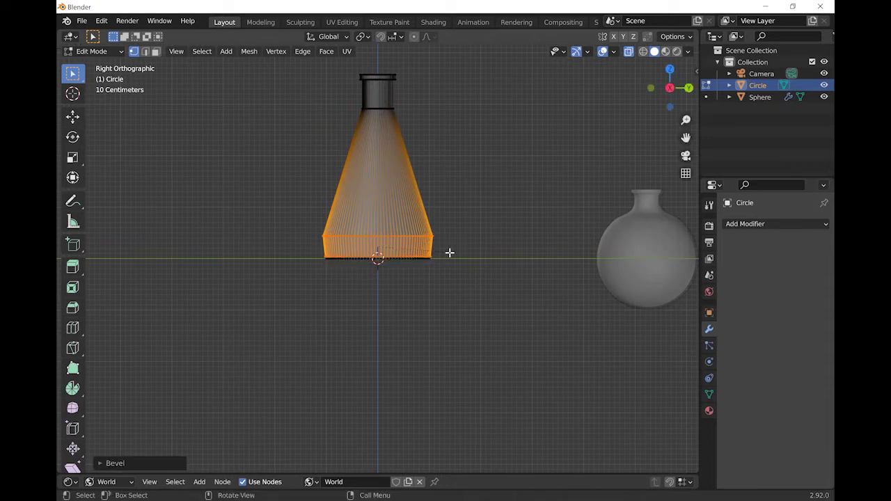
pyautogui.click(101, 464)
pyautogui.click(247, 298)
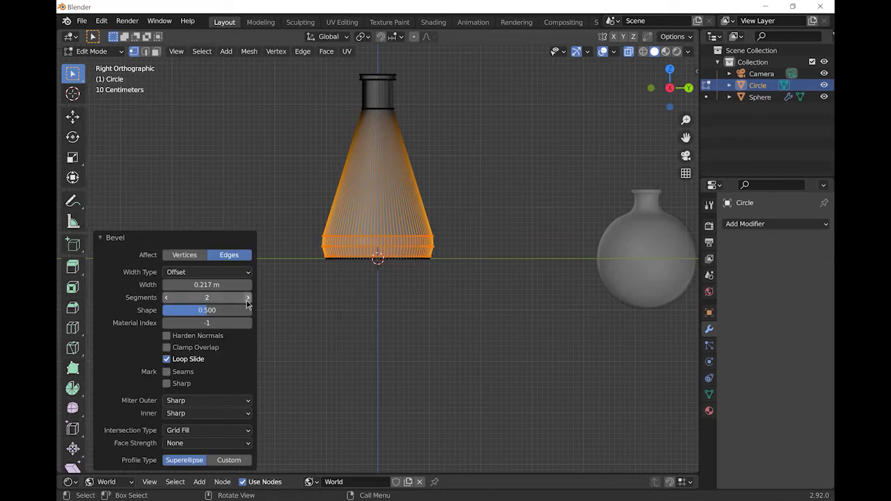
pyautogui.click(247, 298)
pyautogui.click(247, 298)
pyautogui.click(247, 298)
pyautogui.click(247, 298)
pyautogui.click(247, 298)
pyautogui.click(247, 298)
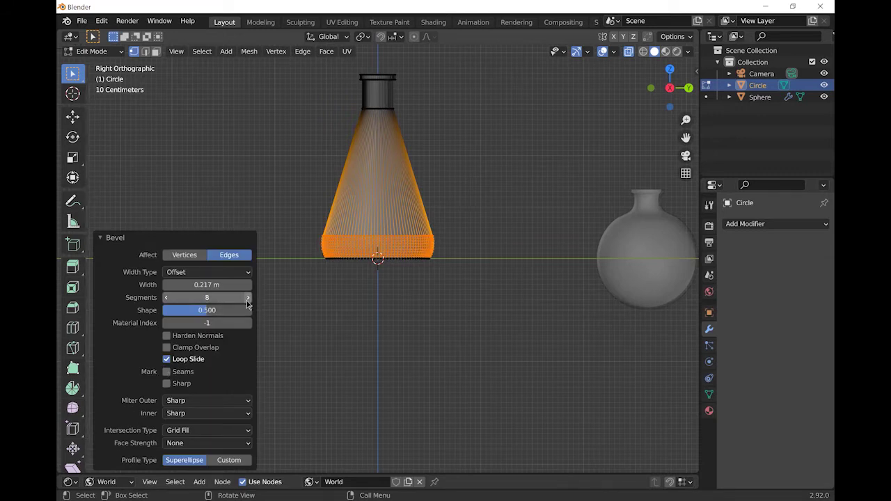
pyautogui.click(99, 237)
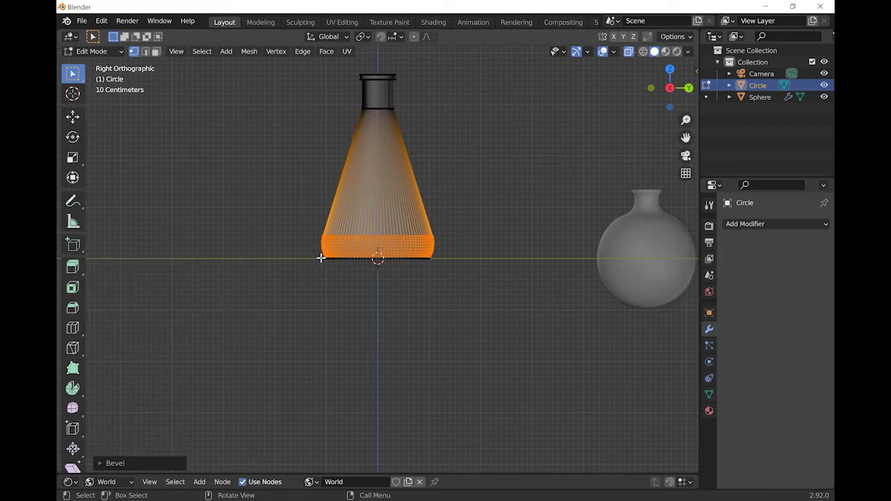
pyautogui.moveTo(320, 258); pyautogui.dragTo(439, 261)
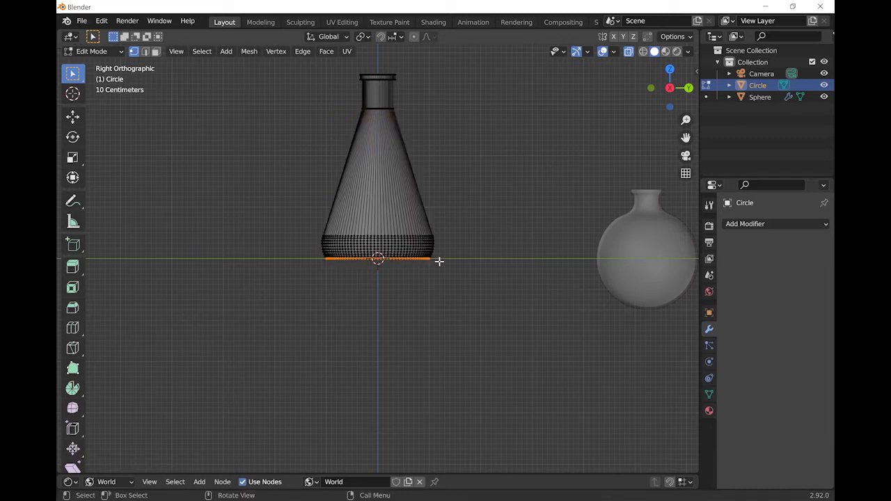
# Shrink the base ring inward, then undo that scaling and deselect it.
pyautogui.press('s')
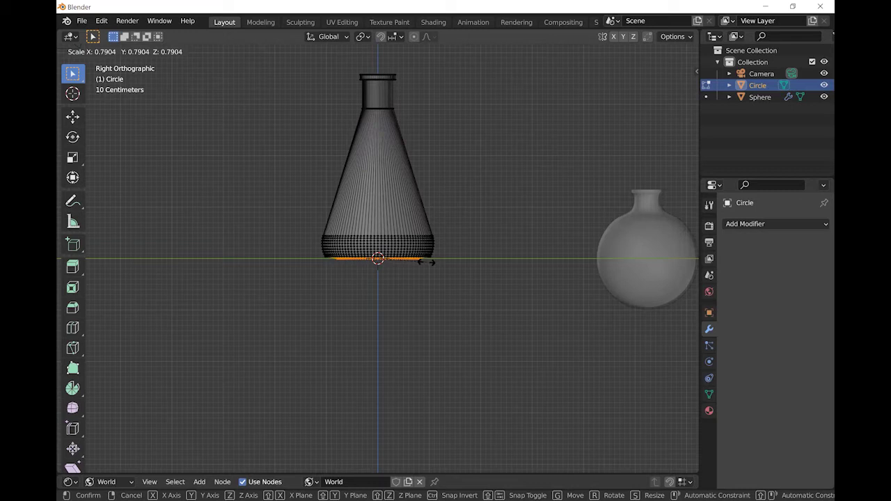
pyautogui.click(426, 262)
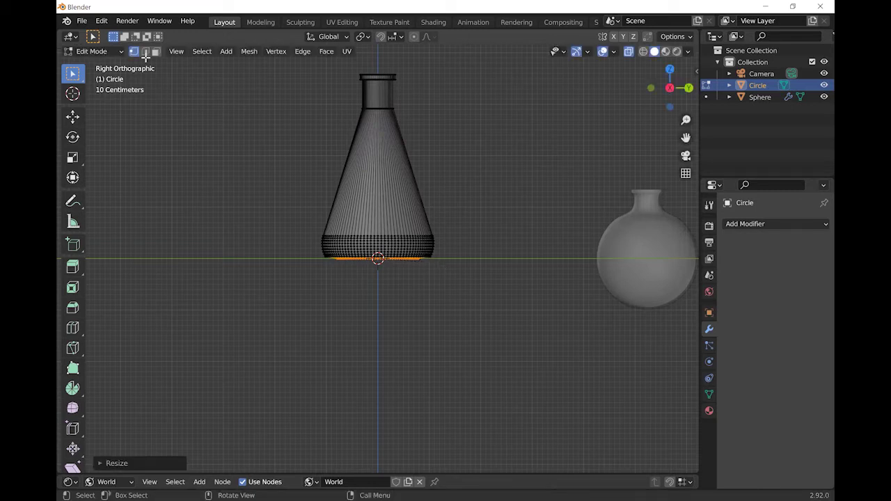
pyautogui.click(102, 20)
pyautogui.click(115, 34)
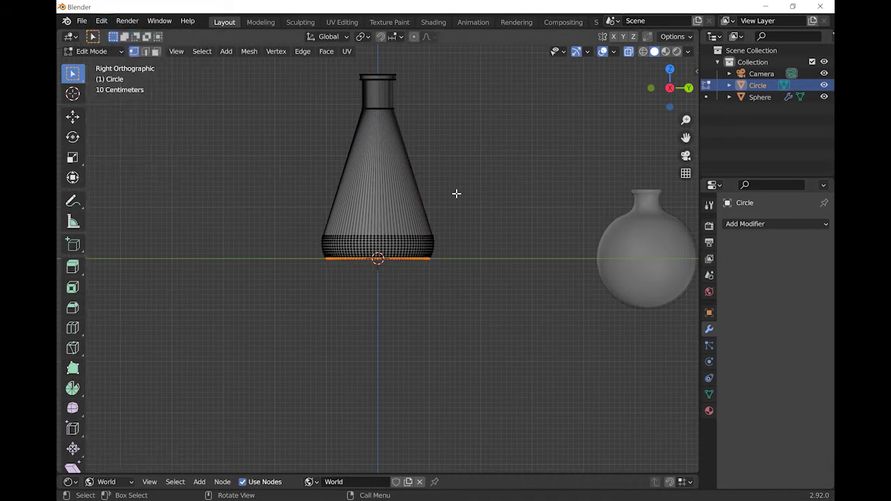
pyautogui.click(438, 175)
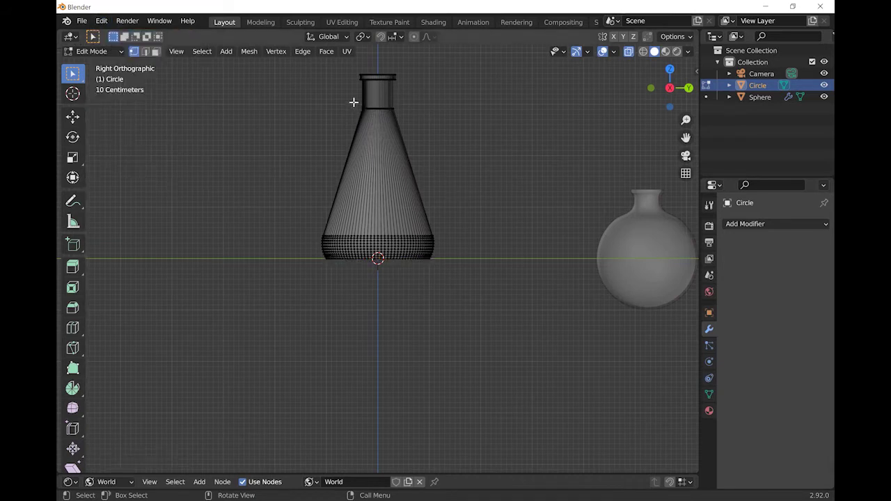
# Box-select the vertices where the neck meets the body and bevel that shoulder smooth.
pyautogui.press('b')
pyautogui.moveTo(353, 103); pyautogui.dragTo(401, 115)
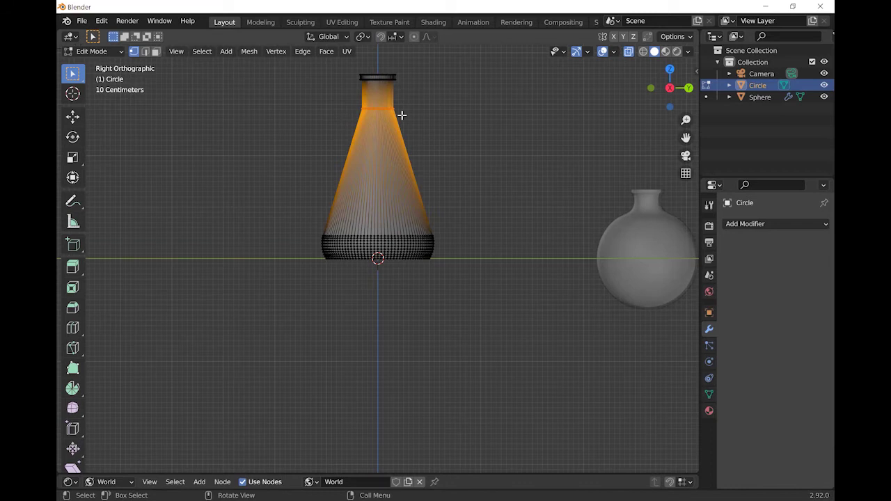
pyautogui.hotkey('ctrl', 'b')
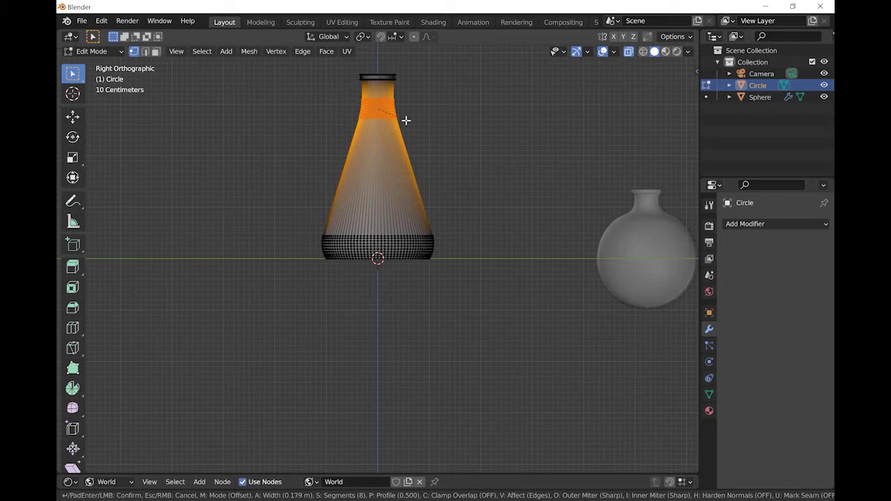
pyautogui.click(406, 121)
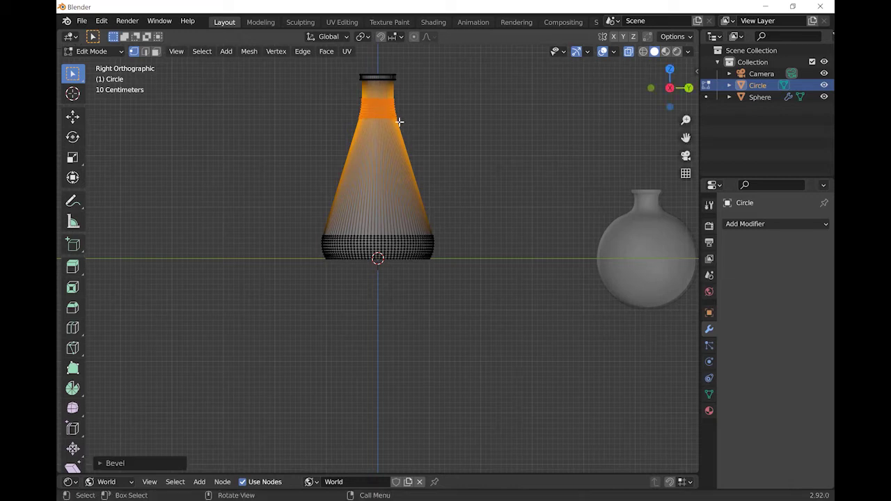
pyautogui.click(91, 51)
# Return to Object Mode and apply Shade Smooth to the conical flask.
pyautogui.press('Tab')
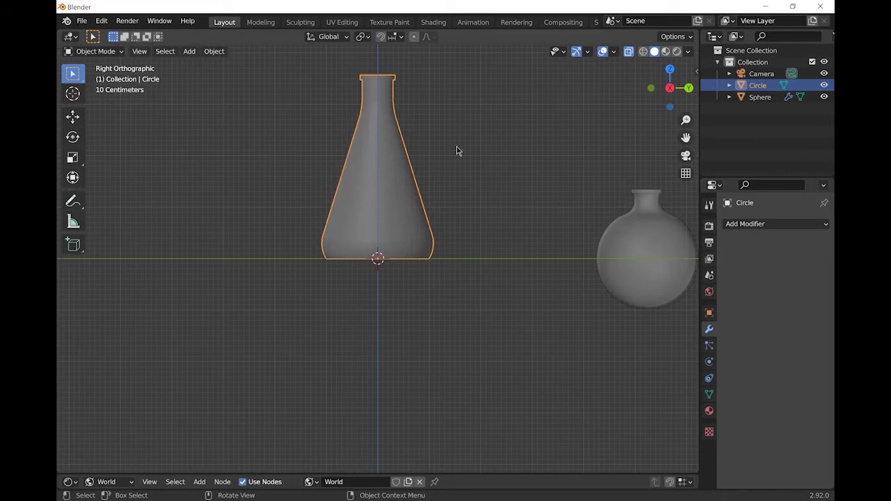
pyautogui.moveTo(457, 149); pyautogui.dragTo(430, 174, button='middle')
pyautogui.rightClick(411, 164)
pyautogui.click(411, 164)
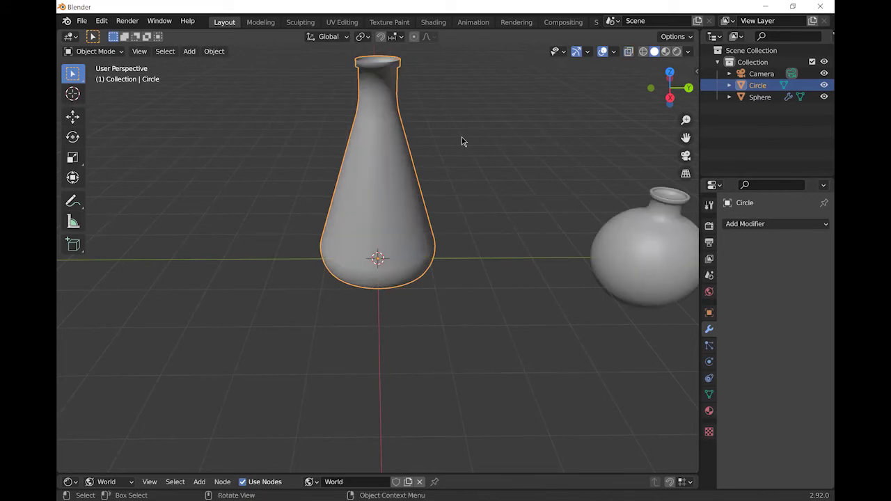
# Add a Solidify modifier with 0.05 m thickness to the flask walls.
pyautogui.press('alt')
pyautogui.moveTo(461, 141); pyautogui.dragTo(471, 153, button='middle')
pyautogui.click(759, 228)
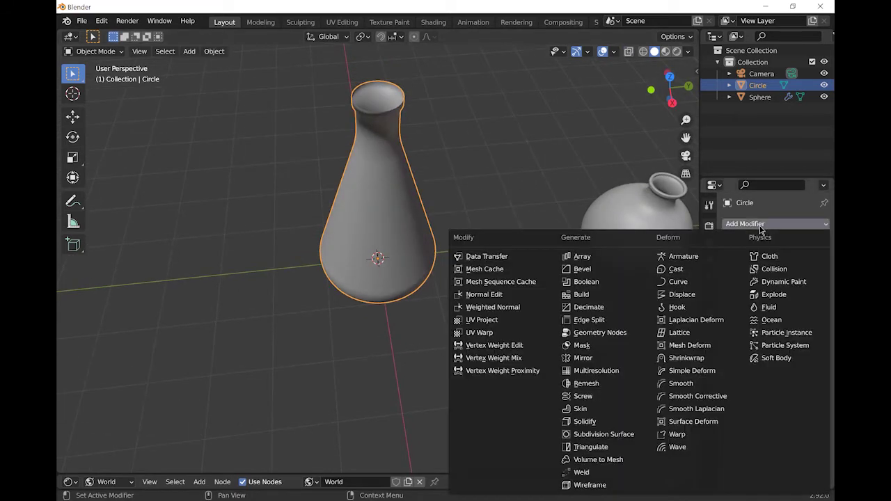
pyautogui.click(604, 423)
pyautogui.click(812, 277)
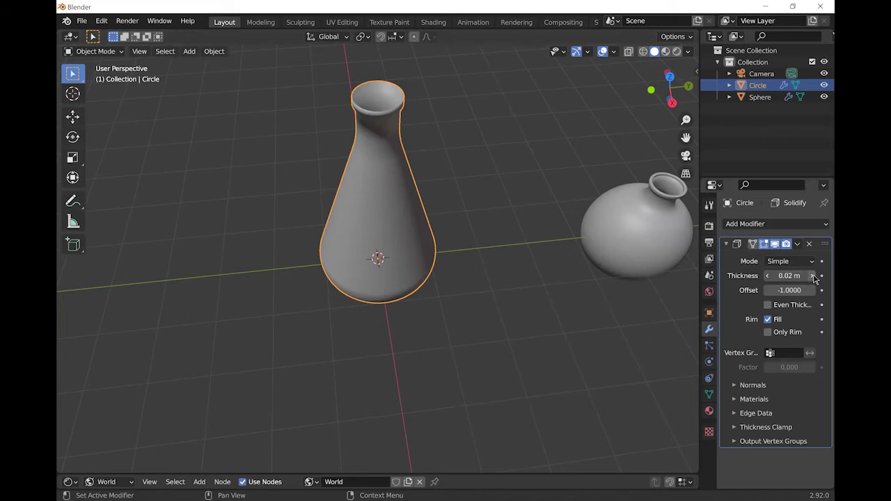
pyautogui.click(812, 277)
pyautogui.click(813, 276)
pyautogui.click(812, 277)
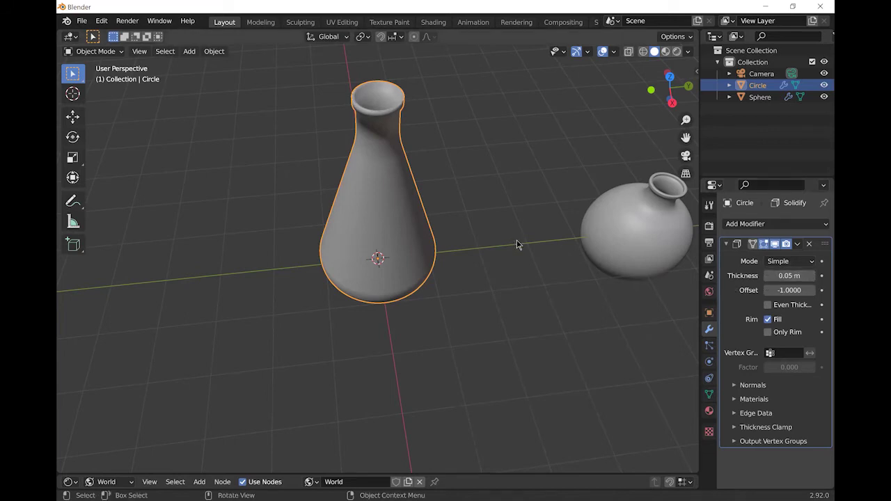
pyautogui.moveTo(503, 238); pyautogui.dragTo(503, 188, button='middle')
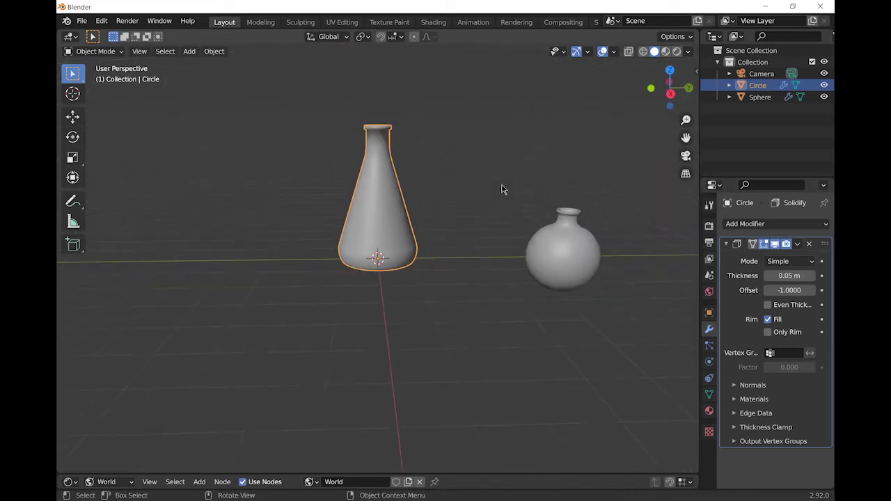
# Move the round-bottom flask beside the conical one and switch to rendered shading.
pyautogui.click(559, 252)
pyautogui.press('g')
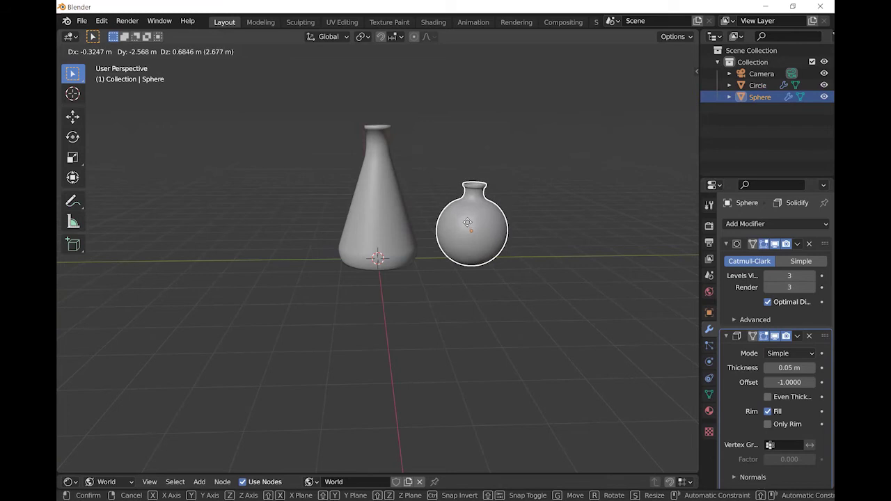
pyautogui.click(469, 225)
pyautogui.click(499, 279)
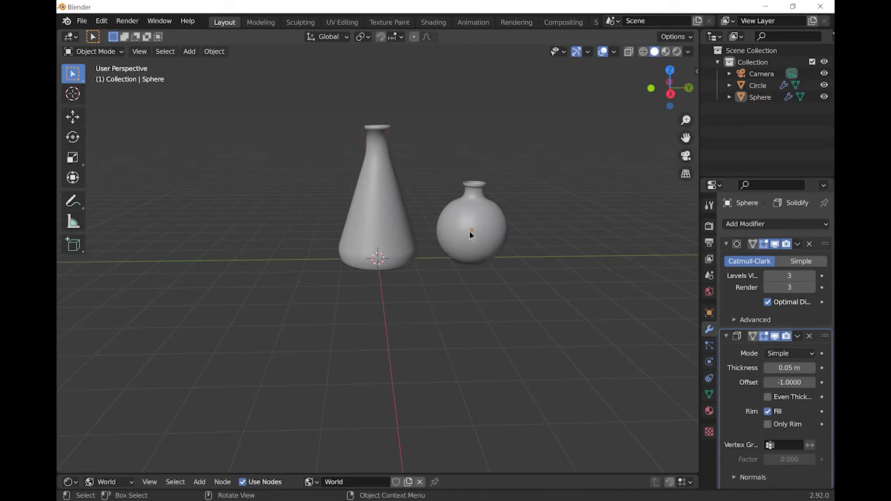
pyautogui.click(676, 53)
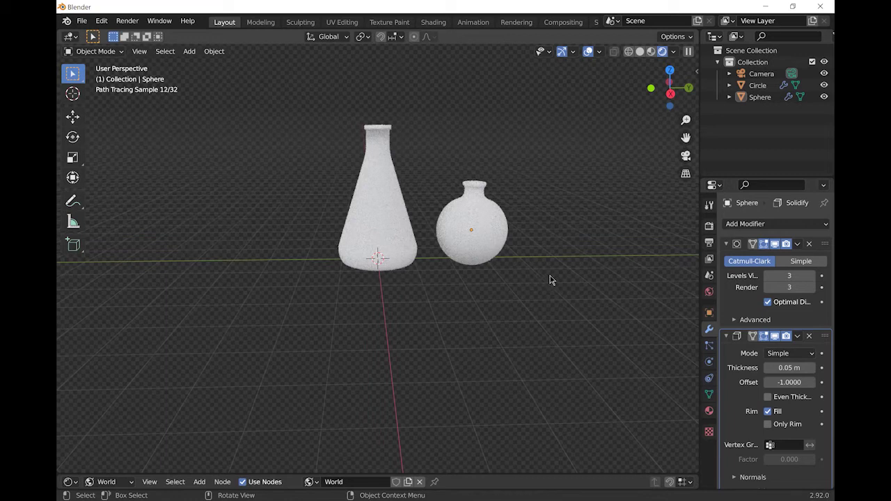
# Add a plane and scale it about 25.85 to form the floor.
pyautogui.hotkey('shift', 'a')
pyautogui.moveTo(530, 272)
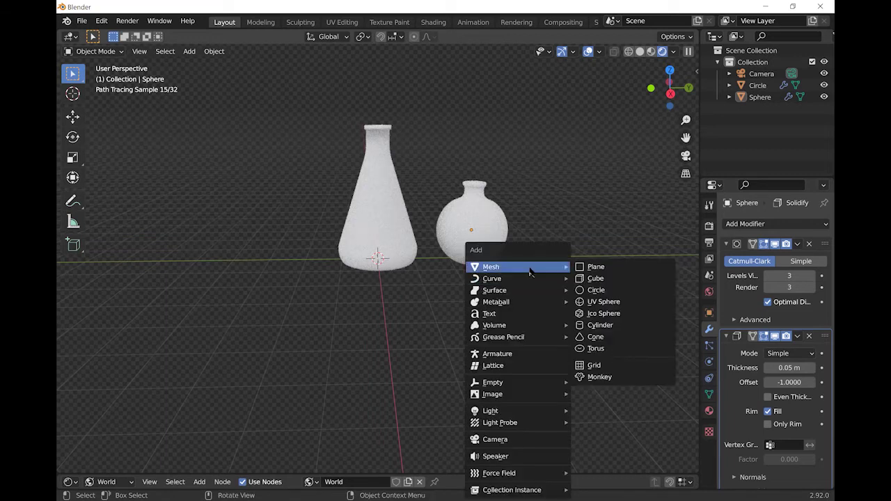
pyautogui.click(603, 267)
pyautogui.press('s')
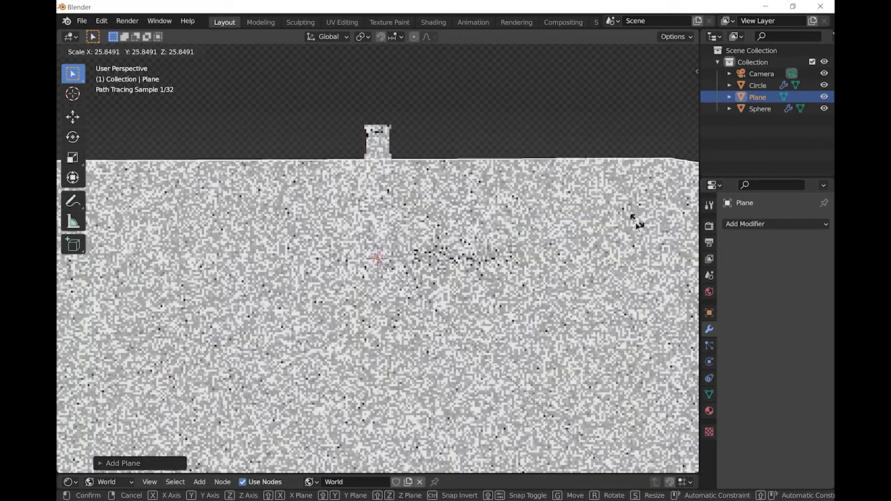
pyautogui.click(636, 220)
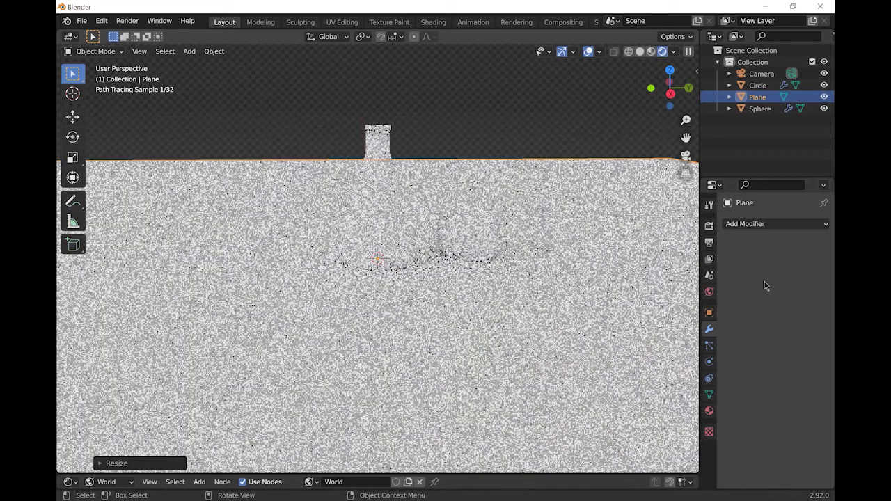
# Create Material.001 for the floor plane with a black base colour.
pyautogui.click(758, 266)
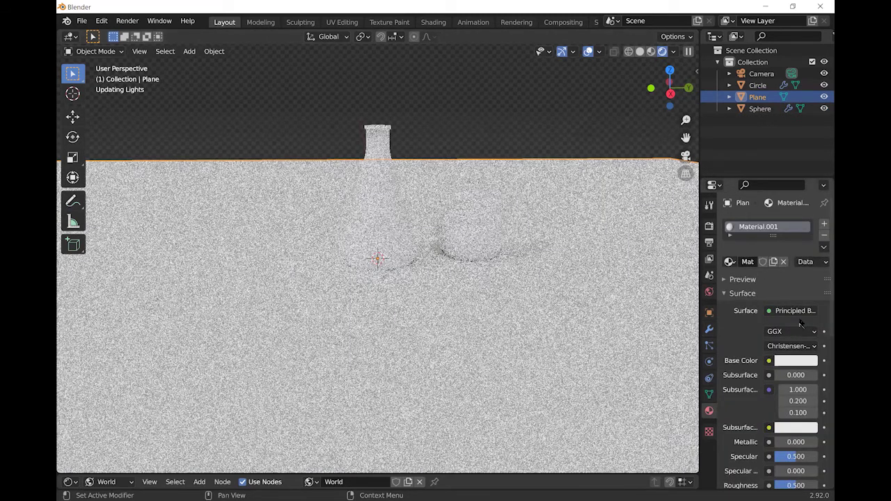
pyautogui.click(797, 362)
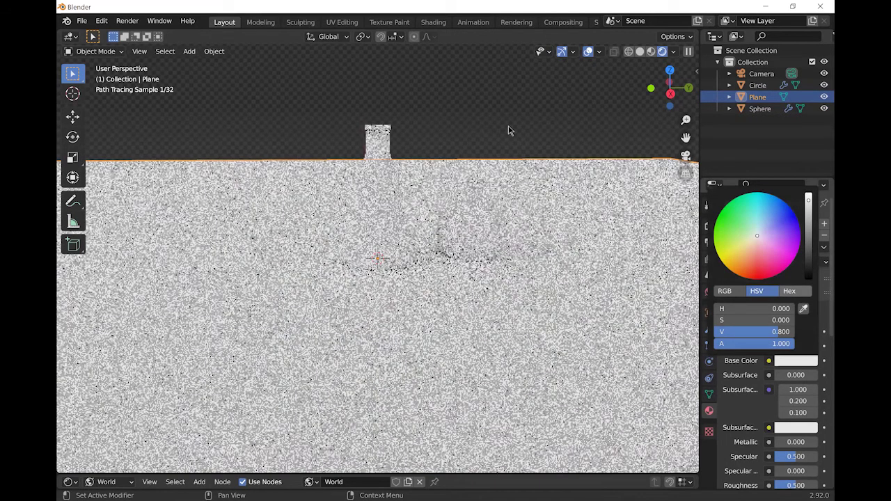
pyautogui.hotkey('ctrl', 'z')
pyautogui.click(509, 131)
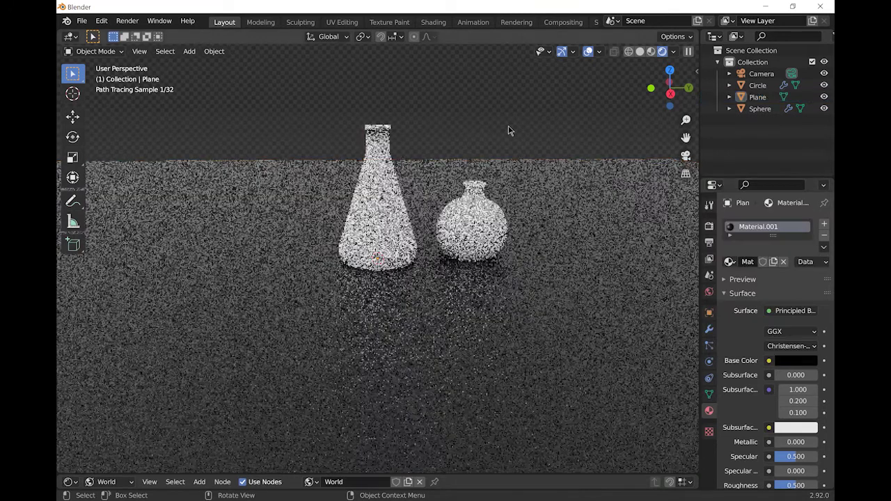
# Give the conical flask new Material.002 using Glass BSDF with roughness 0.
pyautogui.click(376, 142)
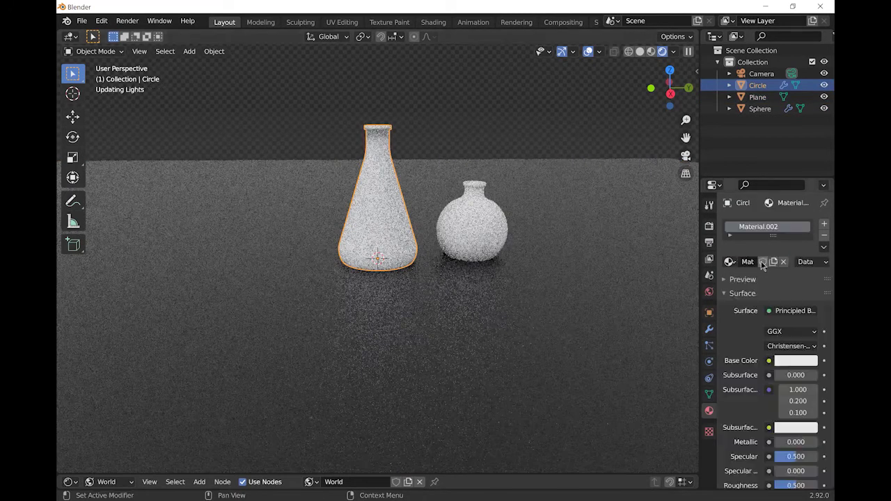
pyautogui.click(769, 262)
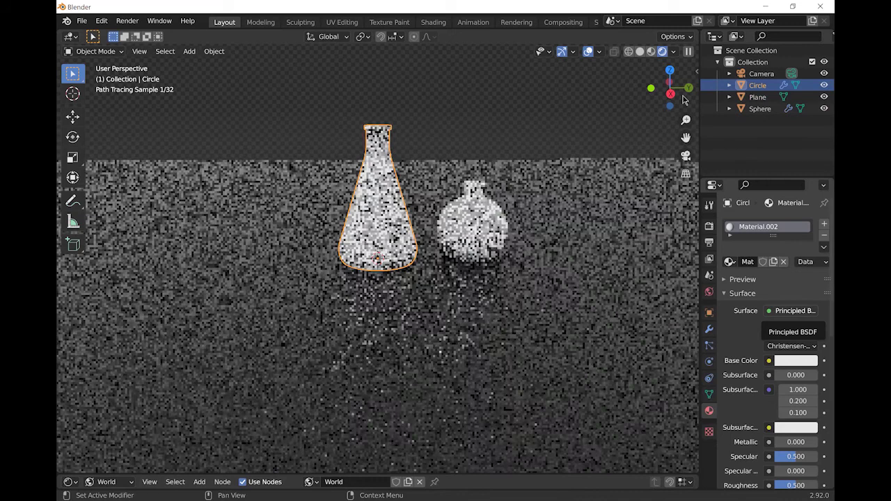
pyautogui.click(792, 311)
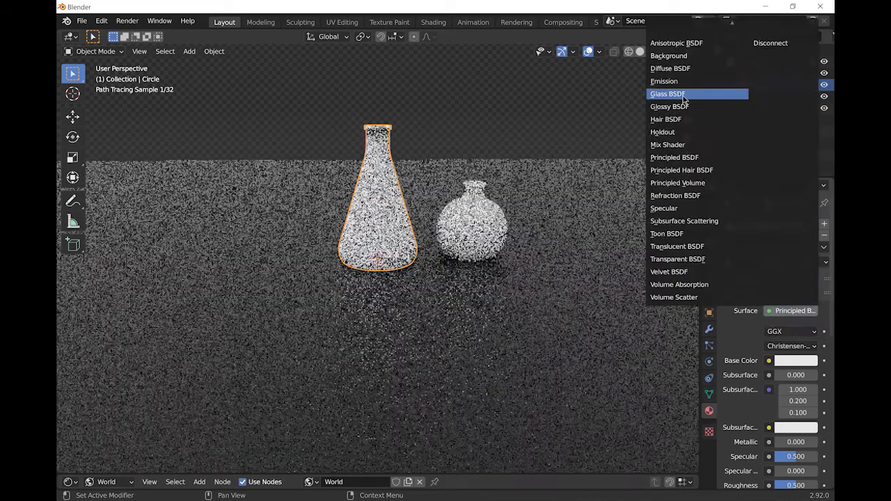
pyautogui.click(683, 93)
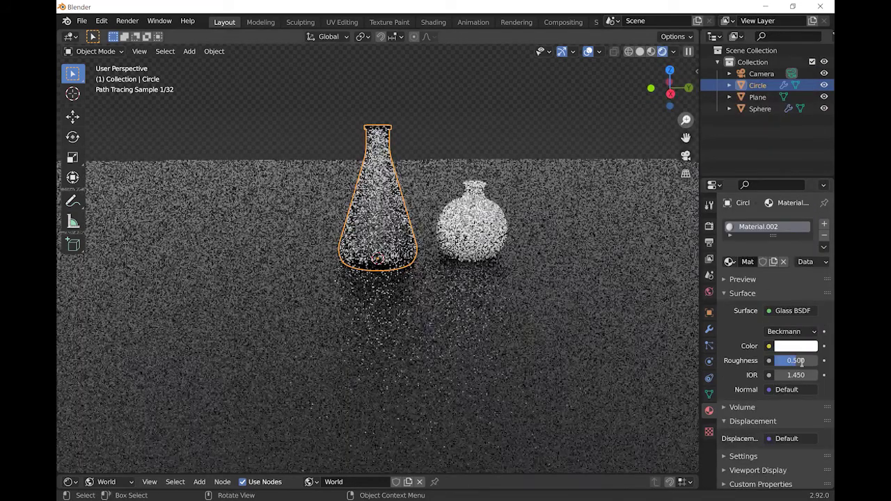
pyautogui.click(801, 360)
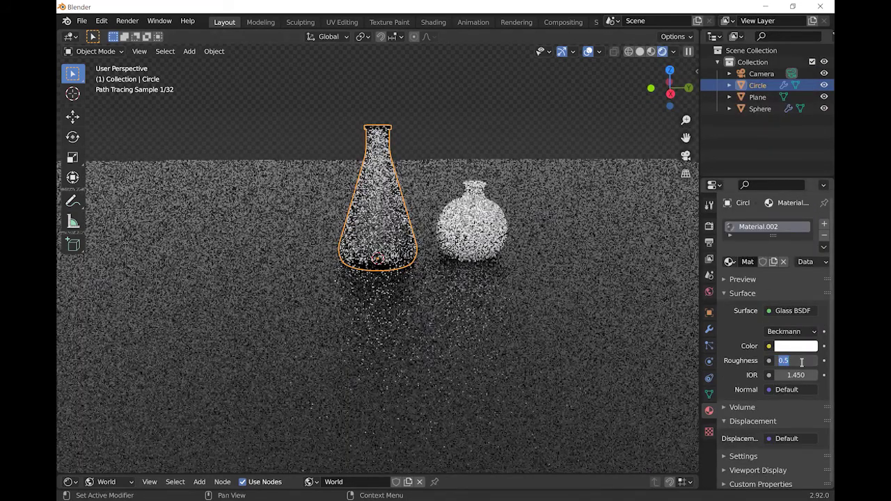
pyautogui.write('0')
pyautogui.press('Return')
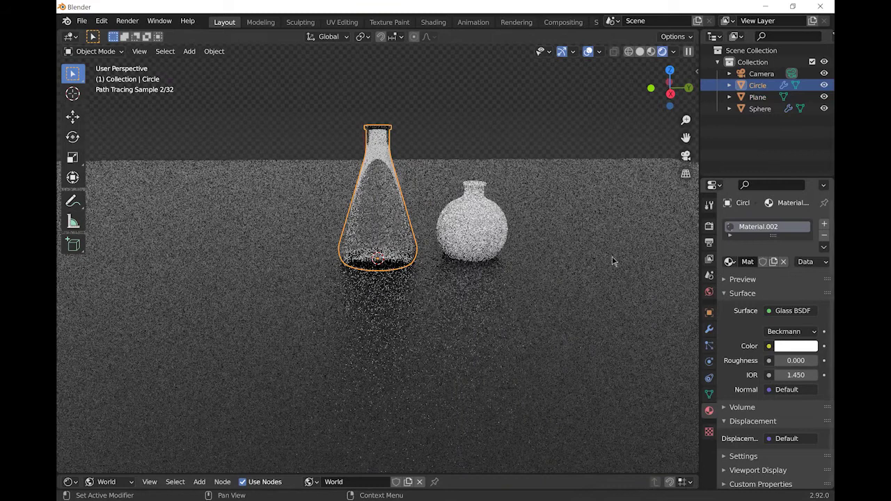
# Raise the round flask slightly along Z and assign it the Material.002 glass.
pyautogui.click(486, 222)
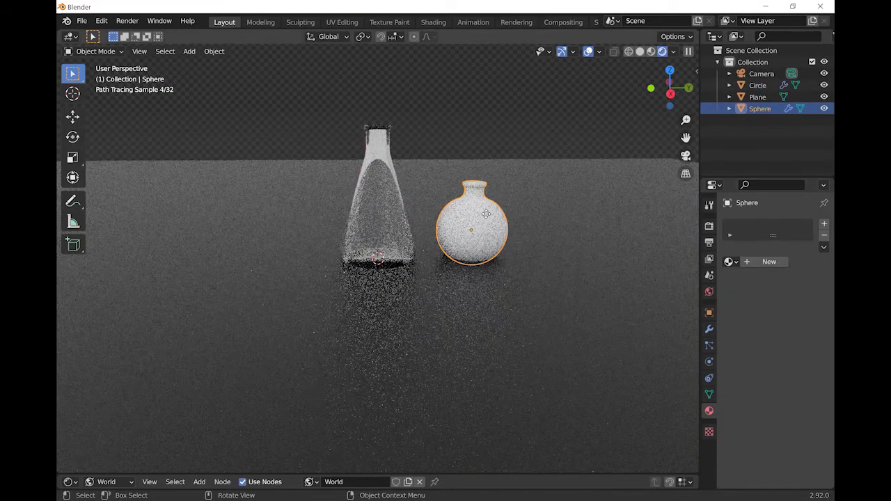
pyautogui.press('g')
pyautogui.press('z')
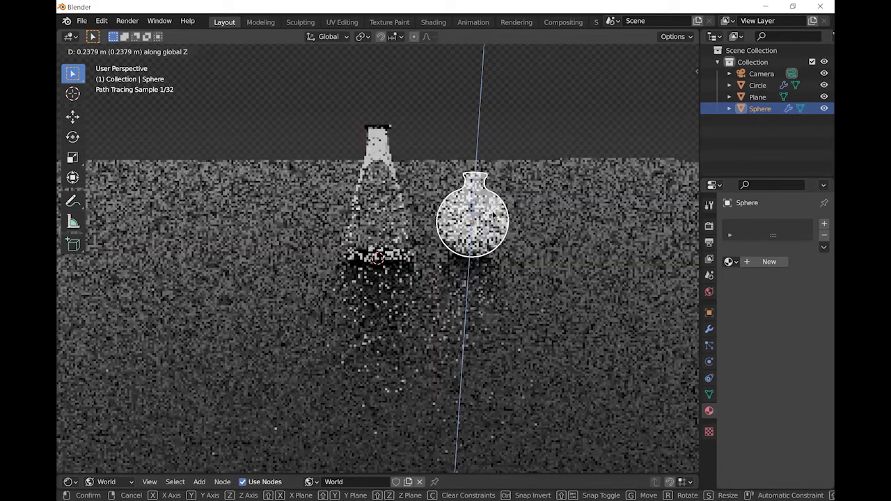
pyautogui.click(493, 213)
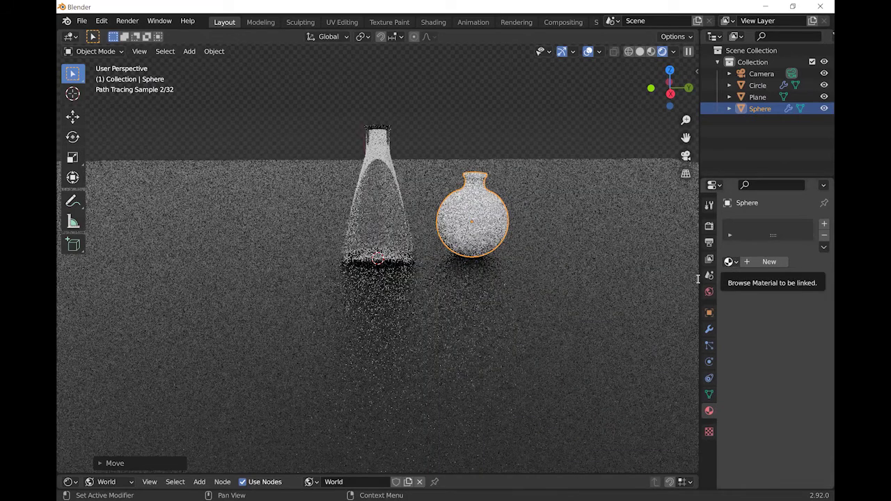
pyautogui.click(729, 262)
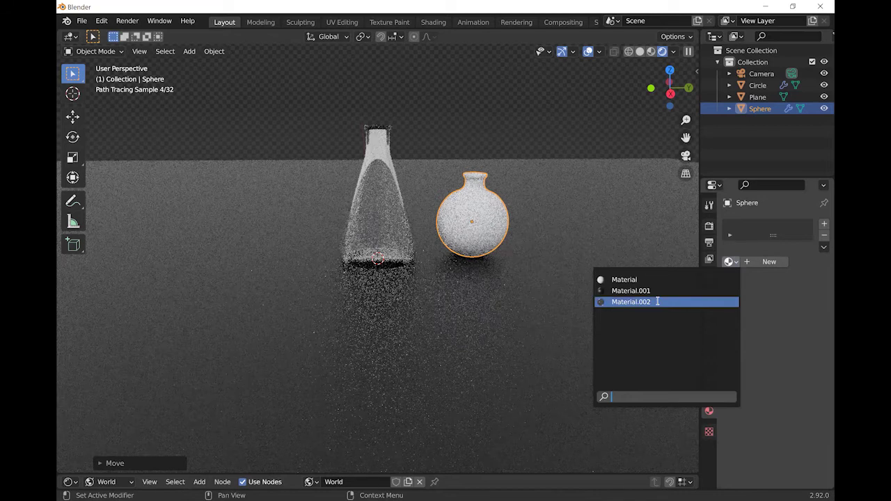
pyautogui.click(658, 304)
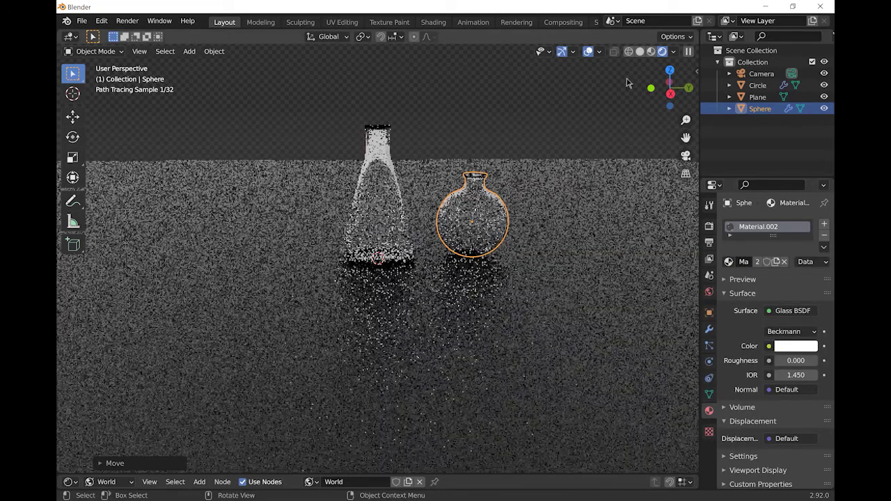
# Lift the conical flask about 0.17 m along Z.
pyautogui.click(387, 206)
pyautogui.press('g')
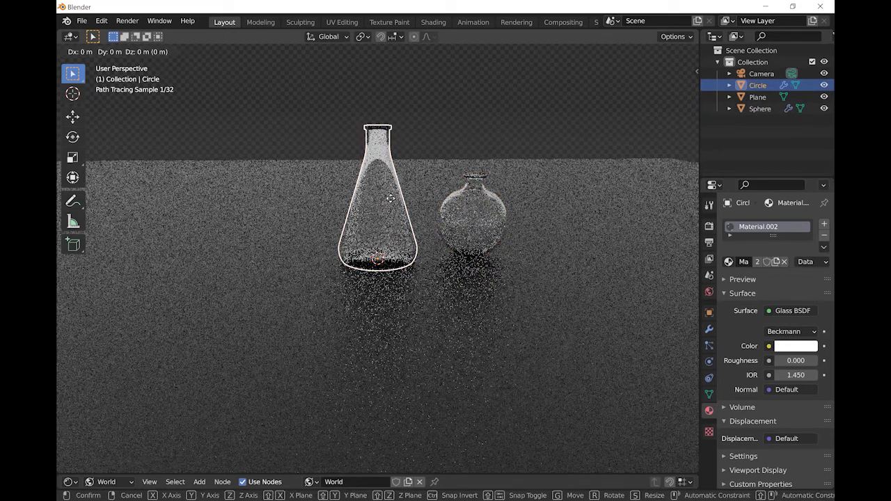
pyautogui.press('z')
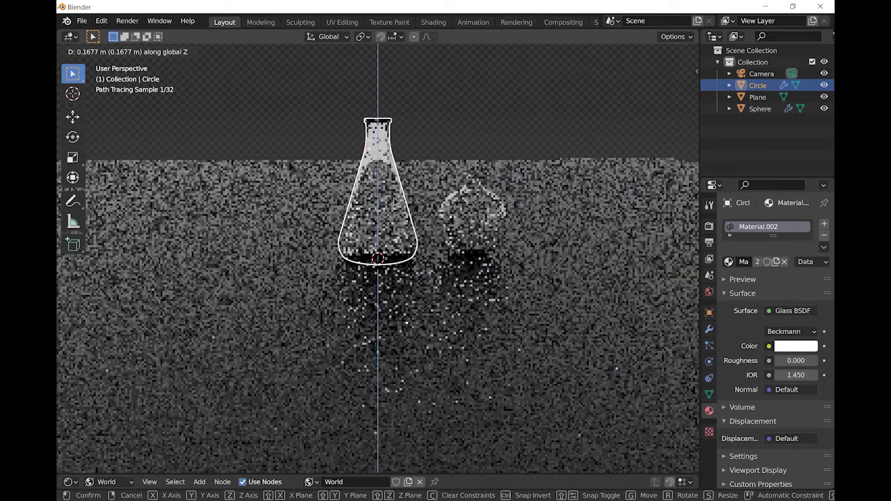
pyautogui.click(396, 202)
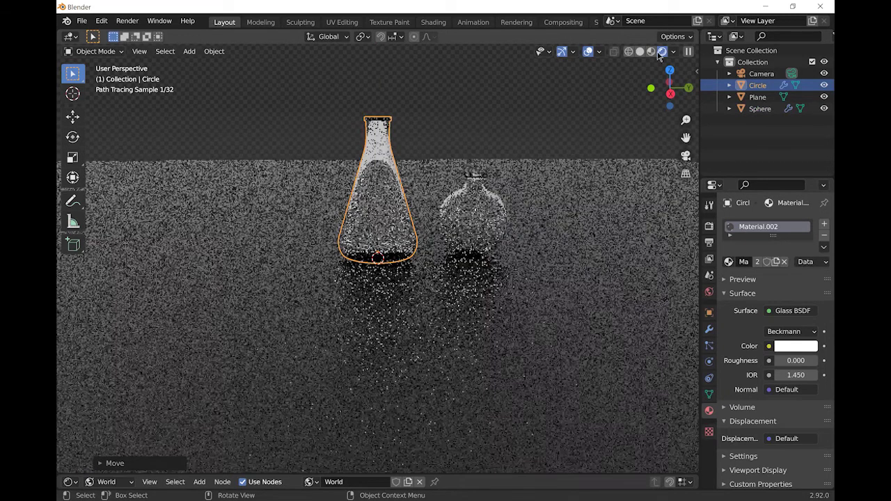
# Switch the viewport to Material Preview to see both flasks as clear glass.
pyautogui.click(651, 51)
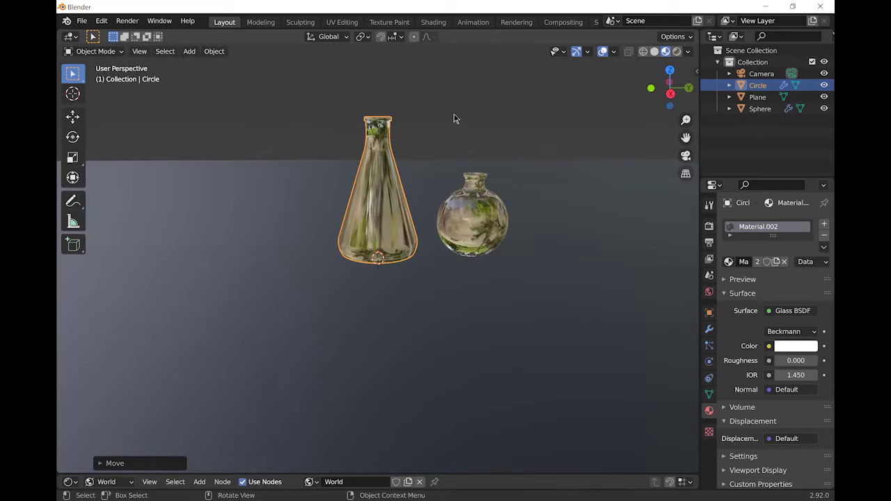
pyautogui.click(102, 20)
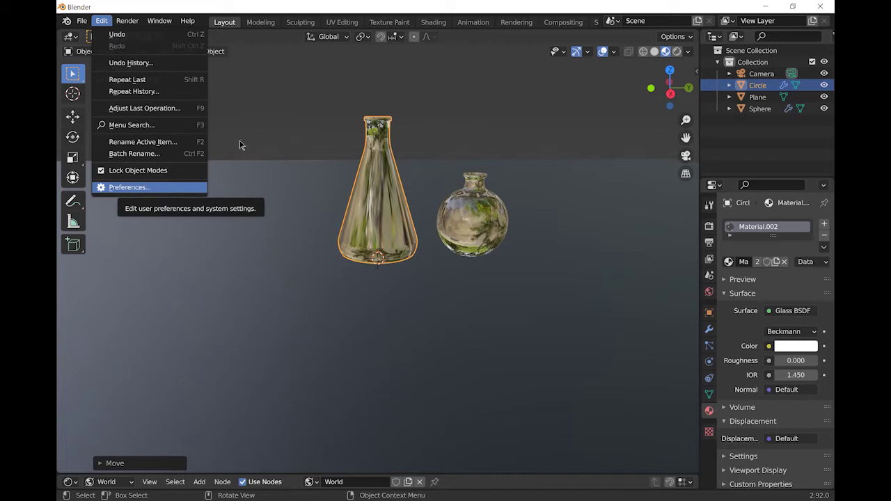
# Import 500 mL.png from the Pictures folder via Images as Planes.
pyautogui.hotkey('shift', 'a')
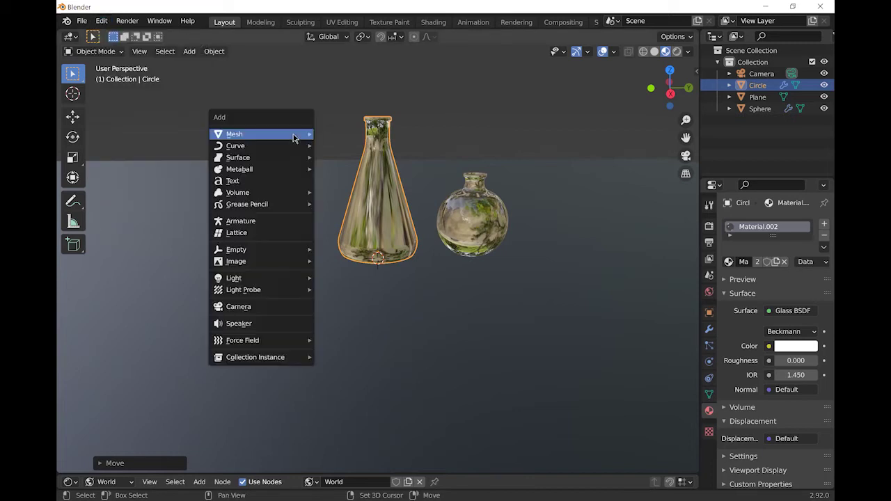
pyautogui.moveTo(312, 263)
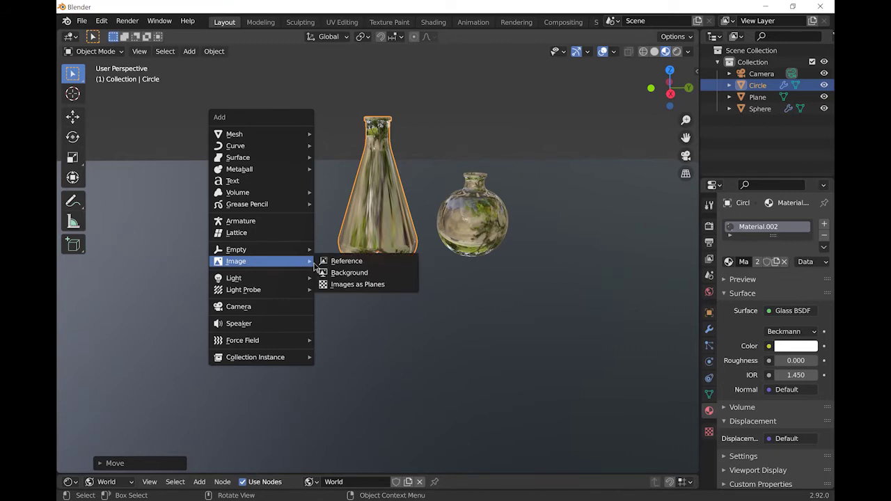
pyautogui.click(367, 285)
pyautogui.click(182, 233)
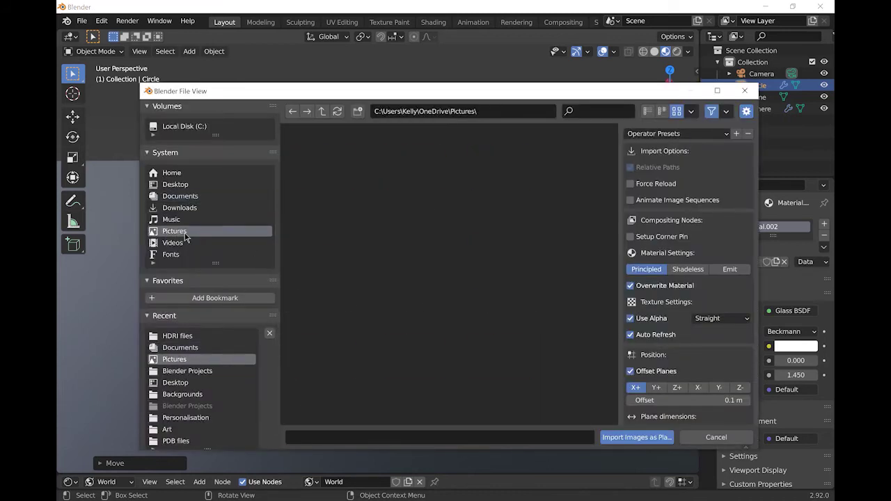
pyautogui.scroll(-5, 497, 243)
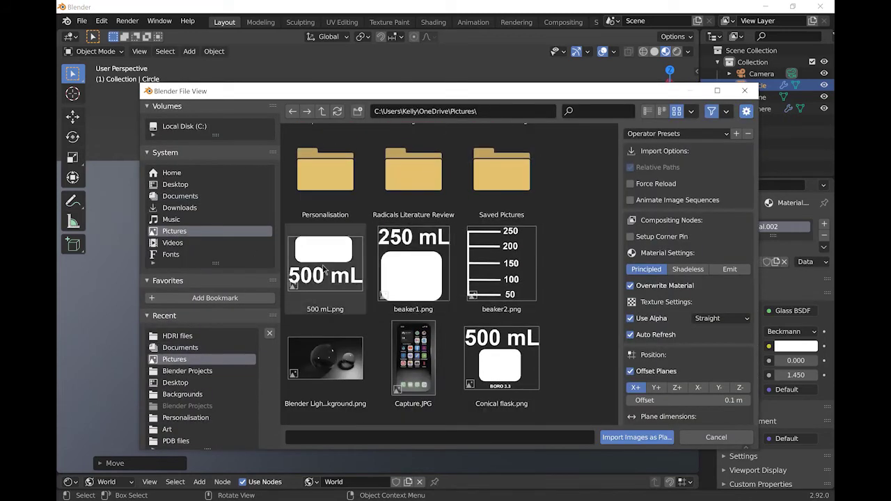
pyautogui.click(323, 270)
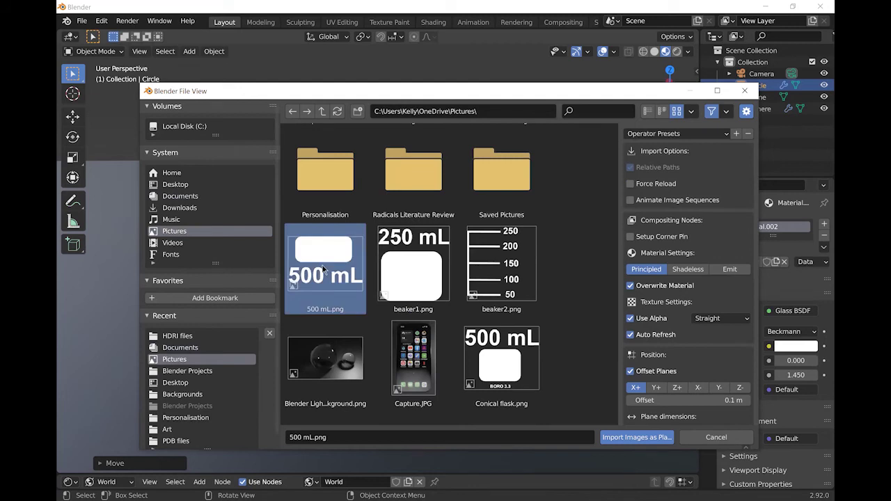
pyautogui.doubleClick(323, 270)
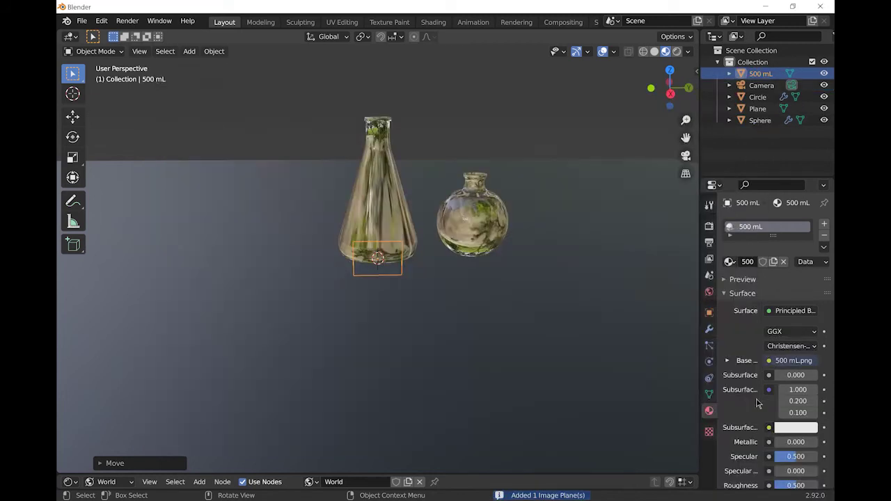
# Switch the 500 mL label material's Blend Mode to Alpha Clip, with clip threshold 0.500.
pyautogui.scroll(-12, 784, 397)
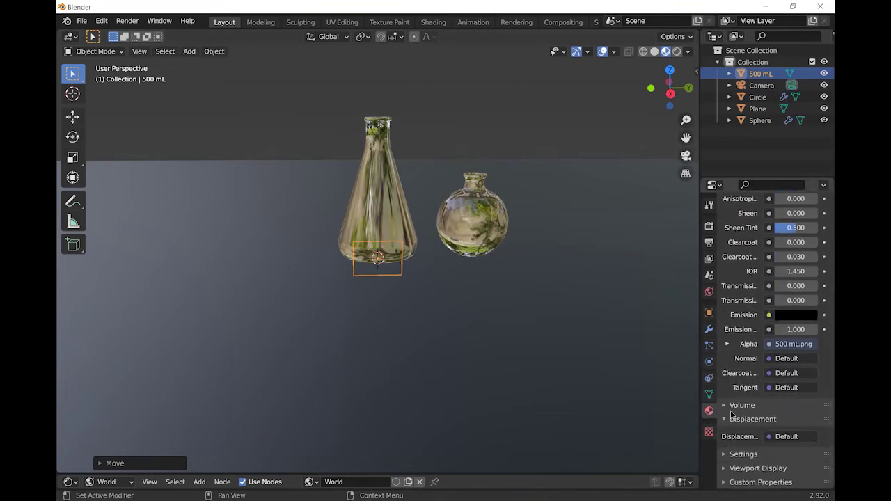
pyautogui.click(724, 471)
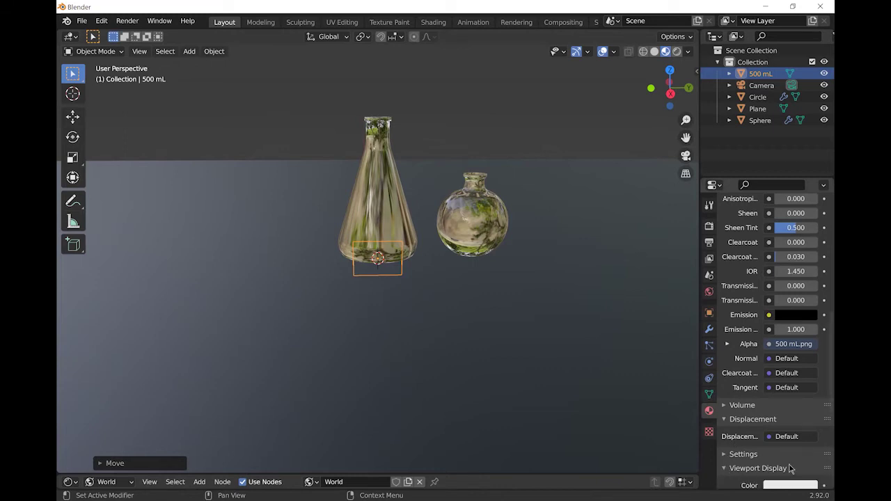
pyautogui.scroll(-4, 775, 388)
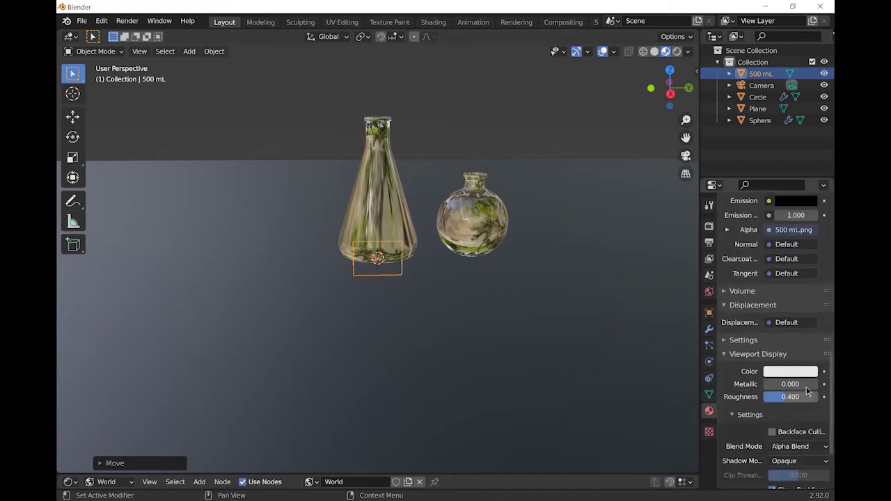
pyautogui.scroll(-1, 794, 410)
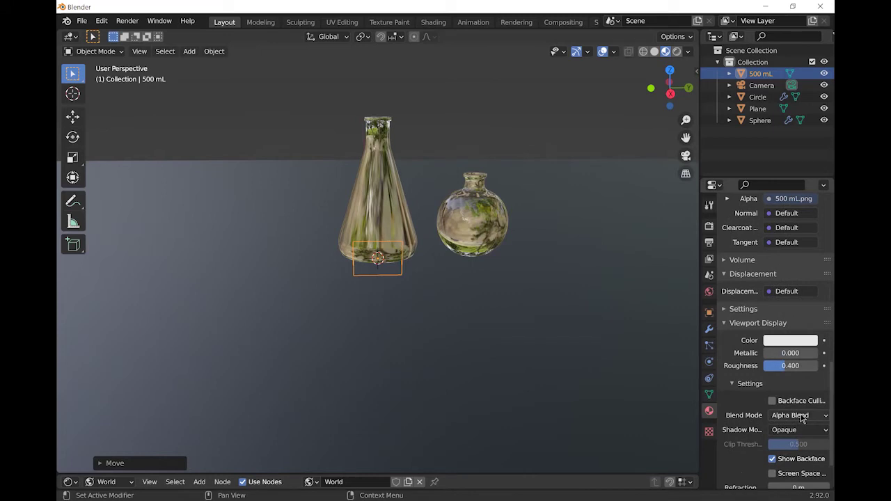
pyautogui.click(804, 417)
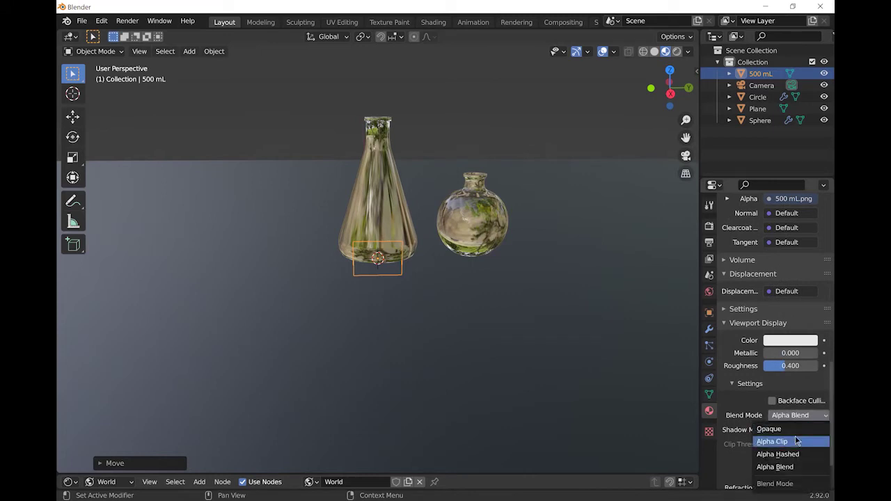
pyautogui.click(772, 441)
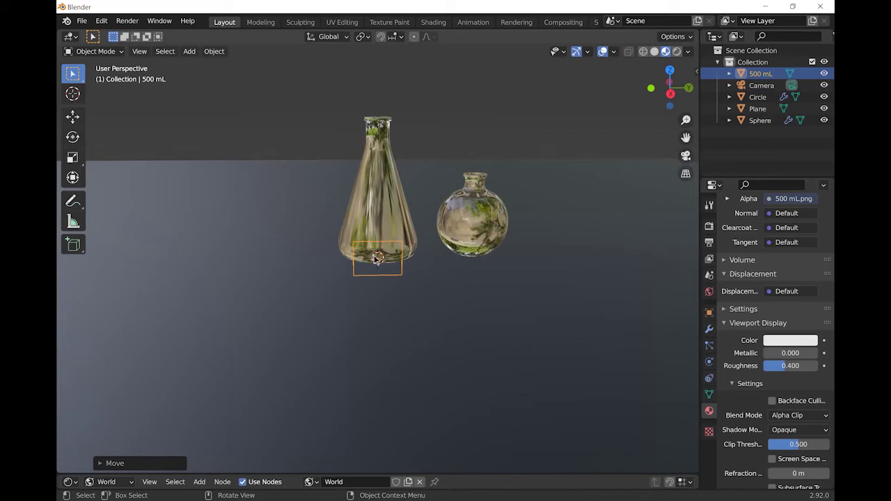
# Line the 500 mL label up with the round-bottom flask from top view and lower it along Z.
pyautogui.moveTo(376, 259); pyautogui.dragTo(471, 207)
pyautogui.click(670, 67)
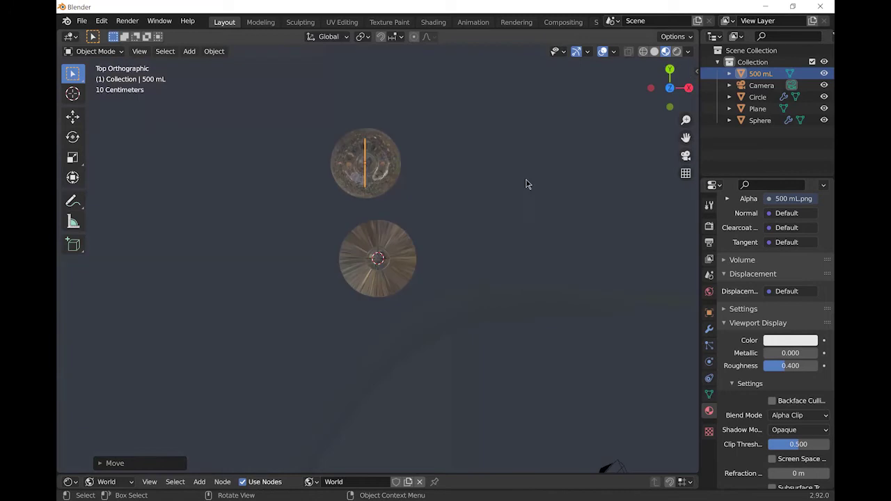
pyautogui.moveTo(365, 160); pyautogui.dragTo(404, 160)
pyautogui.moveTo(495, 209); pyautogui.dragTo(376, 132, button='middle')
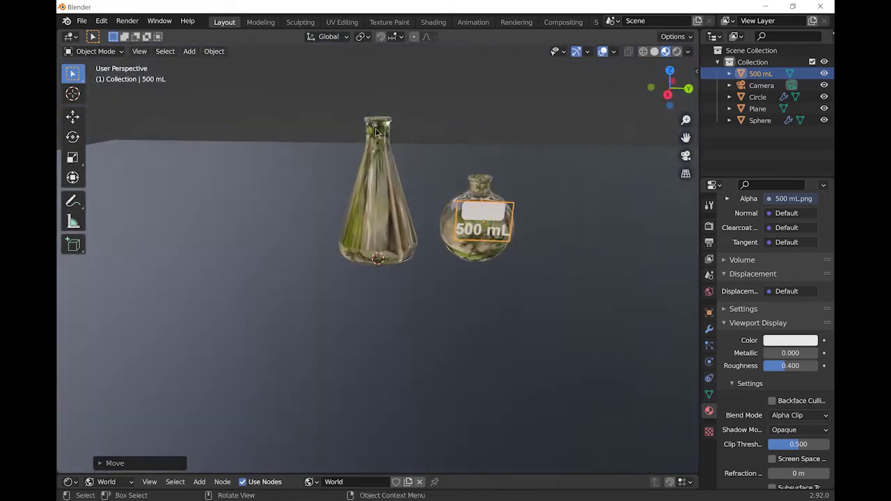
pyautogui.press('g')
pyautogui.press('z')
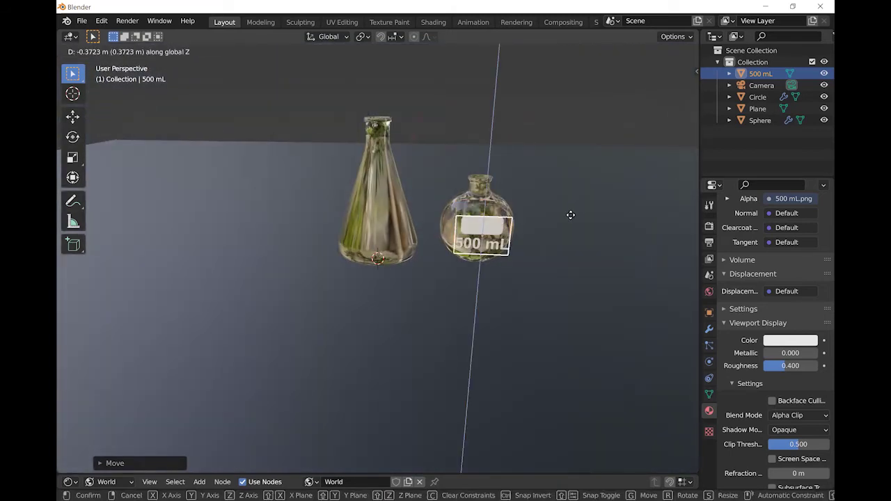
pyautogui.click(572, 227)
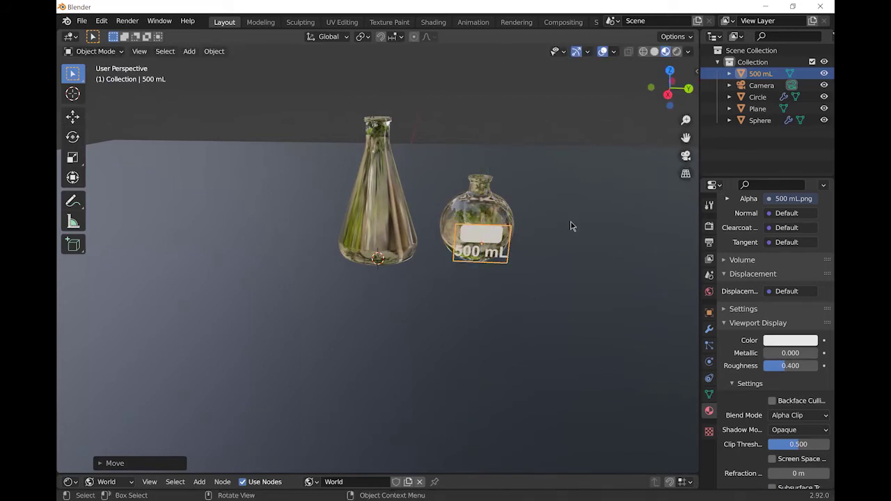
# Shrink the label, then reposition and tilt it against the flask from the back view.
pyautogui.press('s')
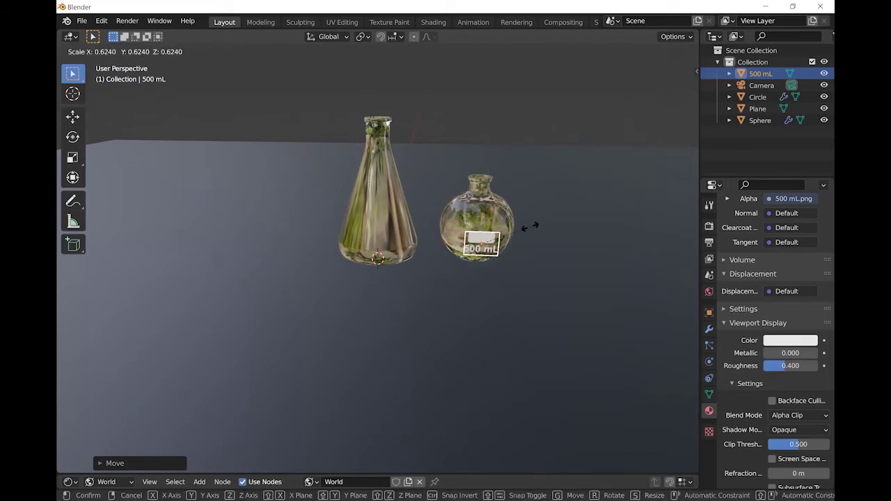
pyautogui.click(530, 231)
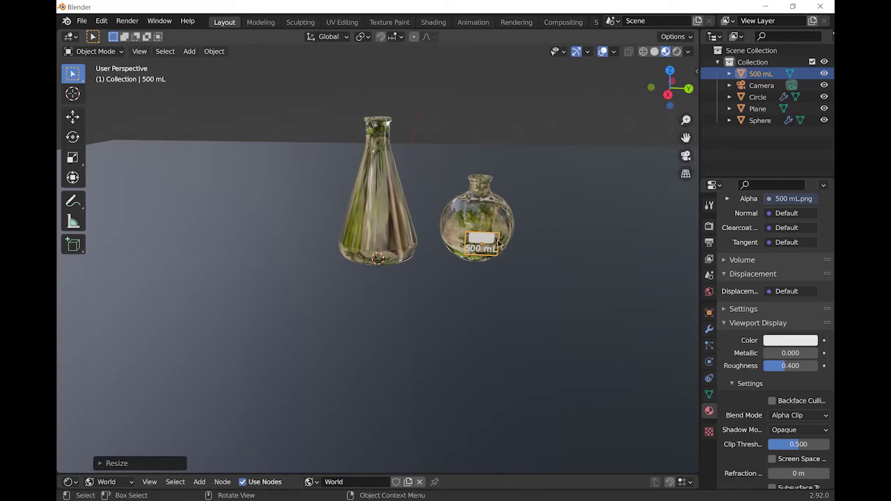
pyautogui.moveTo(526, 244); pyautogui.dragTo(531, 248, button='middle')
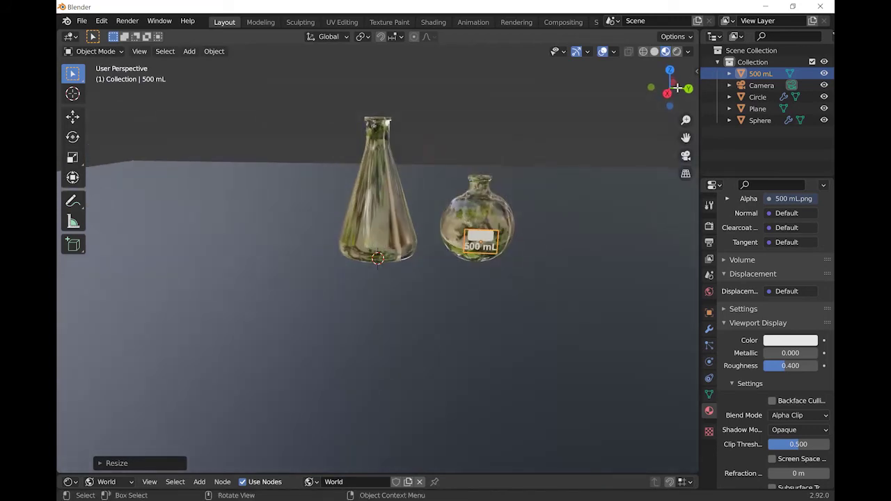
pyautogui.click(688, 89)
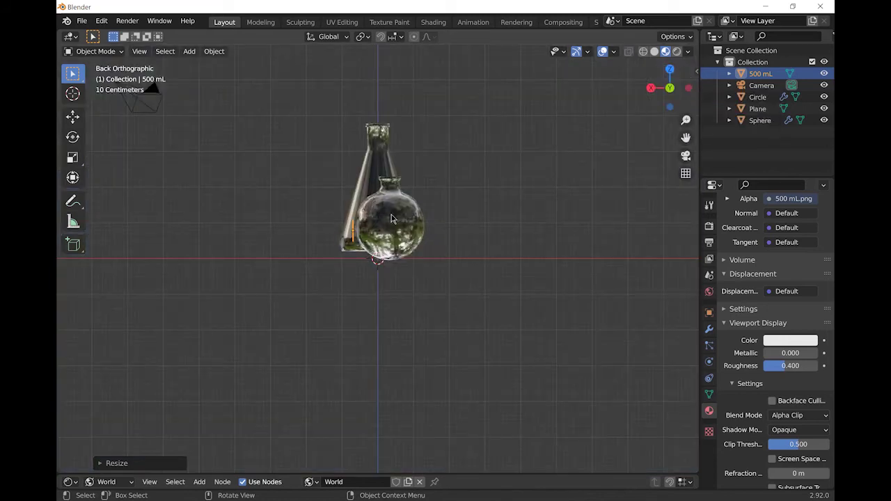
pyautogui.press('g')
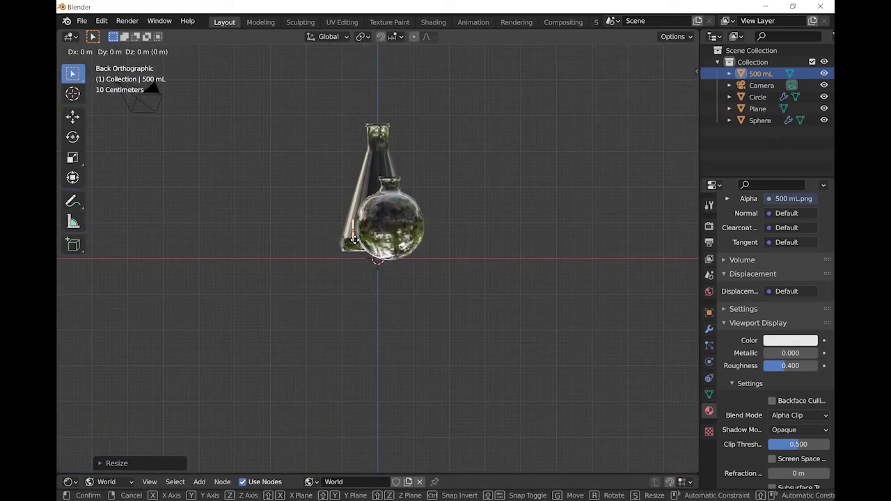
pyautogui.click(353, 240)
pyautogui.press('r')
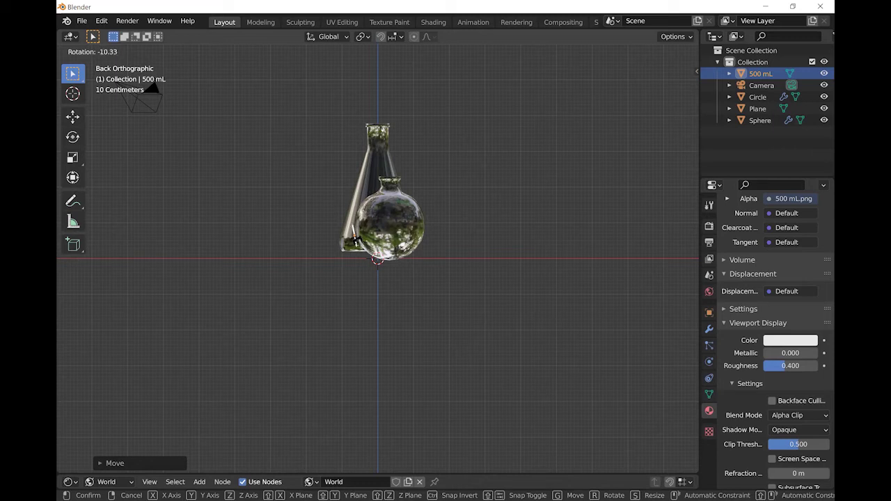
pyautogui.click(369, 245)
pyautogui.moveTo(483, 215); pyautogui.dragTo(592, 235, button='middle')
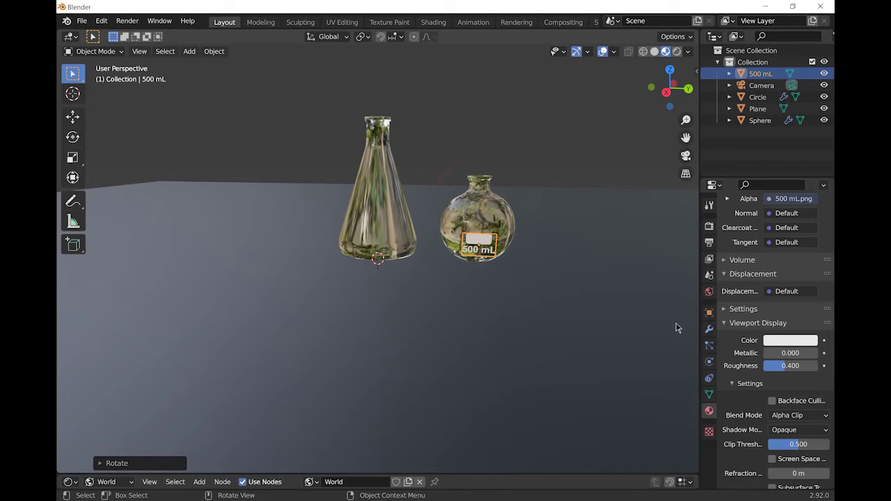
# Add a Simple Subdivision Surface with viewport and render levels 4 to the label and apply it.
pyautogui.click(709, 329)
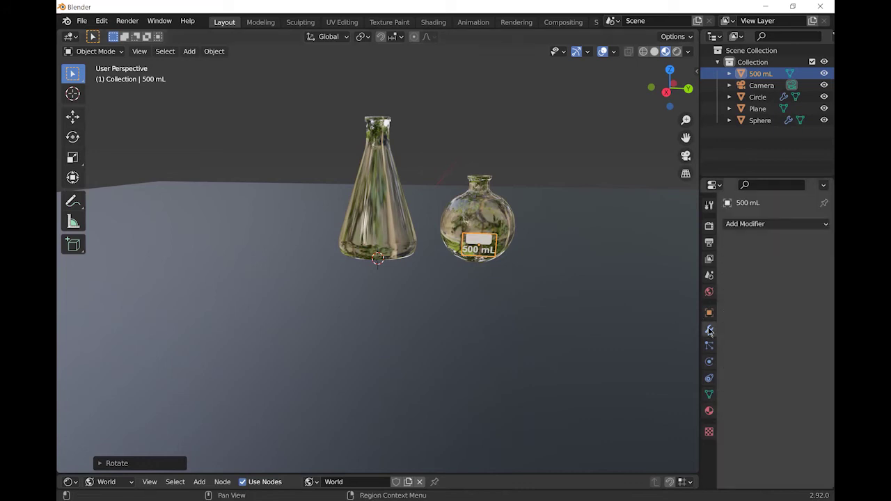
pyautogui.click(780, 224)
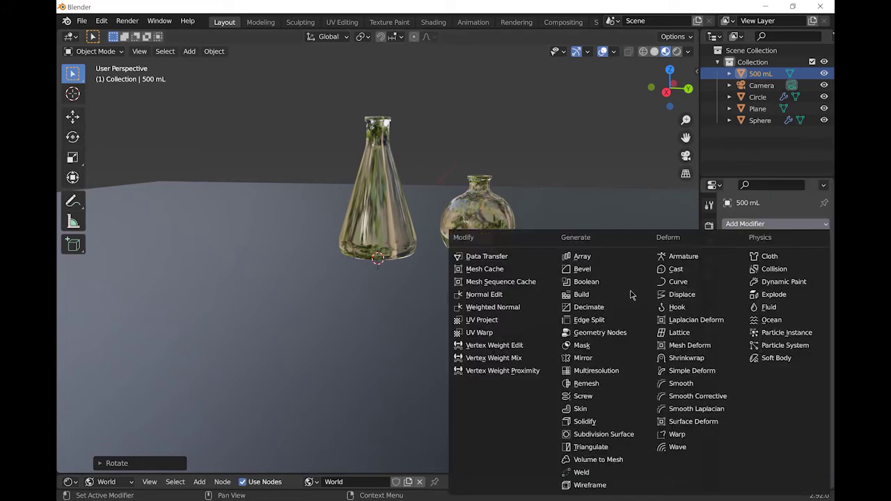
pyautogui.click(607, 435)
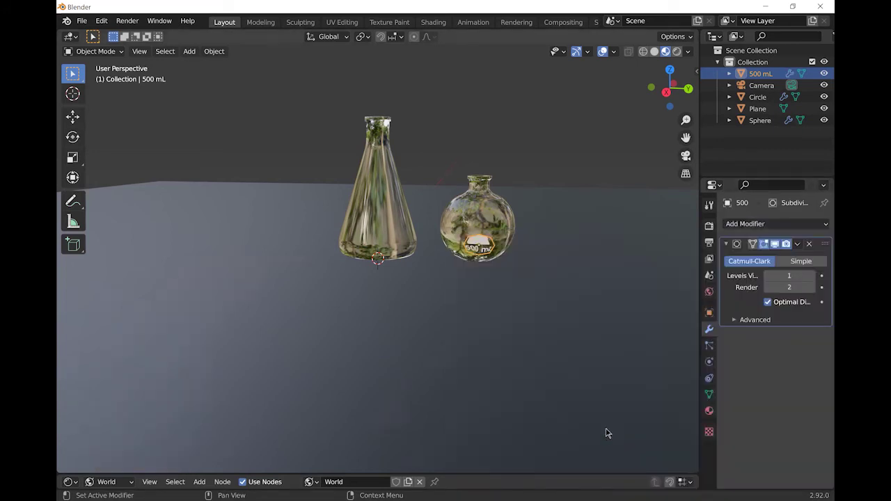
pyautogui.click(811, 264)
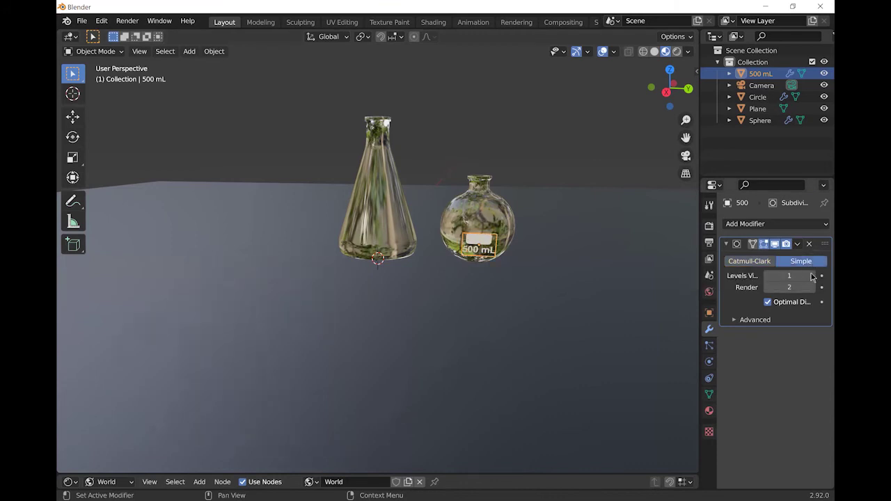
pyautogui.click(811, 276)
pyautogui.click(811, 277)
pyautogui.click(811, 277)
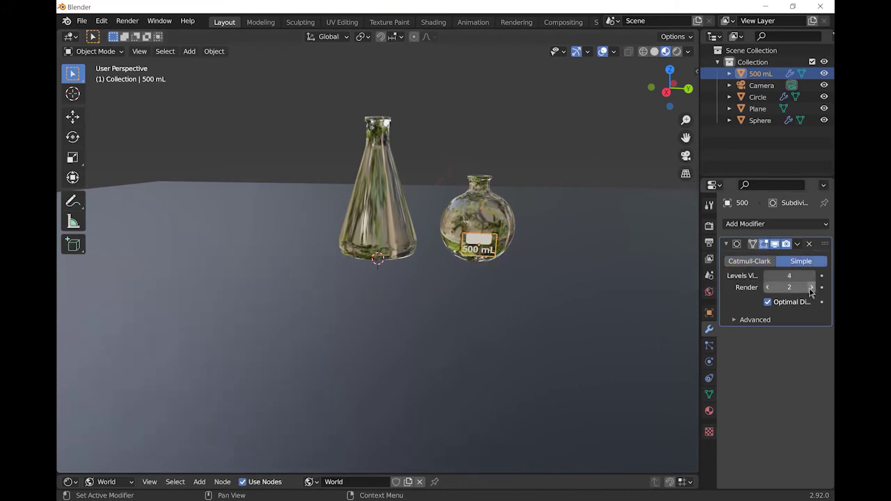
pyautogui.click(810, 288)
pyautogui.click(810, 288)
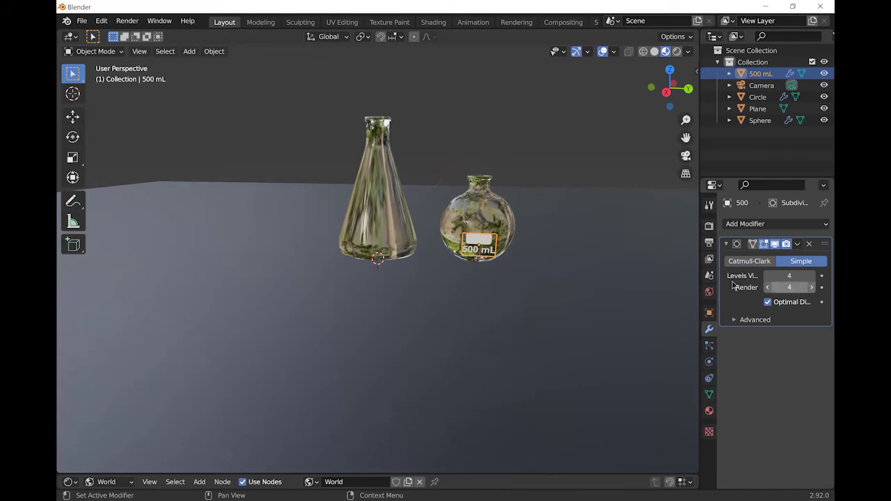
pyautogui.click(798, 244)
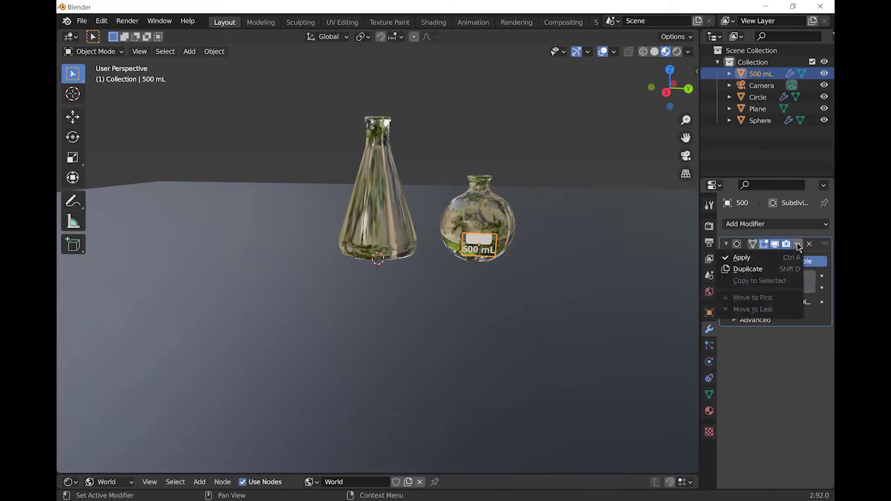
pyautogui.click(767, 259)
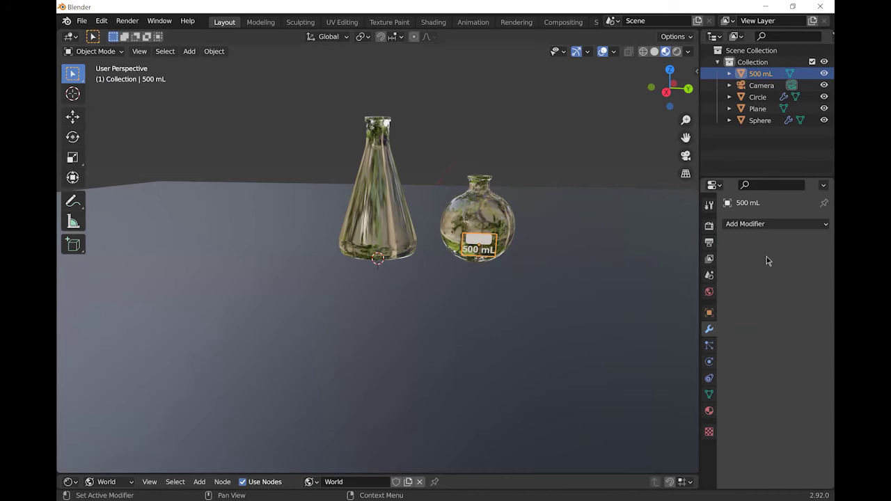
# Shrinkwrap the label onto Sphere with 0.01 m offset, then rescale it and deselect.
pyautogui.click(803, 226)
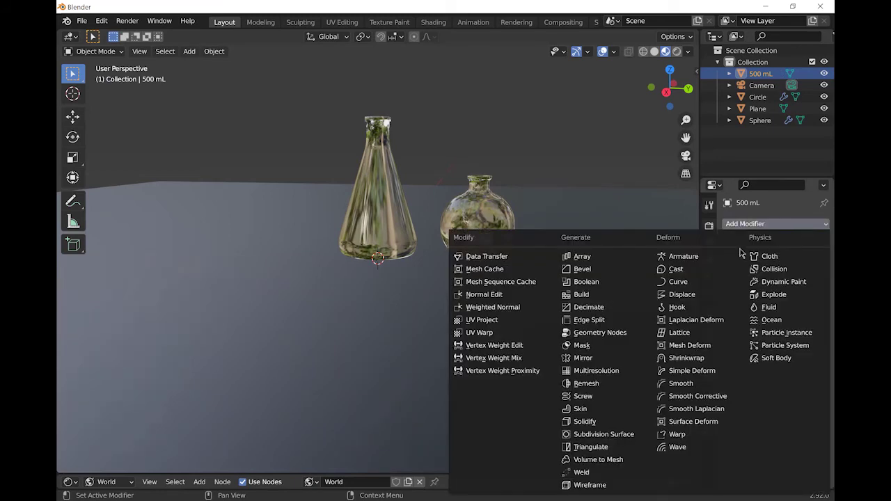
pyautogui.click(705, 360)
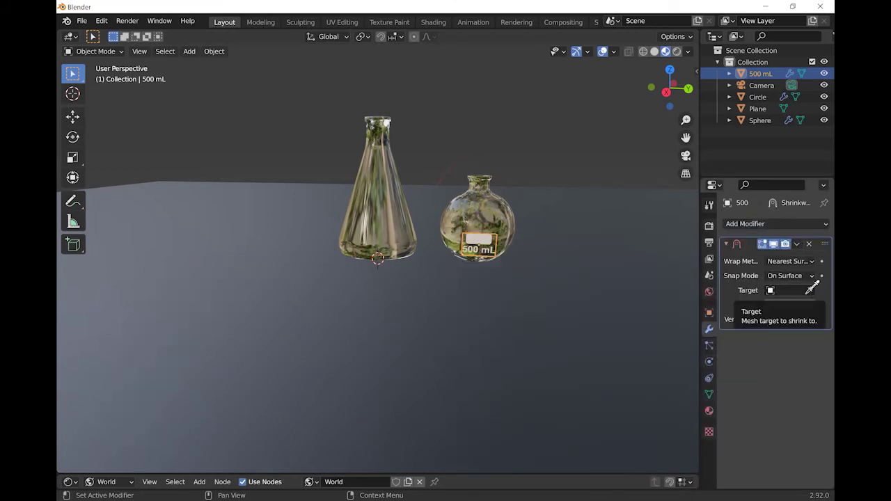
pyautogui.click(809, 291)
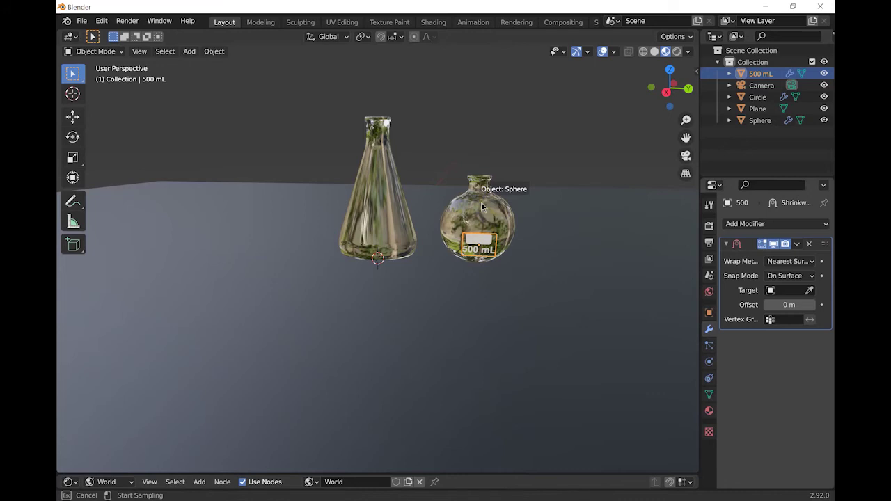
pyautogui.click(483, 206)
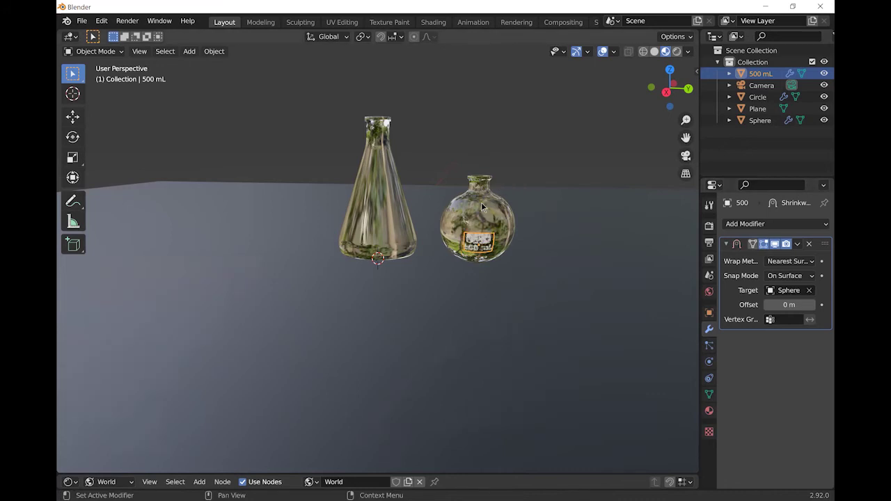
pyautogui.click(812, 305)
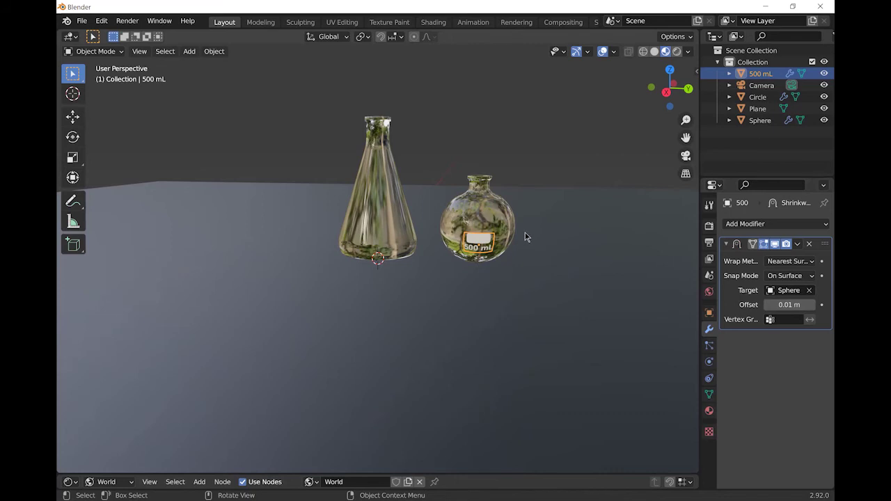
pyautogui.press('s')
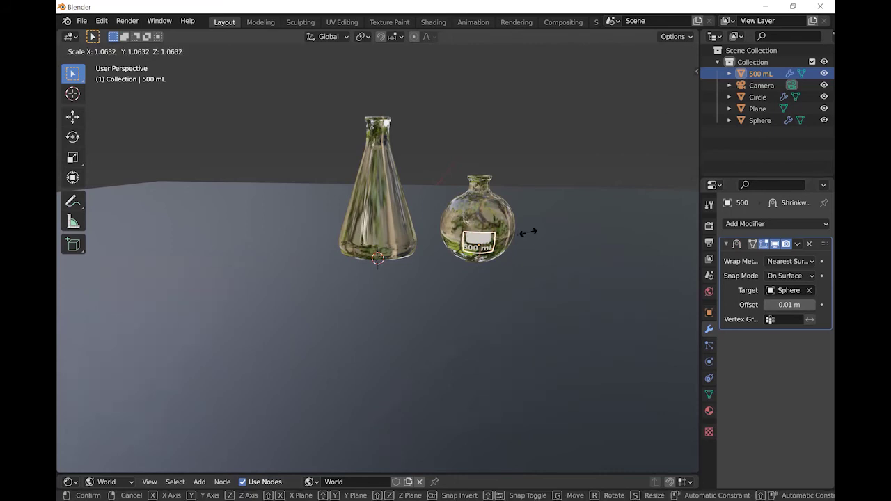
pyautogui.click(521, 237)
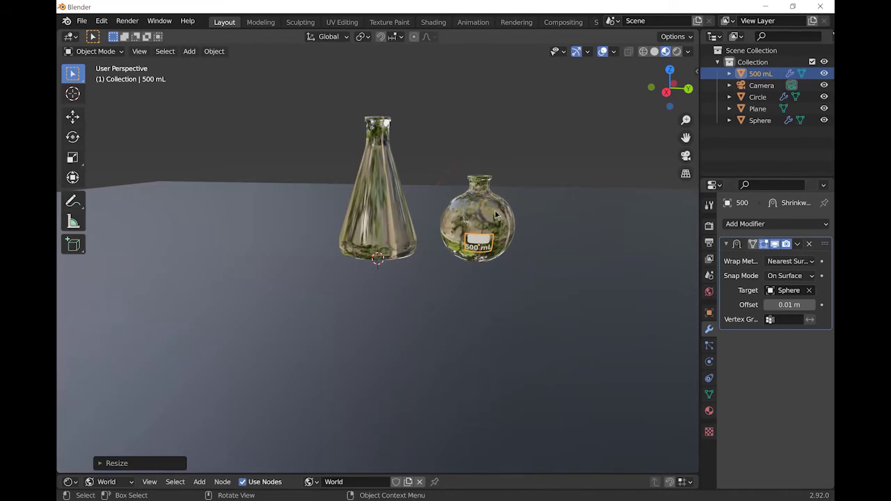
pyautogui.click(525, 166)
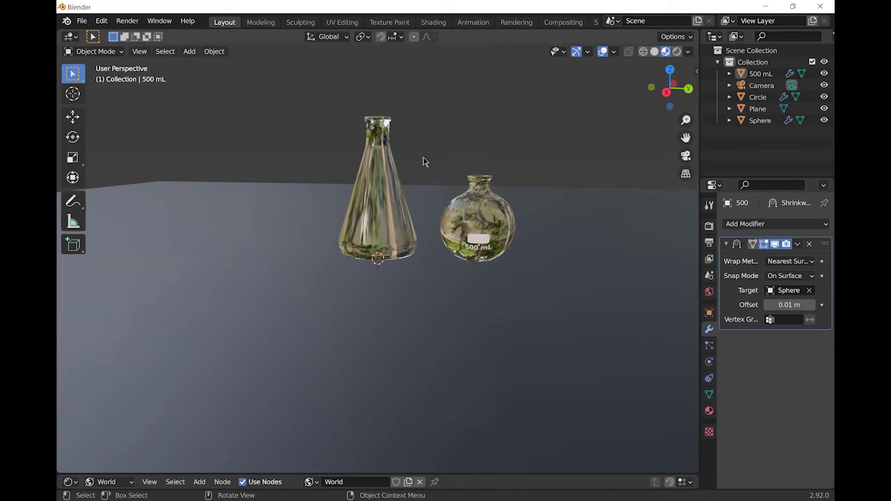
# Start an Images as Planes import and select Conical flask.png in the Pictures folder.
pyautogui.hotkey('shift', 'a')
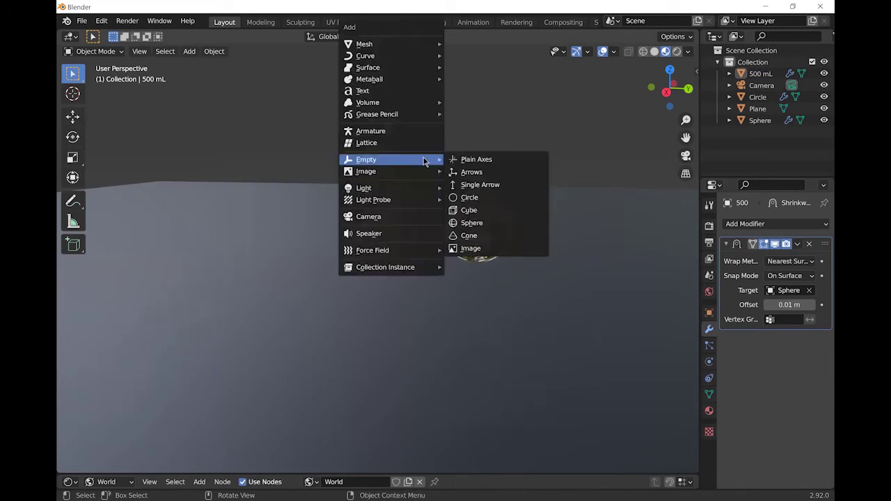
pyautogui.moveTo(408, 173)
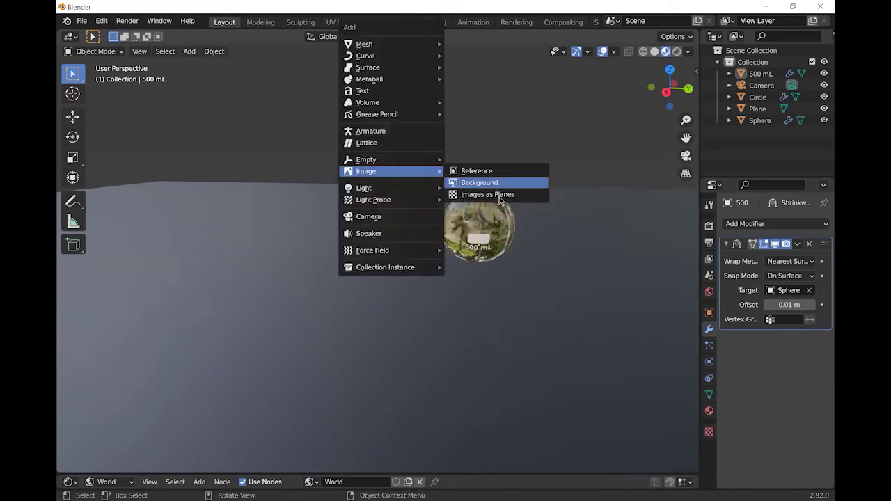
pyautogui.click(499, 199)
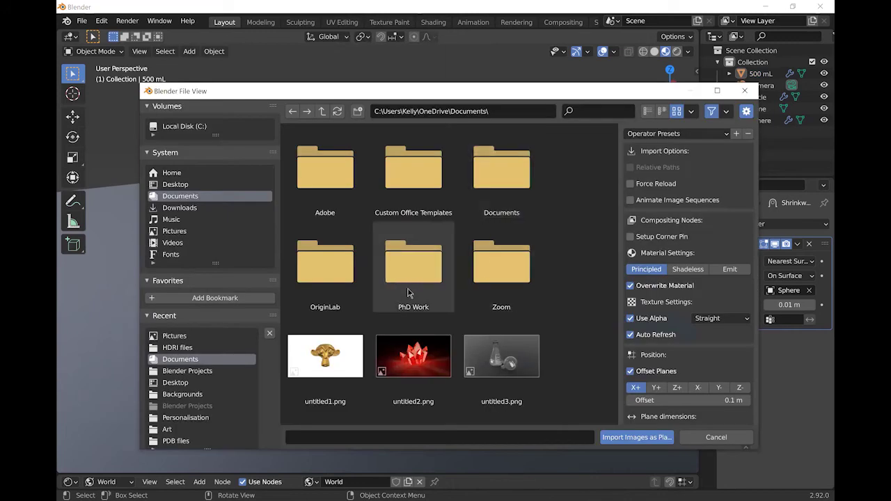
pyautogui.click(182, 234)
pyautogui.scroll(-6, 402, 279)
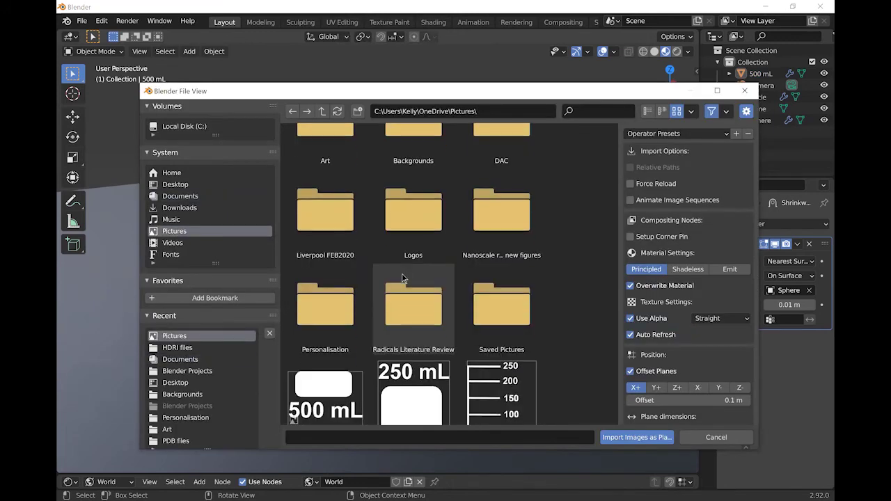
pyautogui.scroll(-3, 403, 278)
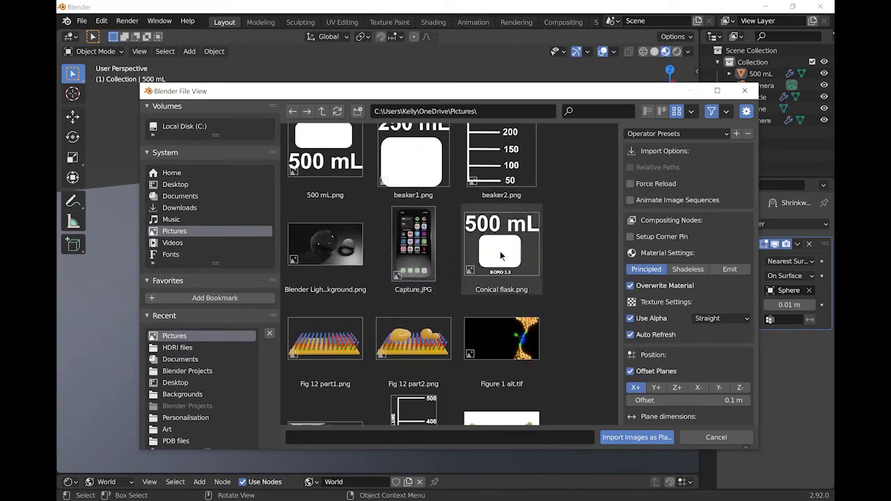
pyautogui.click(500, 250)
# Import the Conical flask image and, in top view, place and turn it at the flask's edge.
pyautogui.doubleClick(492, 255)
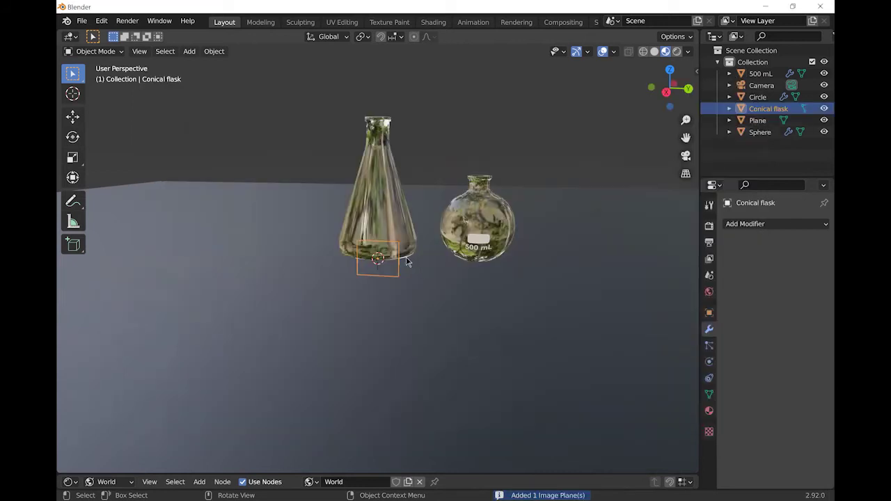
pyautogui.press('KP_7')
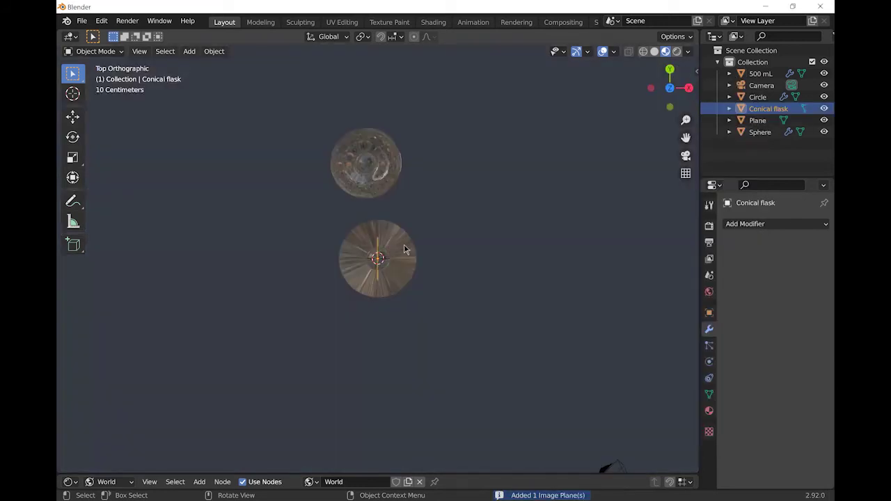
pyautogui.press('g')
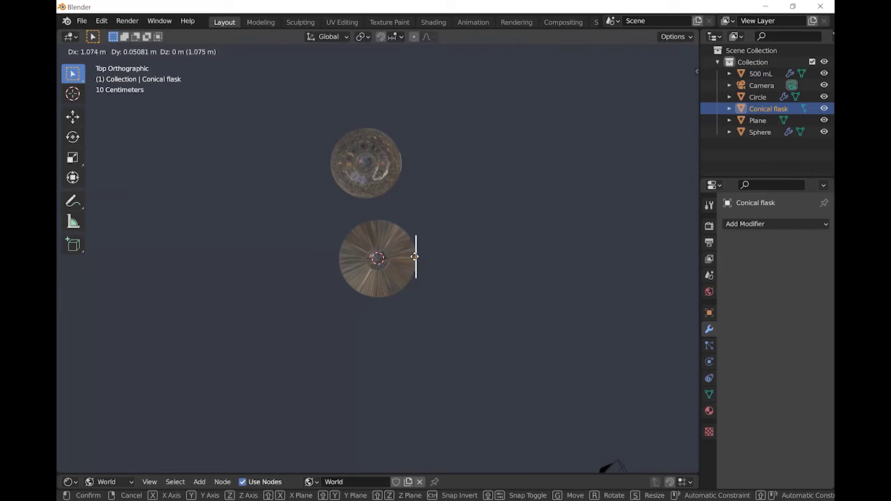
pyautogui.click(417, 271)
pyautogui.press('r')
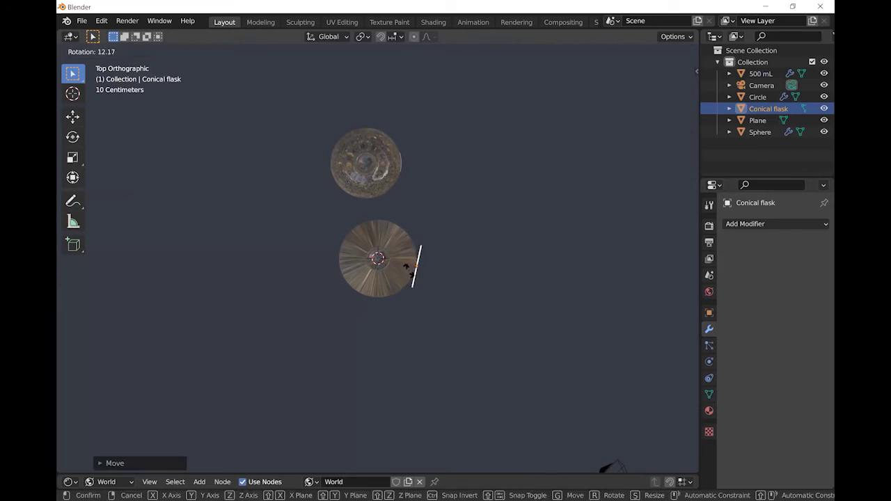
pyautogui.click(408, 276)
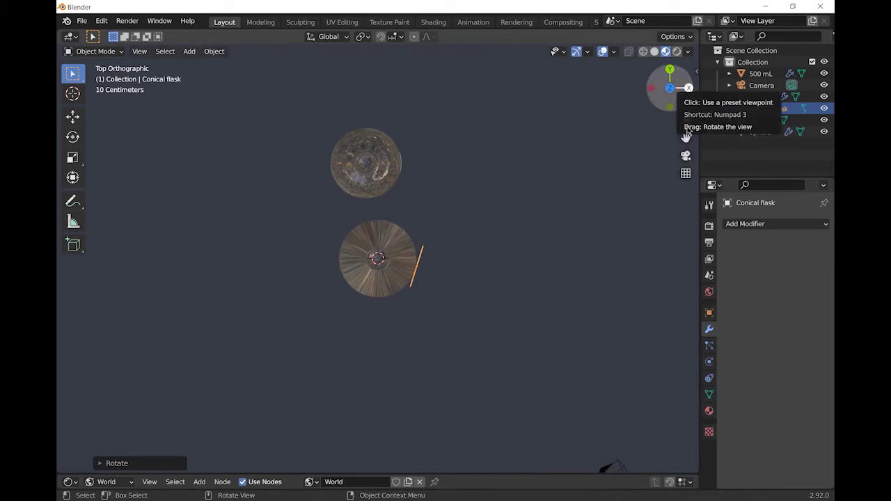
pyautogui.moveTo(674, 106); pyautogui.dragTo(672, 115)
# Rotate the label around Z, raise it onto the flask body and shrink it to about 0.65.
pyautogui.press('r')
pyautogui.press('z')
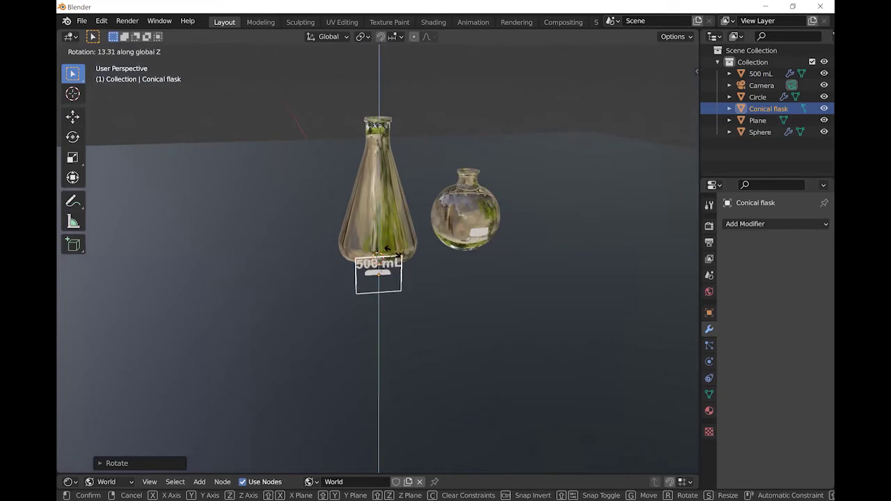
pyautogui.click(400, 236)
pyautogui.press('g')
pyautogui.press('z')
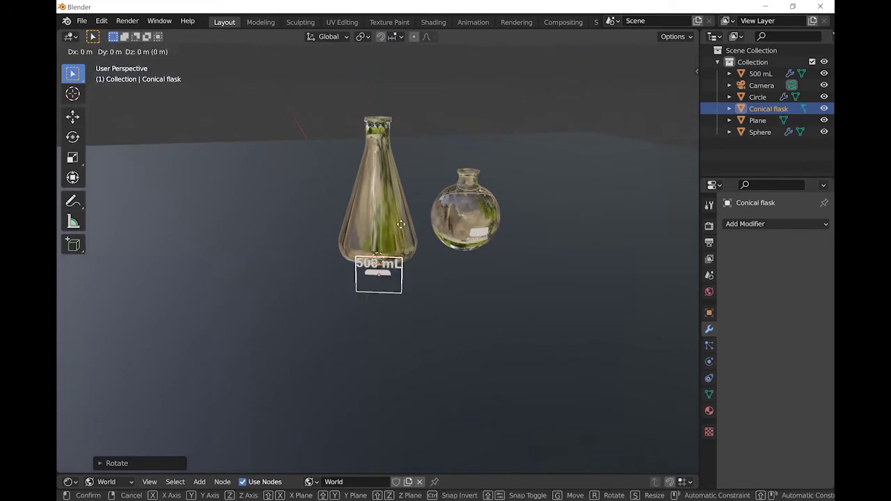
pyautogui.click(402, 178)
pyautogui.press('s')
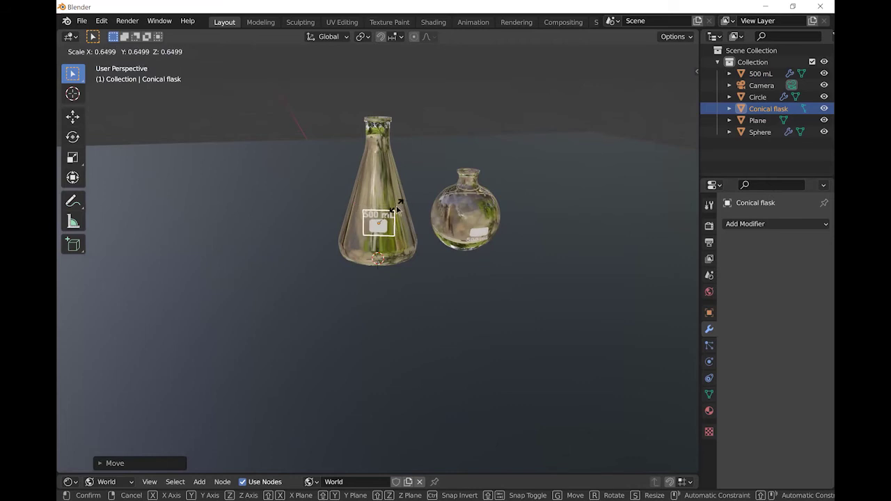
pyautogui.click(416, 264)
# Fine-tune the label's position so it rests on the conical flask's front.
pyautogui.moveTo(416, 265); pyautogui.dragTo(546, 252, button='middle')
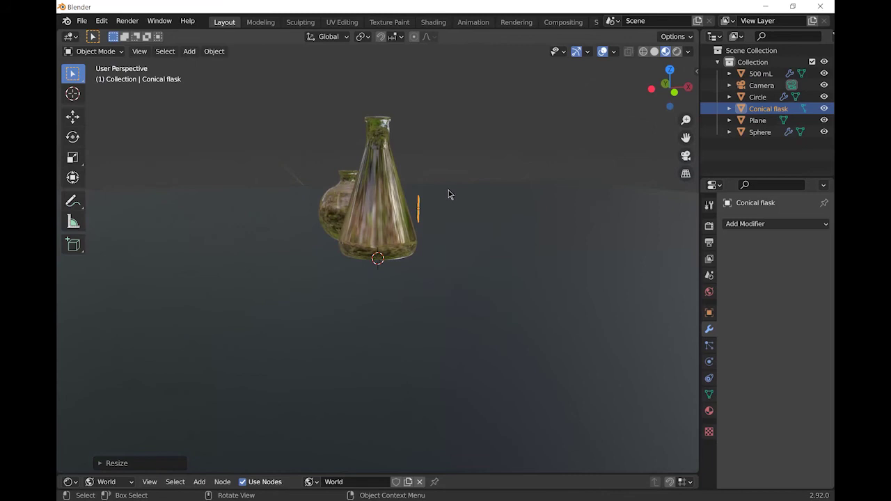
pyautogui.press('r')
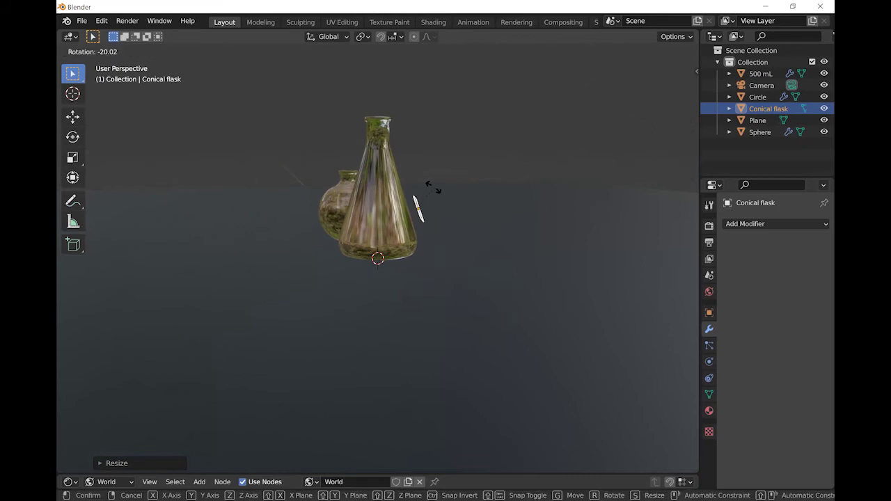
pyautogui.press('g')
pyautogui.click(427, 187)
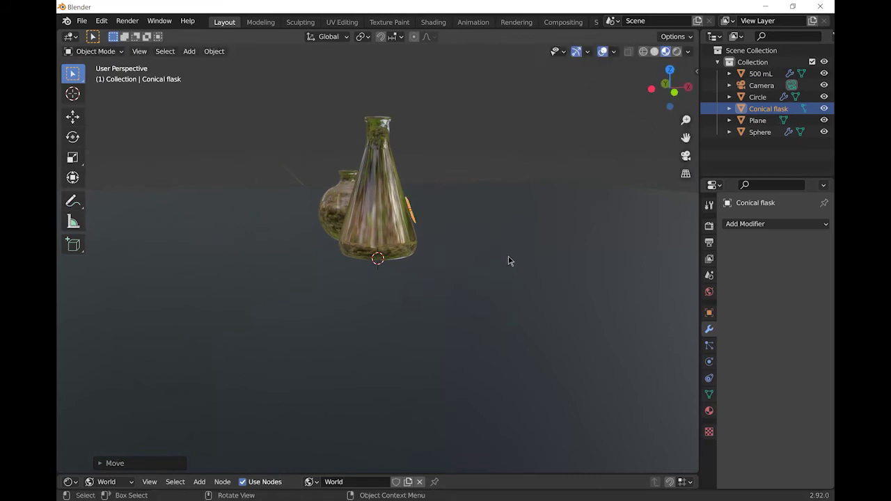
pyautogui.moveTo(509, 259); pyautogui.dragTo(378, 276, button='middle')
pyautogui.press('g')
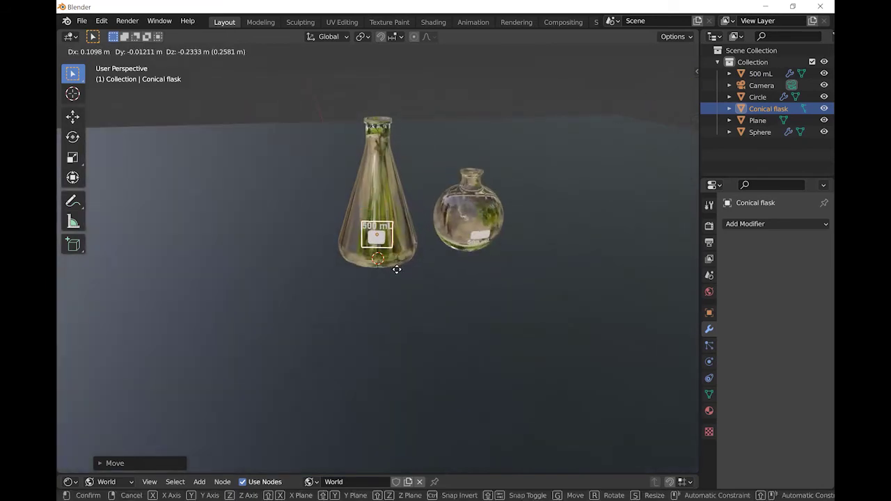
pyautogui.click(396, 270)
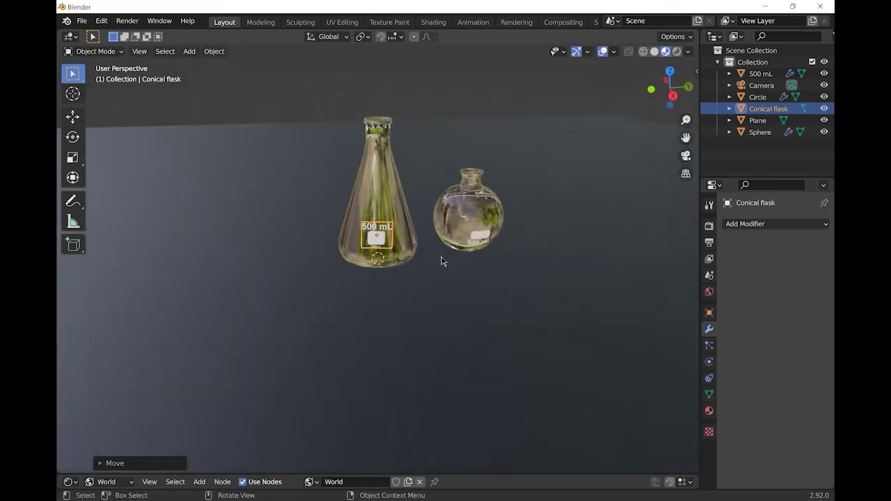
# Add a Simple Subdivision Surface at level 4 to the Conical flask label and apply it.
pyautogui.click(769, 226)
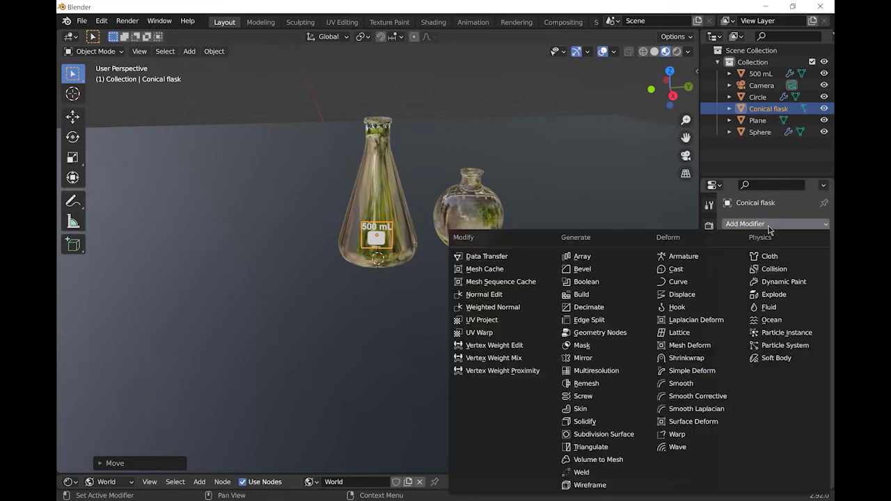
pyautogui.click(614, 434)
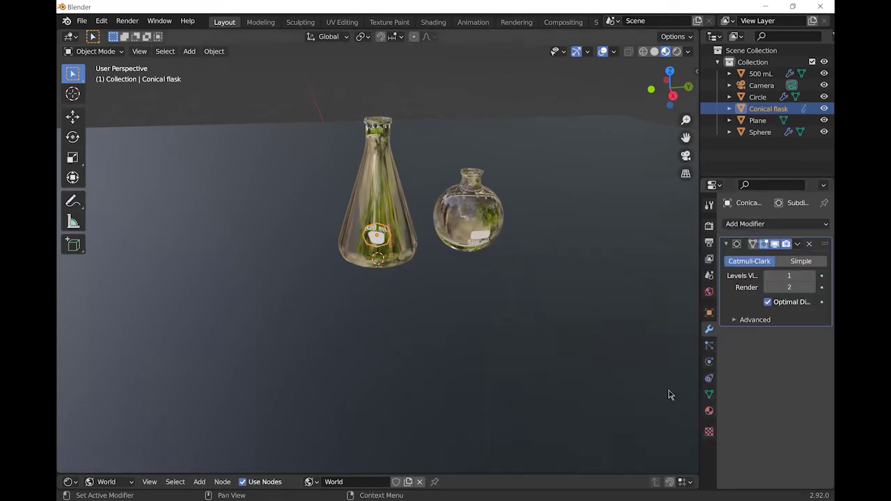
pyautogui.click(804, 266)
pyautogui.click(811, 276)
pyautogui.click(811, 276)
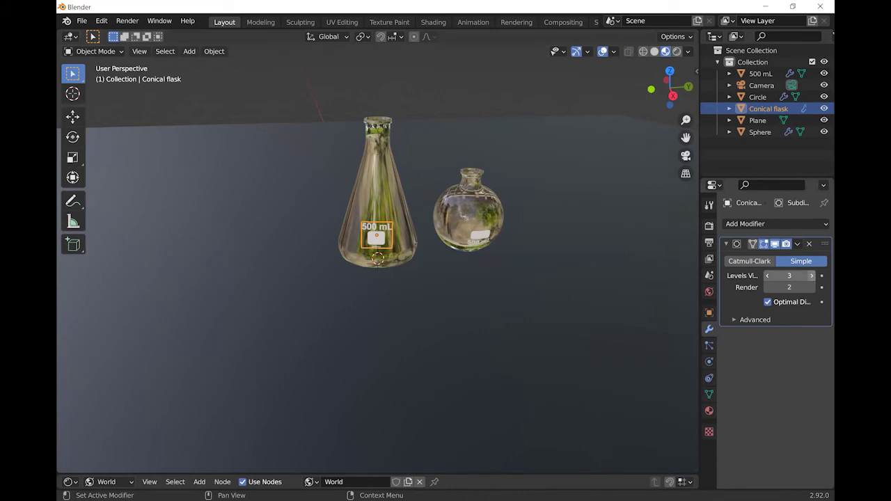
pyautogui.click(811, 276)
pyautogui.click(811, 288)
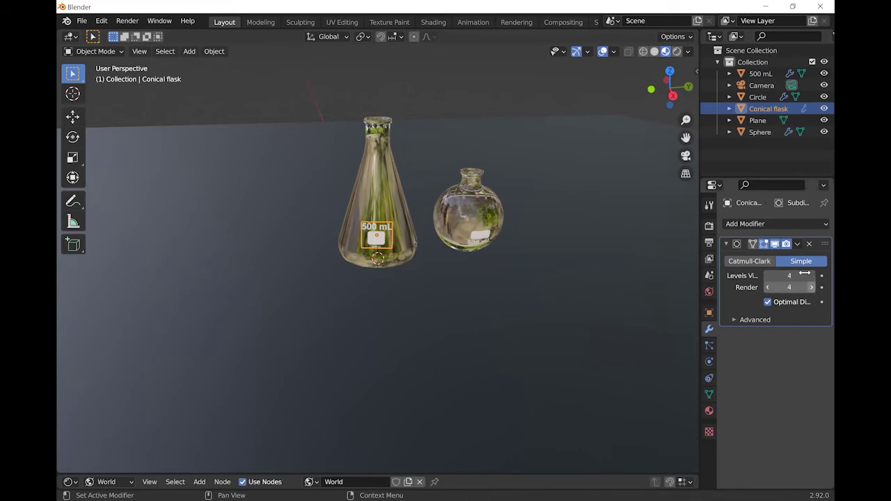
pyautogui.click(797, 244)
pyautogui.click(776, 259)
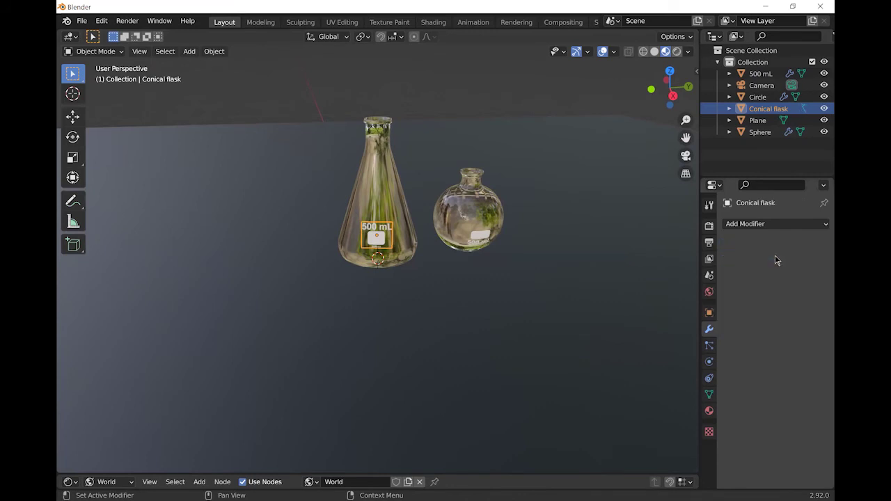
pyautogui.click(790, 224)
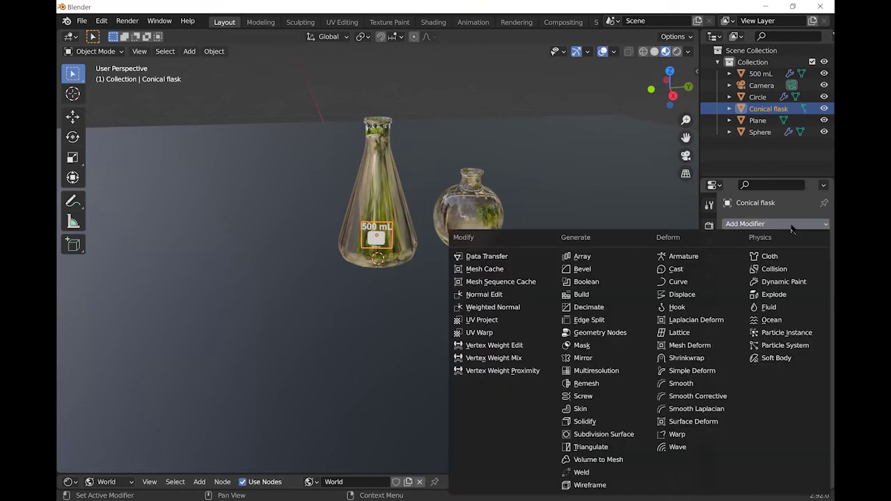
# Shrinkwrap the Conical flask label onto Circle with a 0.01 m offset, then deselect it.
pyautogui.click(688, 358)
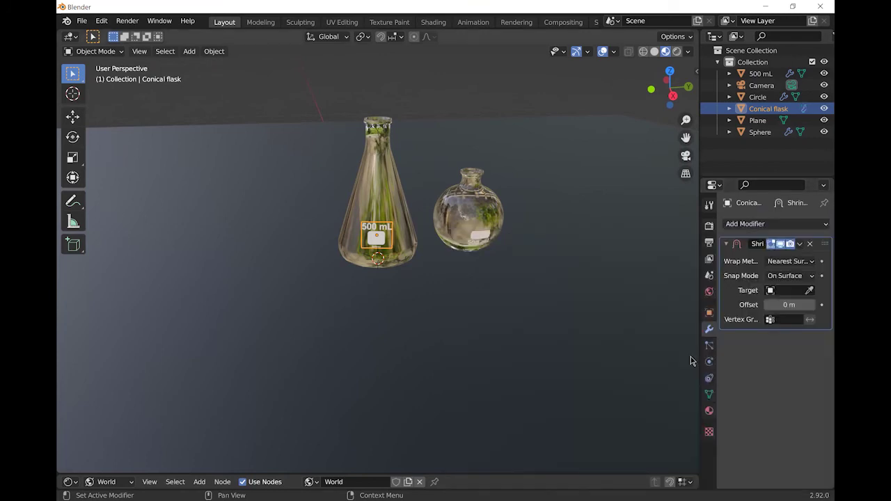
pyautogui.click(809, 291)
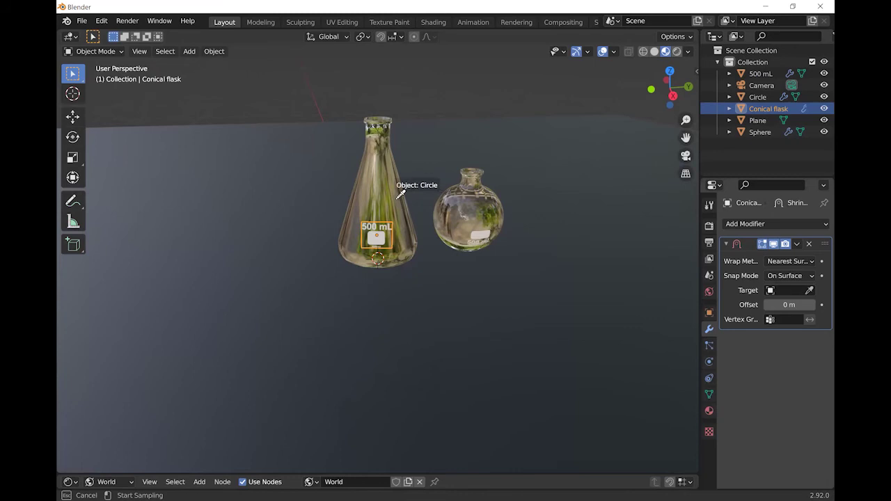
pyautogui.click(394, 194)
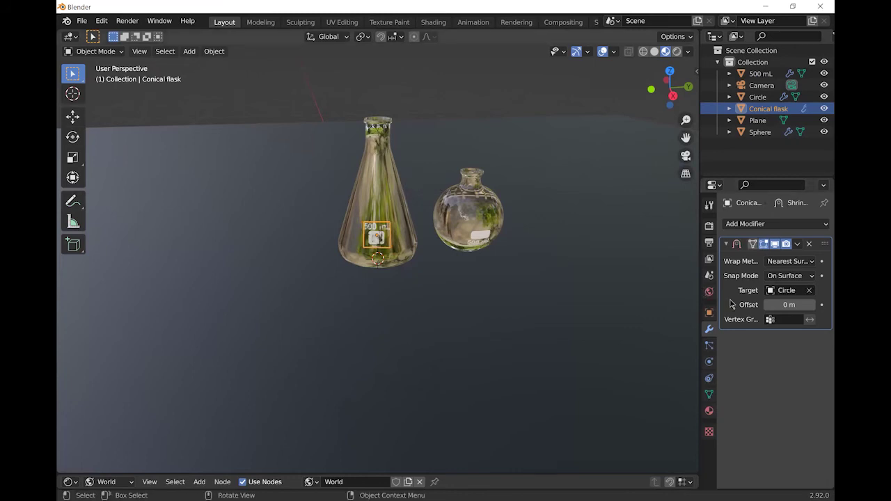
pyautogui.moveTo(801, 306); pyautogui.dragTo(779, 307)
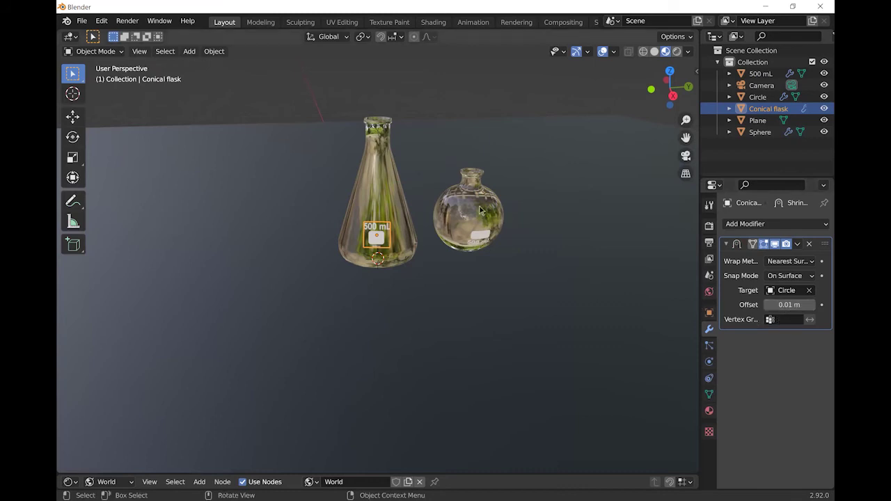
pyautogui.click(514, 207)
pyautogui.moveTo(512, 206); pyautogui.dragTo(489, 206, button='middle')
# Import graduation.png from the Pictures folder as an image plane via Images as Planes.
pyautogui.hotkey('shift', 'a')
pyautogui.moveTo(427, 188)
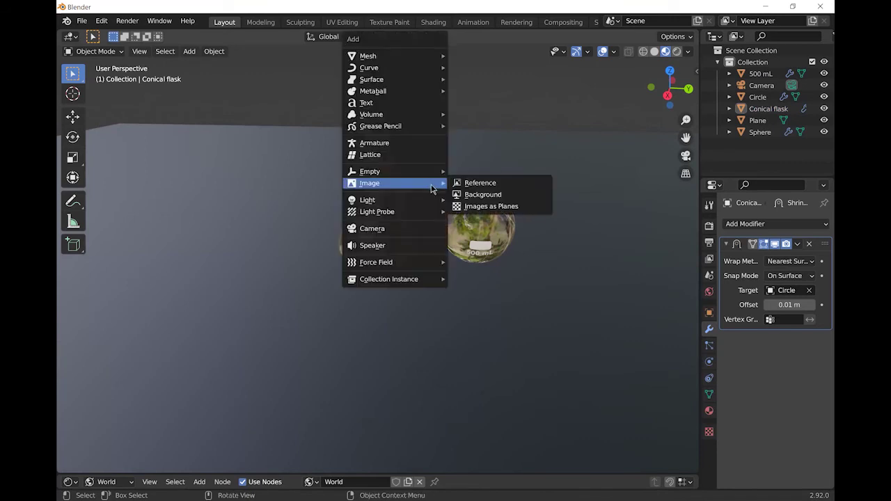
pyautogui.moveTo(432, 173)
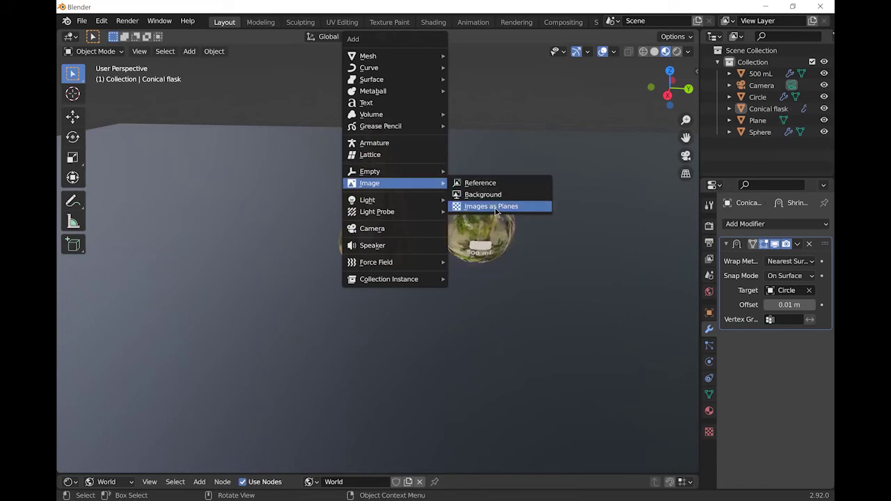
pyautogui.click(496, 207)
pyautogui.click(185, 232)
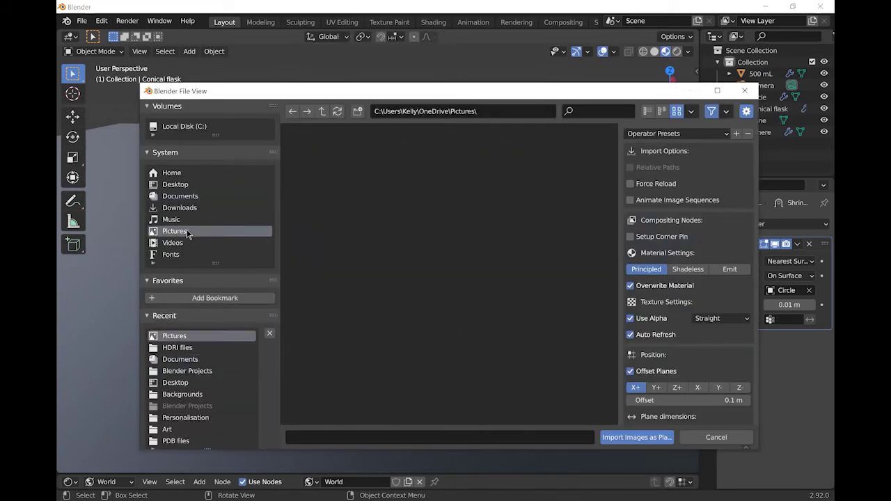
pyautogui.scroll(-8, 479, 309)
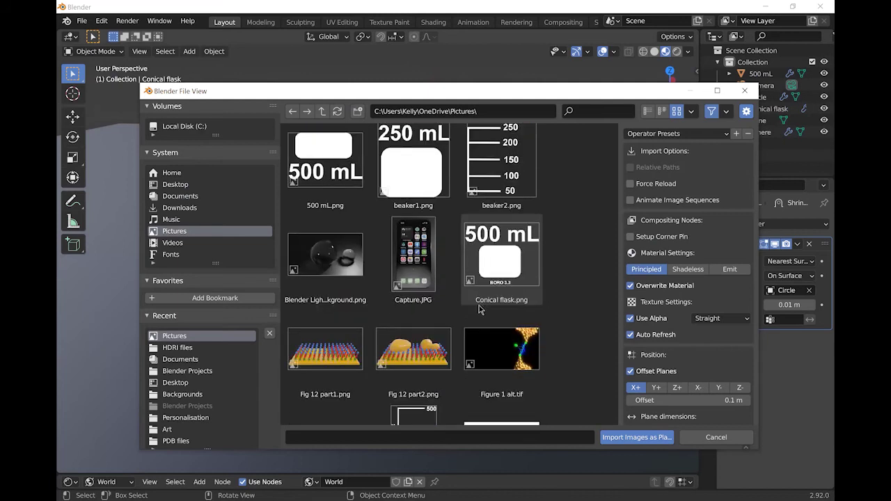
pyautogui.scroll(-4, 479, 309)
pyautogui.doubleClick(418, 332)
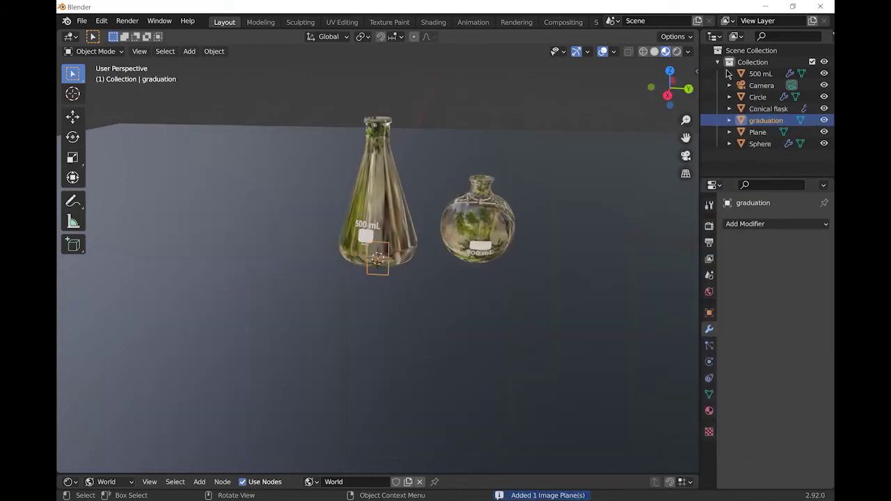
# In top view, move and rotate the graduation plane beside the conical flask, facing outward.
pyautogui.press('KP_7')
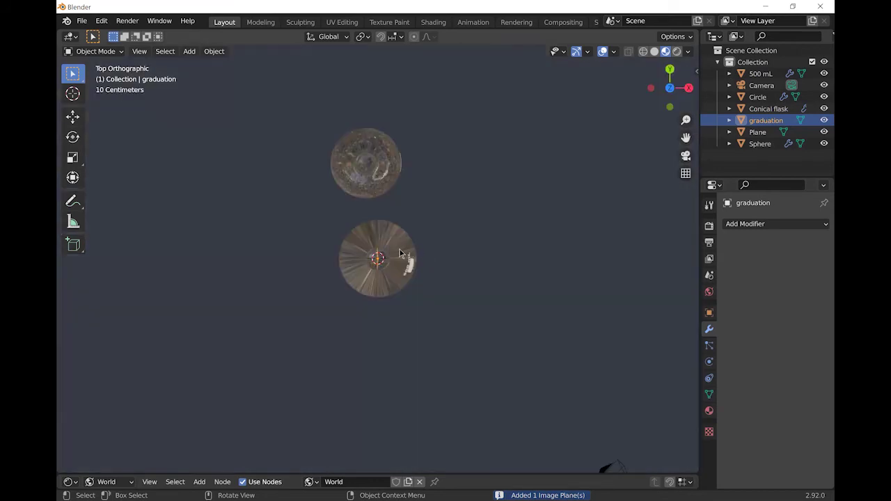
pyautogui.press('g')
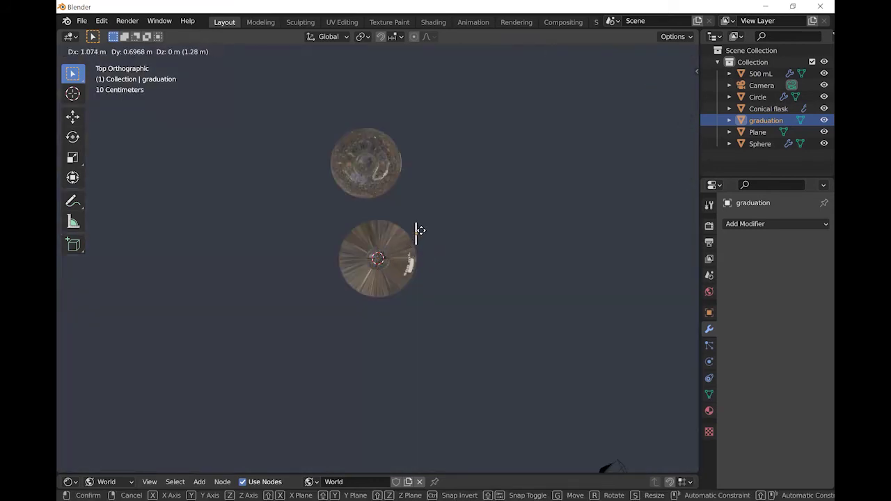
pyautogui.click(421, 235)
pyautogui.press('r')
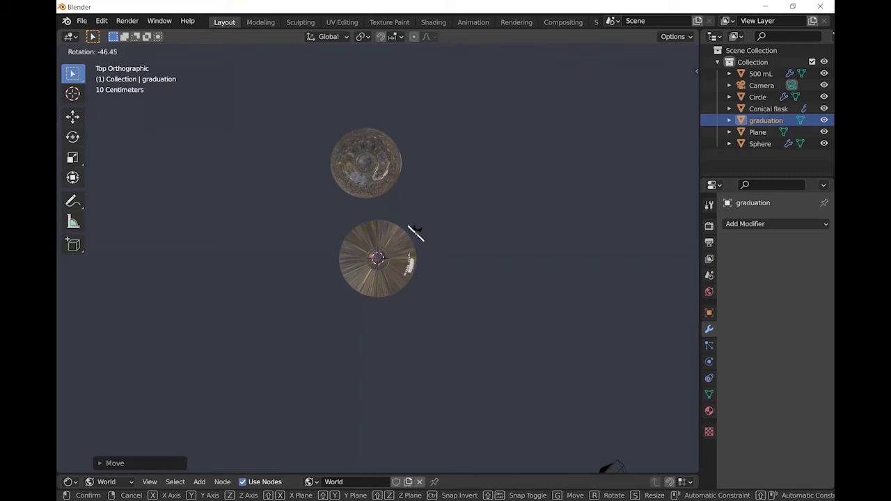
pyautogui.click(416, 233)
pyautogui.press('g')
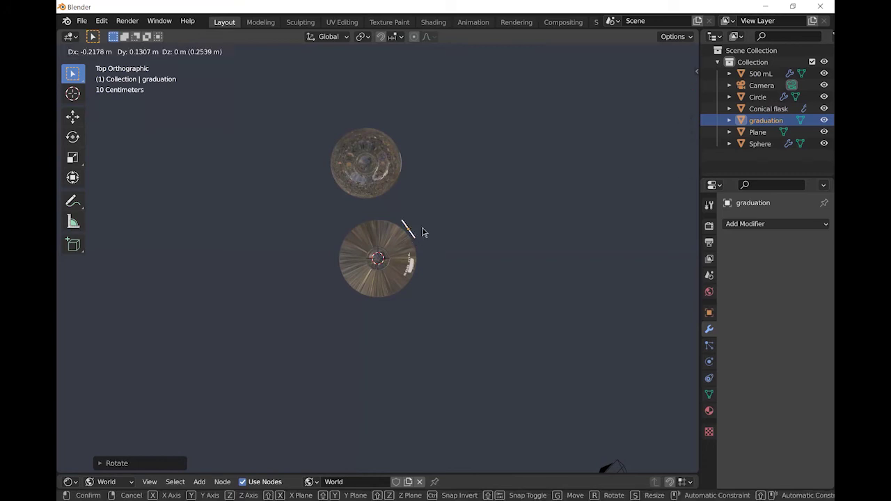
pyautogui.click(423, 232)
pyautogui.moveTo(483, 188); pyautogui.dragTo(392, 219, button='middle')
# Raise the graduation plane along Z and rescale it.
pyautogui.press('g')
pyautogui.press('z')
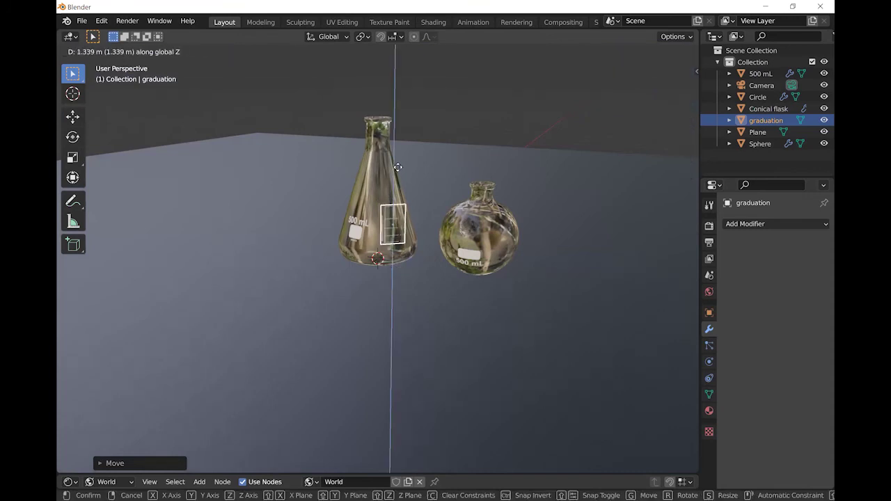
pyautogui.click(397, 167)
pyautogui.press('s')
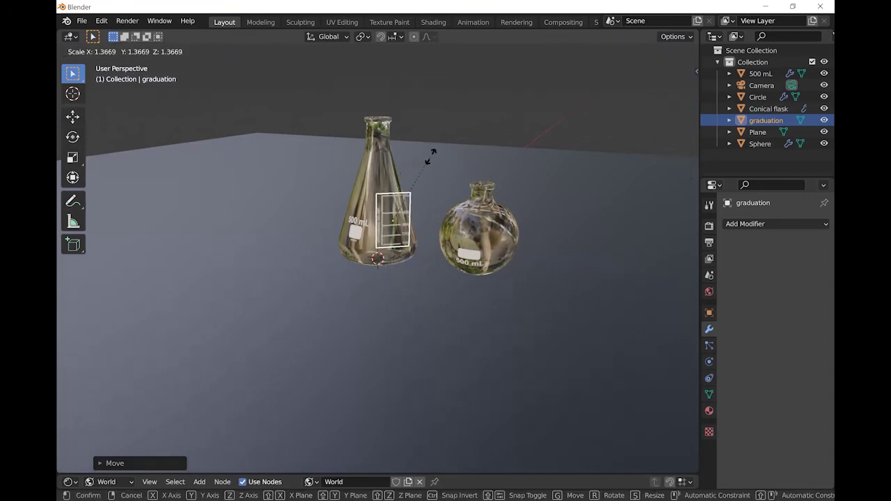
pyautogui.click(428, 199)
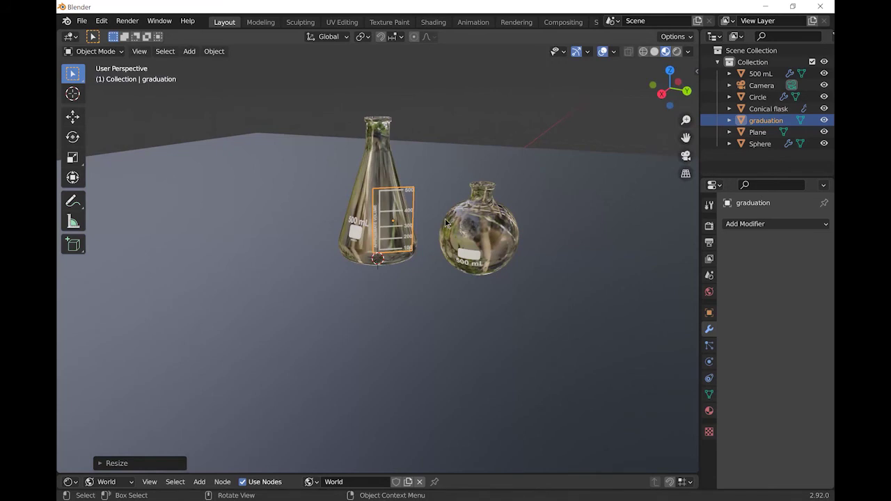
# Tilt the graduation plane to match the flask wall and nudge it into final position.
pyautogui.moveTo(447, 222); pyautogui.dragTo(539, 218, button='middle')
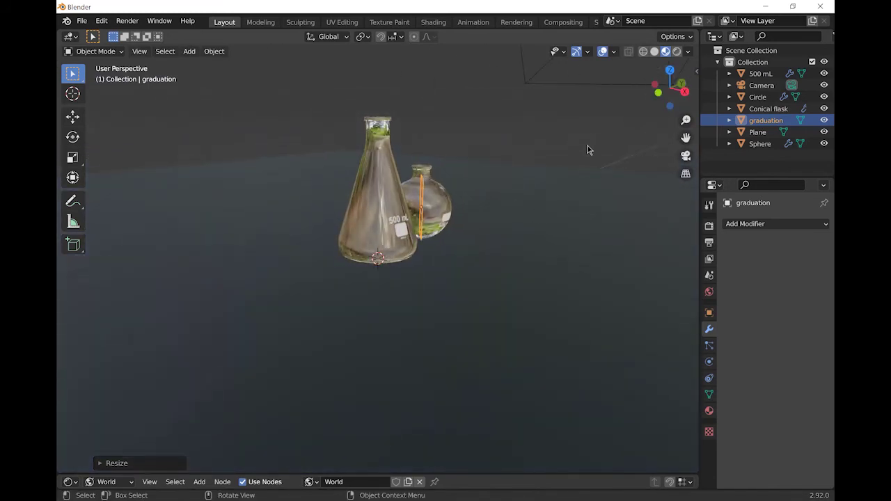
pyautogui.moveTo(576, 147); pyautogui.dragTo(567, 153, button='middle')
pyautogui.press('r')
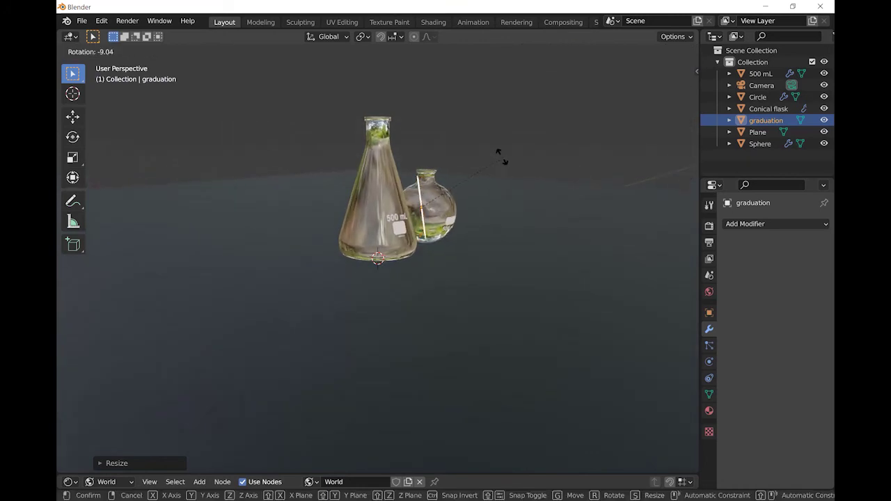
pyautogui.click(495, 149)
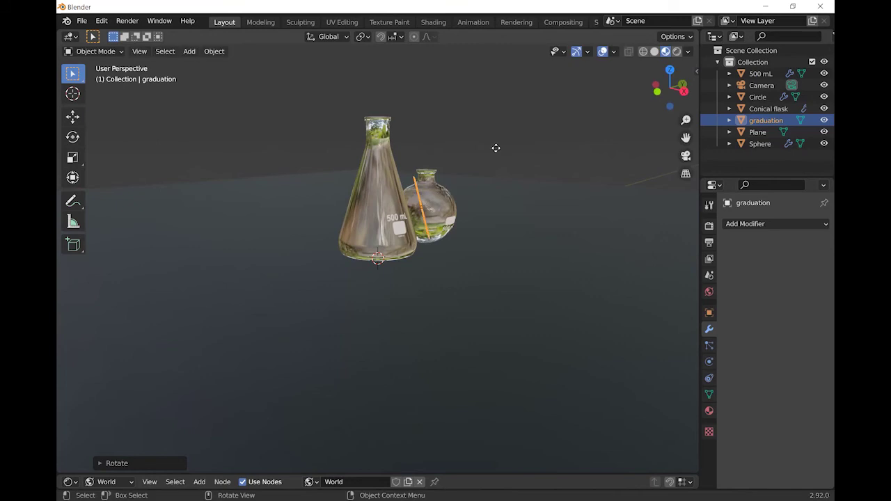
pyautogui.press('g')
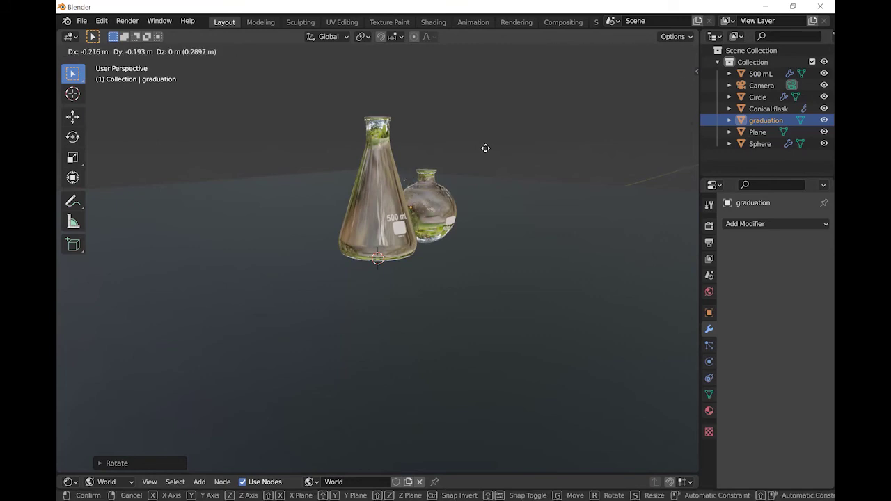
pyautogui.click(506, 174)
pyautogui.moveTo(503, 193); pyautogui.dragTo(410, 201, button='middle')
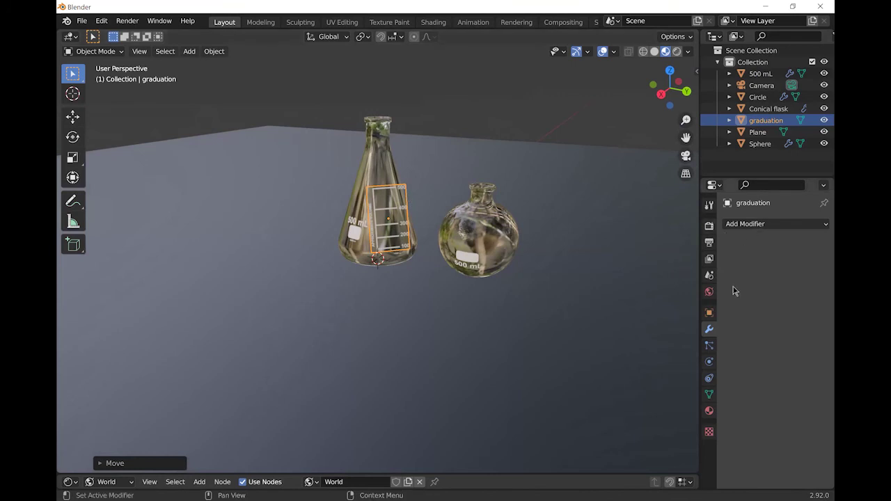
# Add a Simple Subdivision Surface to the graduation plane, raise its levels and apply it.
pyautogui.click(784, 224)
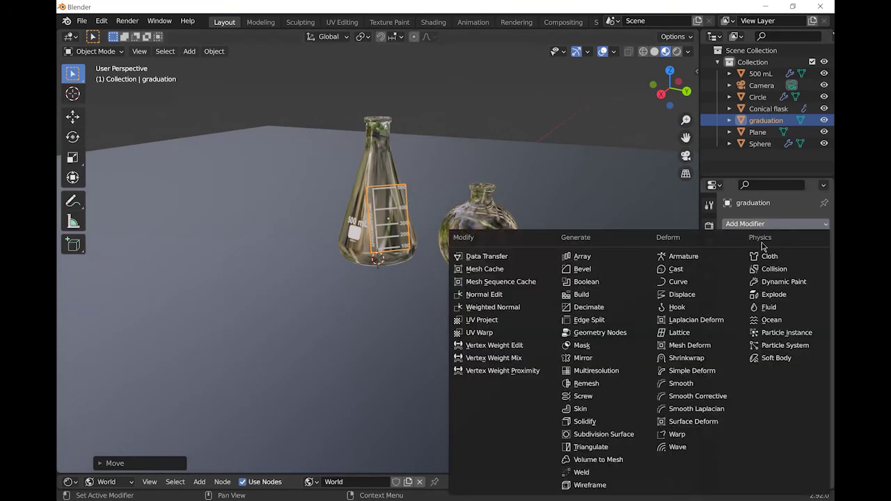
pyautogui.click(625, 433)
pyautogui.click(808, 262)
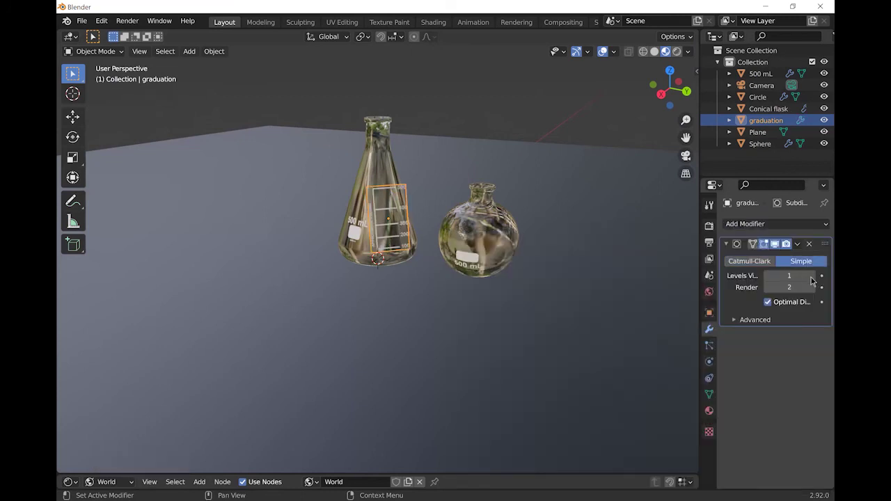
pyautogui.click(813, 276)
pyautogui.click(812, 287)
pyautogui.click(811, 287)
pyautogui.click(811, 286)
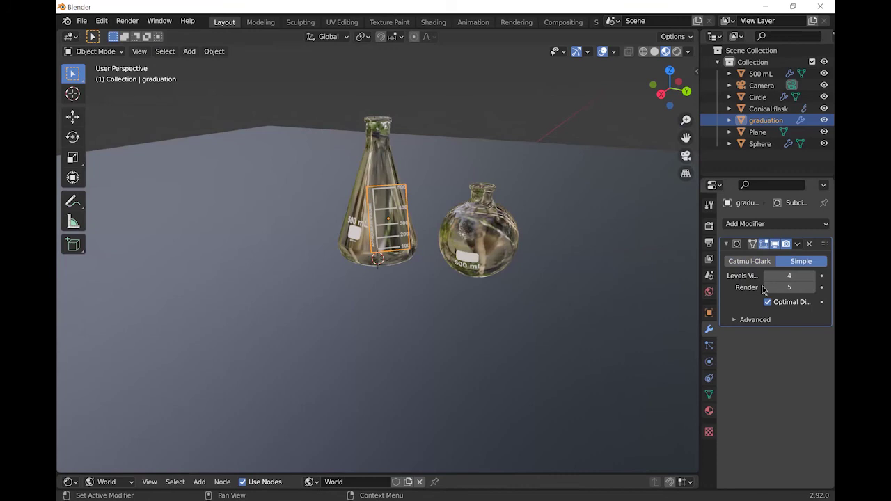
pyautogui.click(797, 244)
pyautogui.click(742, 258)
# Add a Shrinkwrap modifier targeting Circle with a 0.01 m offset.
pyautogui.click(773, 223)
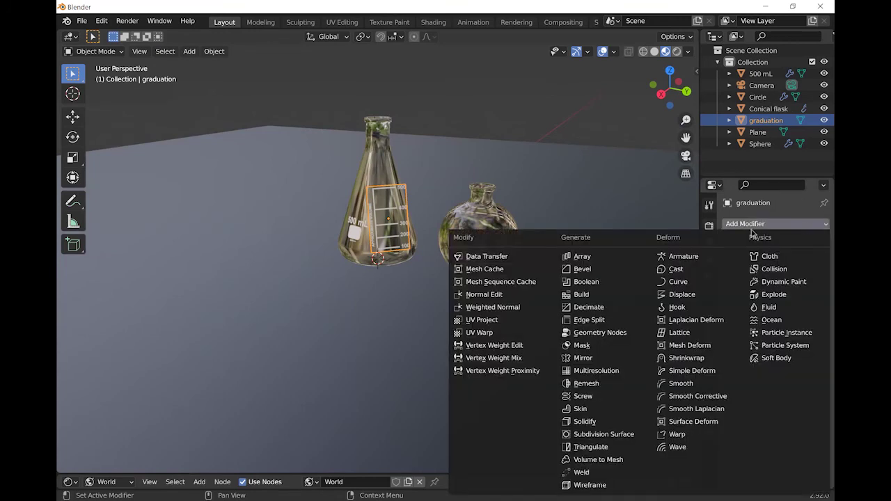
pyautogui.click(705, 359)
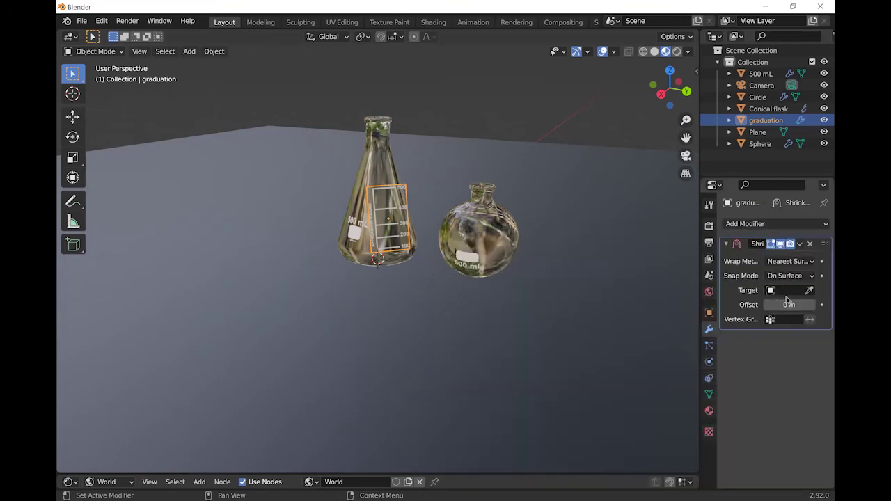
pyautogui.click(811, 289)
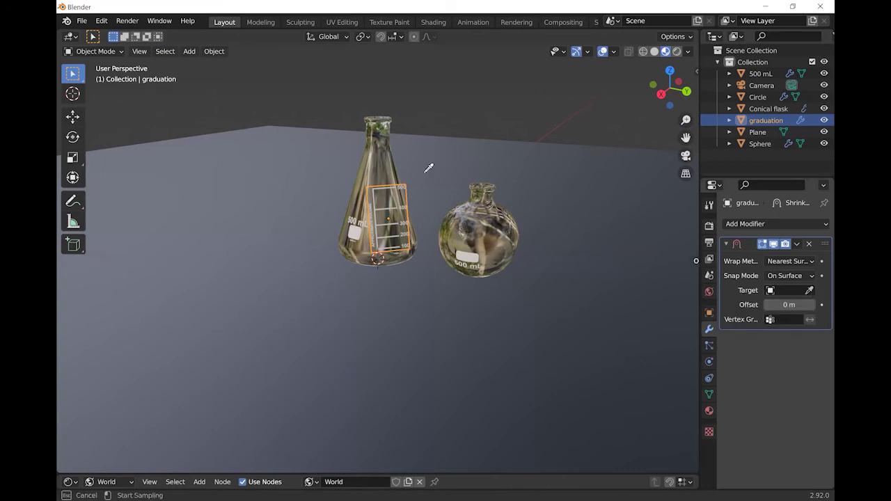
pyautogui.click(379, 152)
pyautogui.click(811, 305)
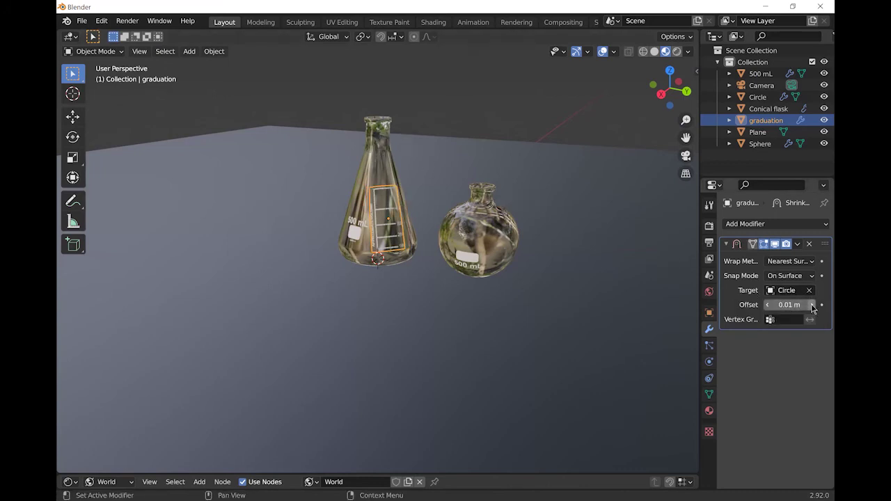
# Check the rendered preview, return to Material Preview, and select the 500 mL label and Sphere.
pyautogui.click(513, 124)
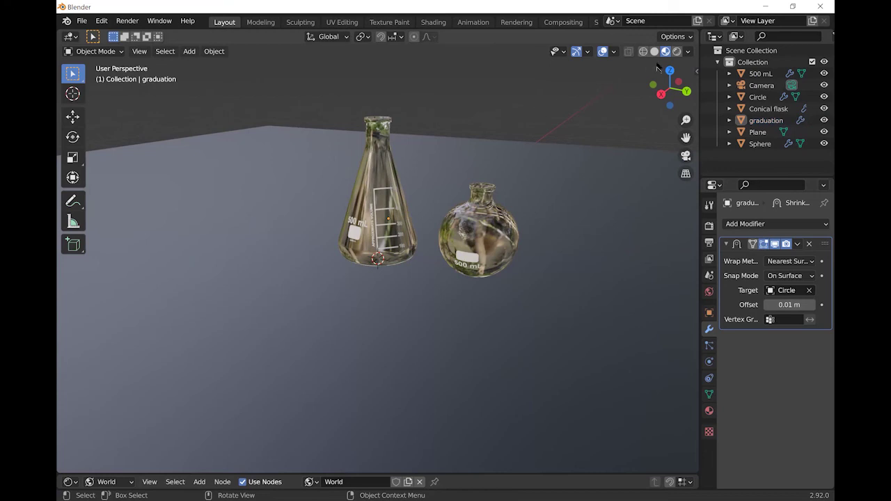
pyautogui.click(676, 52)
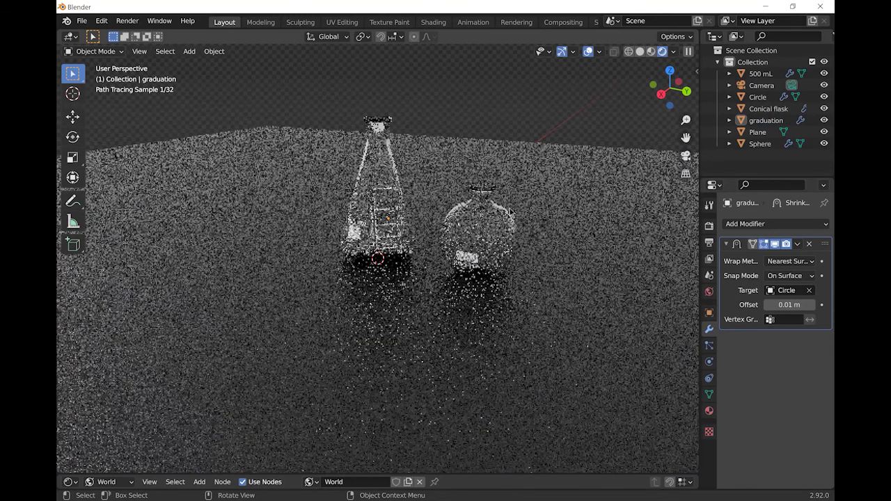
pyautogui.click(651, 51)
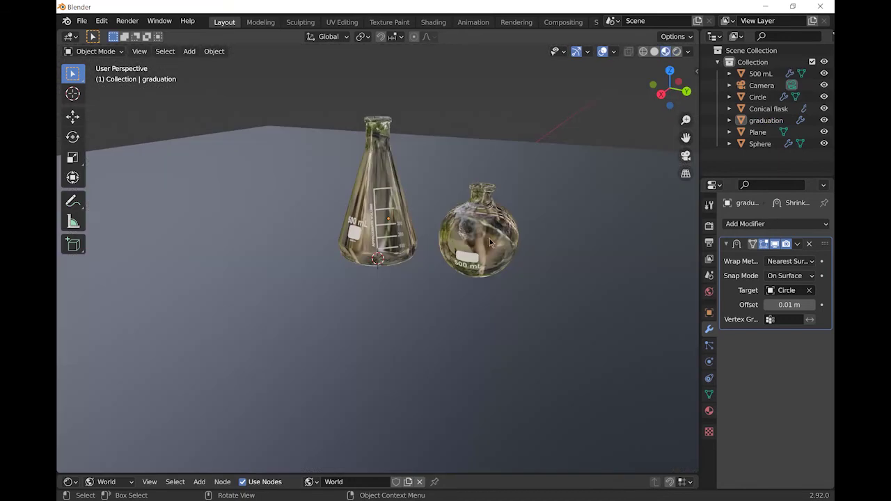
pyautogui.click(494, 238)
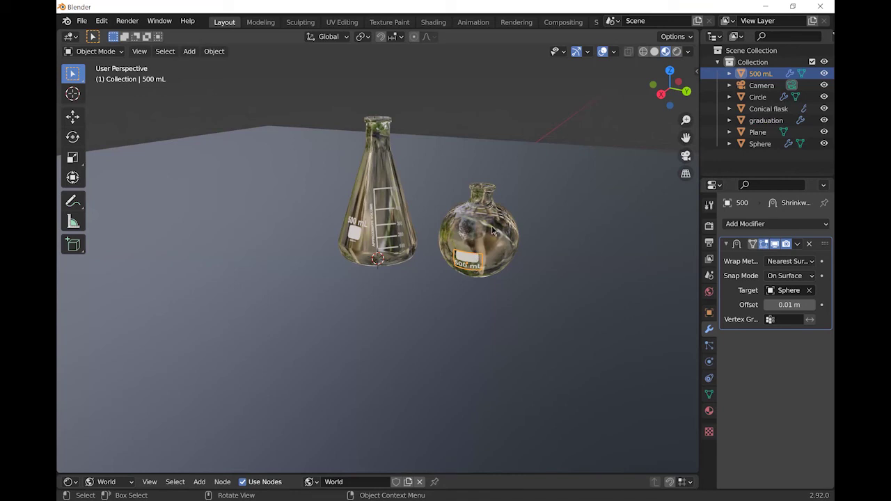
pyautogui.keyDown('shift'); pyautogui.click(492, 231); pyautogui.keyUp('shift')
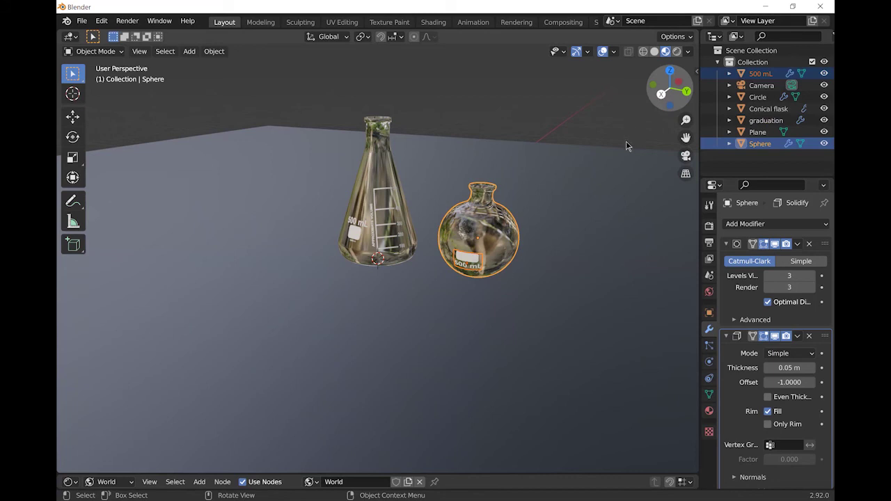
# From the right view, rotate the round flask and label, raise them along Z, and tilt them.
pyautogui.press('KP_3')
pyautogui.press('t')
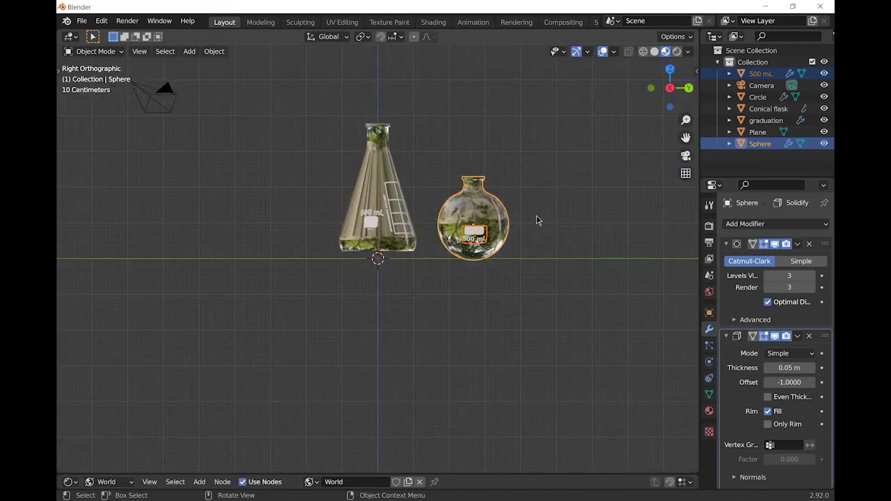
pyautogui.press('r')
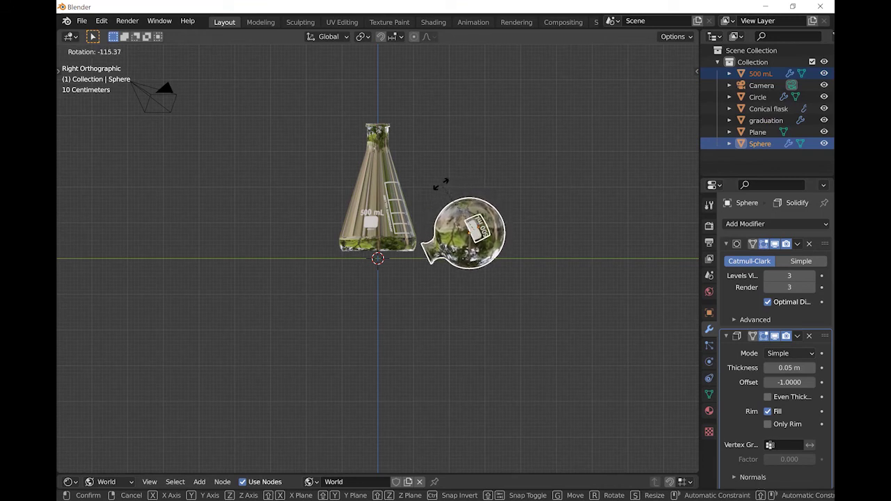
pyautogui.click(440, 185)
pyautogui.press('g')
pyautogui.press('z')
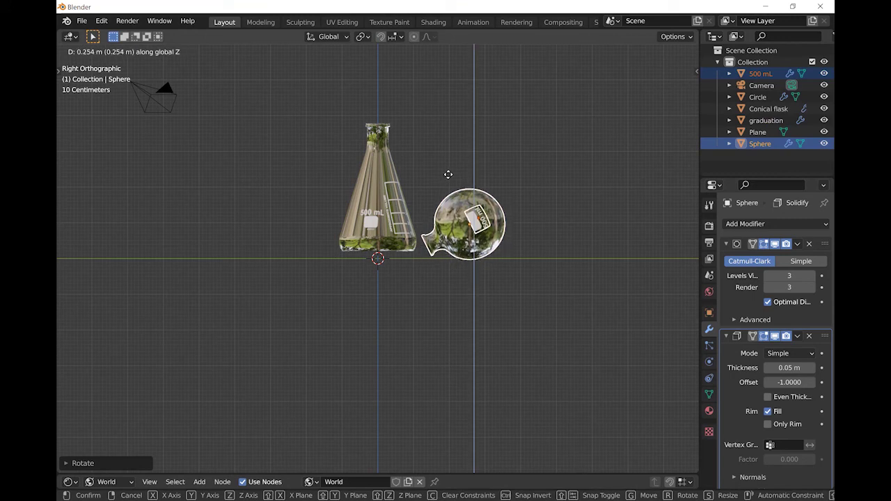
pyautogui.click(450, 174)
pyautogui.press('r')
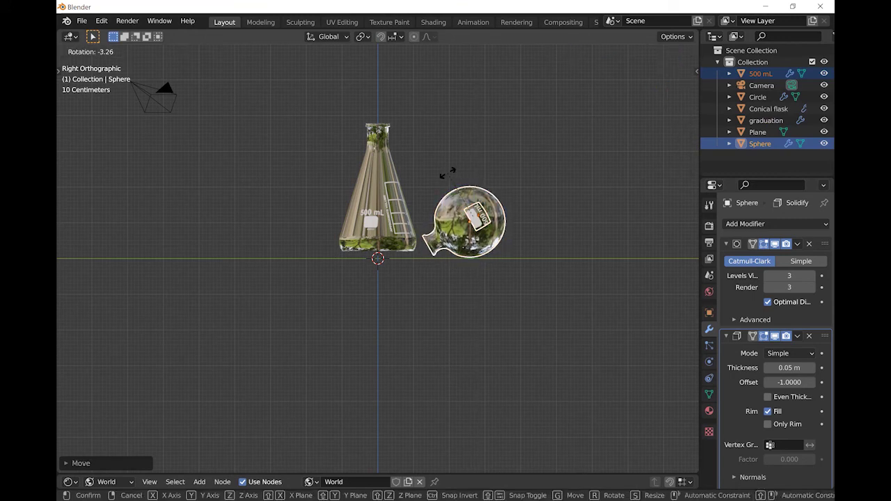
pyautogui.click(443, 177)
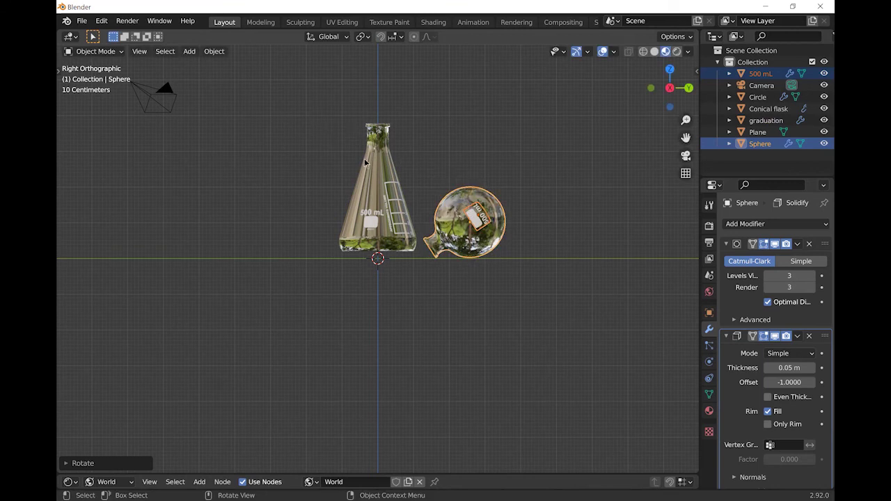
# Box-select the conical flask parts and lower them along Z onto the floor.
pyautogui.moveTo(316, 110); pyautogui.dragTo(423, 258)
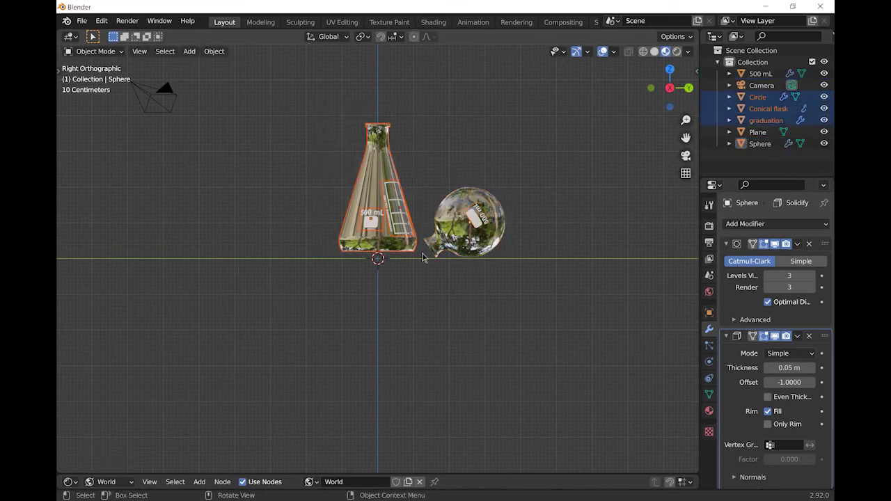
pyautogui.press('g')
pyautogui.press('z')
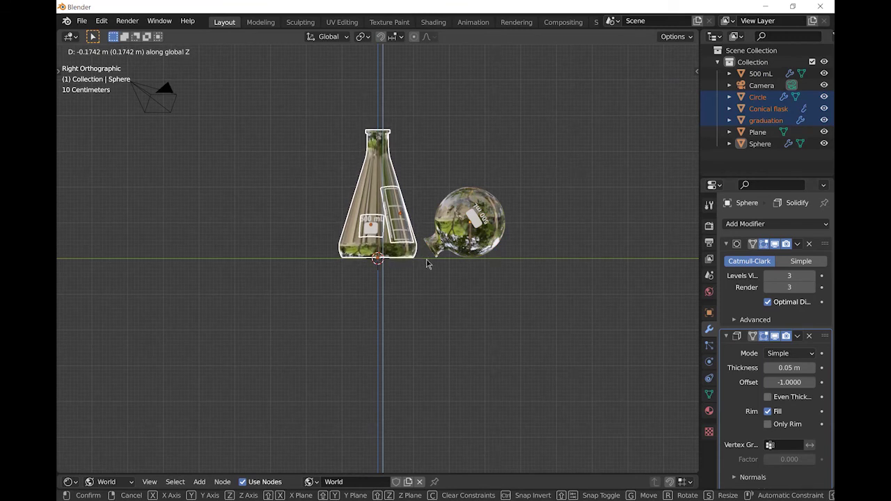
pyautogui.click(426, 263)
pyautogui.click(602, 248)
# Orbit and pan to a raised view over the flasks and align the active camera to it.
pyautogui.click(686, 157)
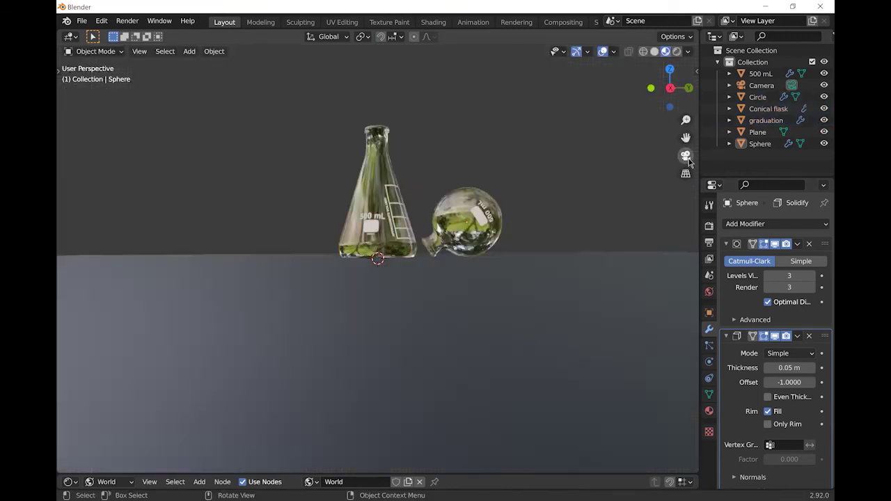
pyautogui.click(686, 157)
pyautogui.moveTo(585, 220); pyautogui.dragTo(552, 254, button='middle')
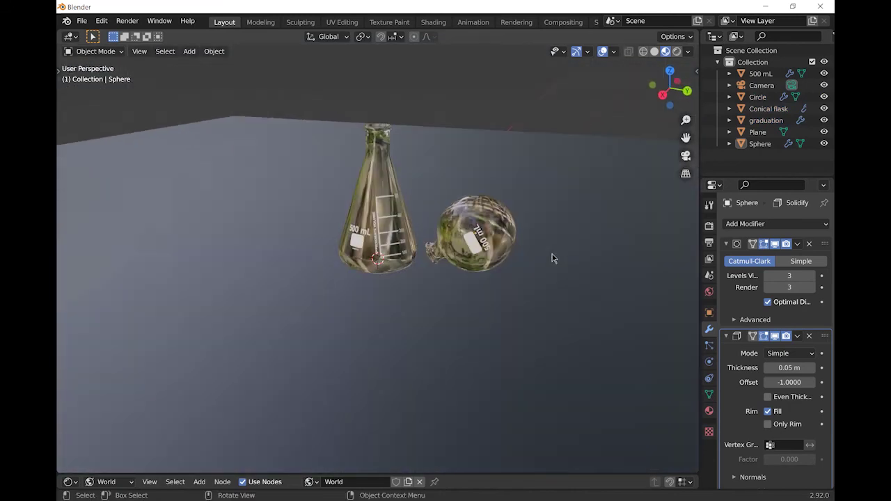
pyautogui.moveTo(685, 136); pyautogui.dragTo(539, 186)
pyautogui.moveTo(539, 186)
pyautogui.mouseDown(button='middle')
pyautogui.moveTo(533, 193)
pyautogui.moveTo(501, 182)
pyautogui.mouseUp(button='middle')
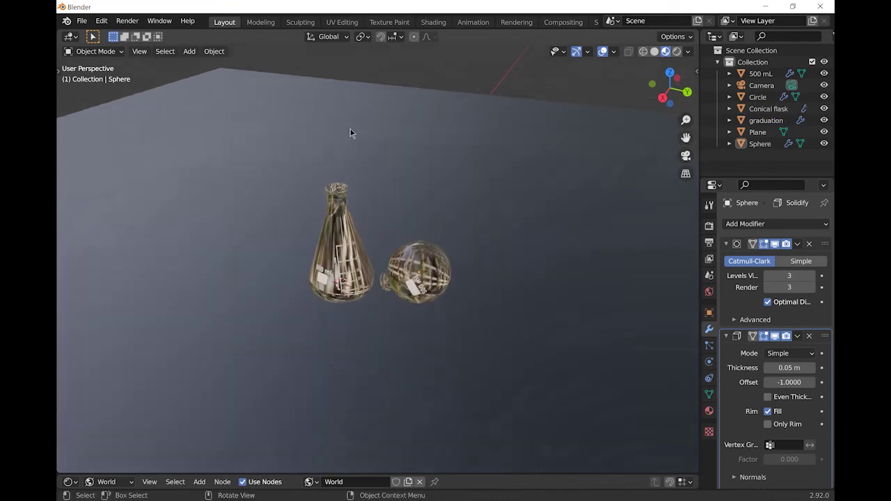
pyautogui.click(140, 51)
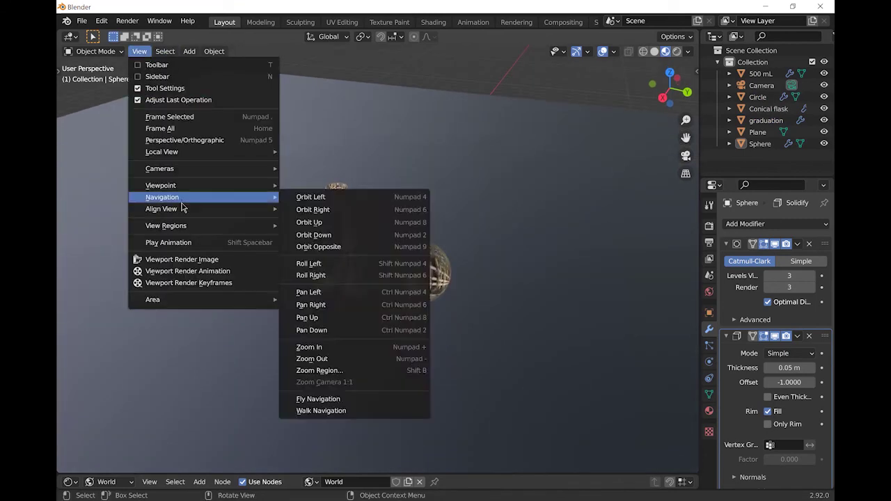
pyautogui.moveTo(174, 208)
pyautogui.click(308, 225)
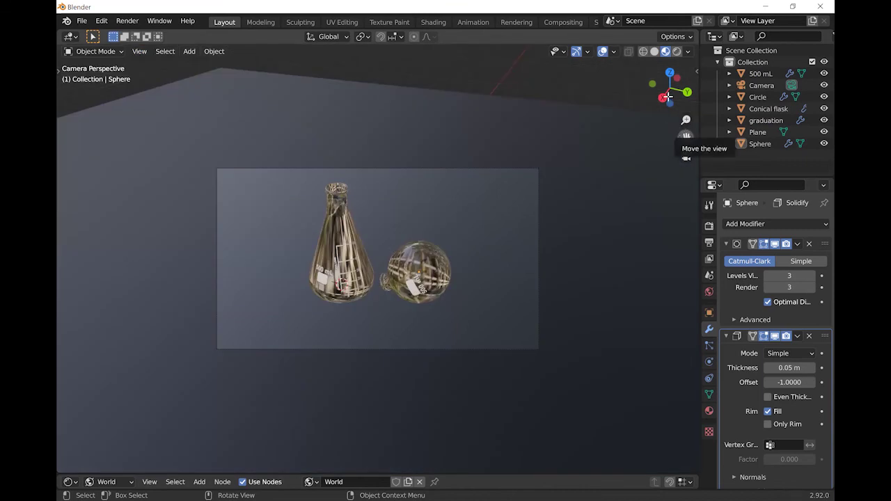
# Refine the view by orbiting and zooming, realigning the camera to it twice.
pyautogui.moveTo(667, 97); pyautogui.dragTo(610, 194)
pyautogui.scroll(2, 610, 193)
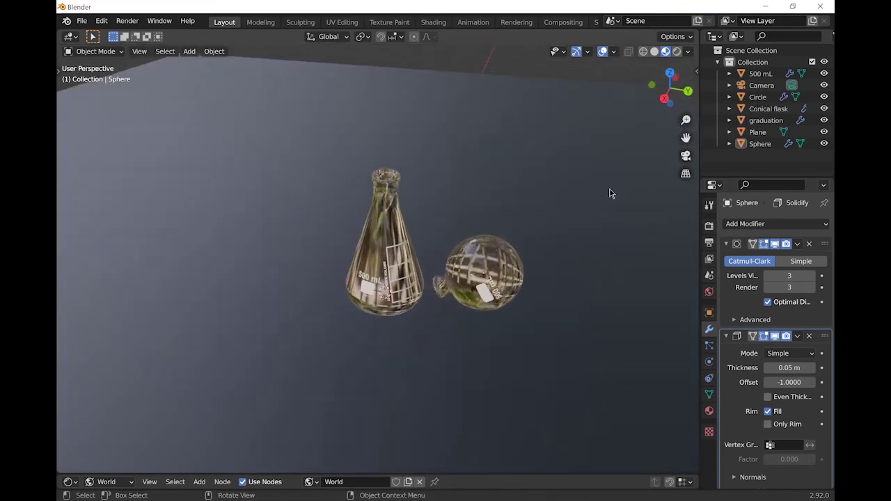
pyautogui.click(140, 51)
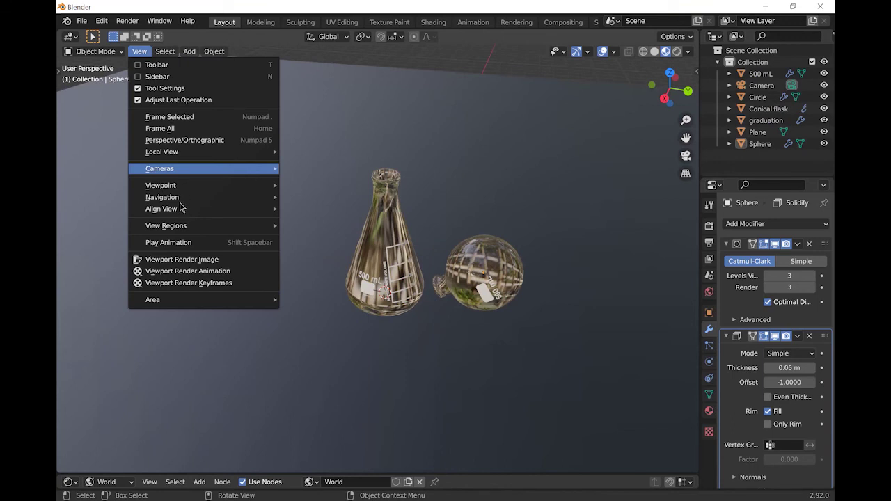
pyautogui.moveTo(183, 210)
pyautogui.click(314, 226)
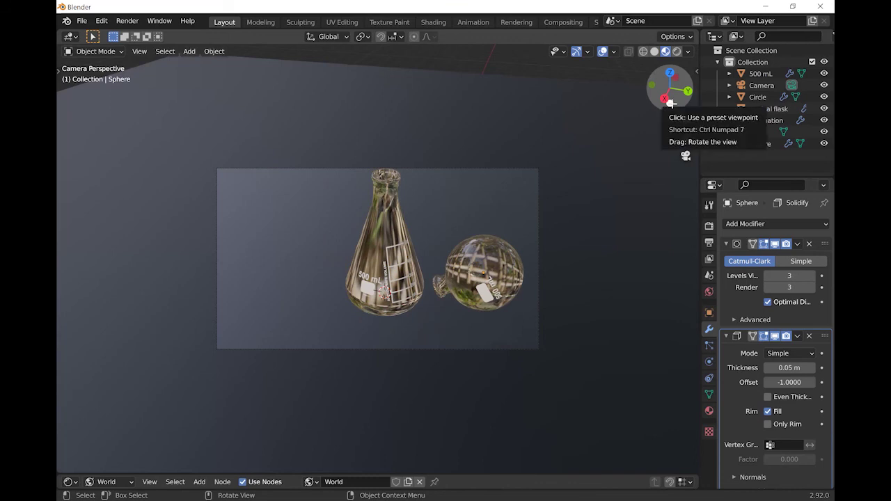
pyautogui.moveTo(671, 105); pyautogui.dragTo(680, 120)
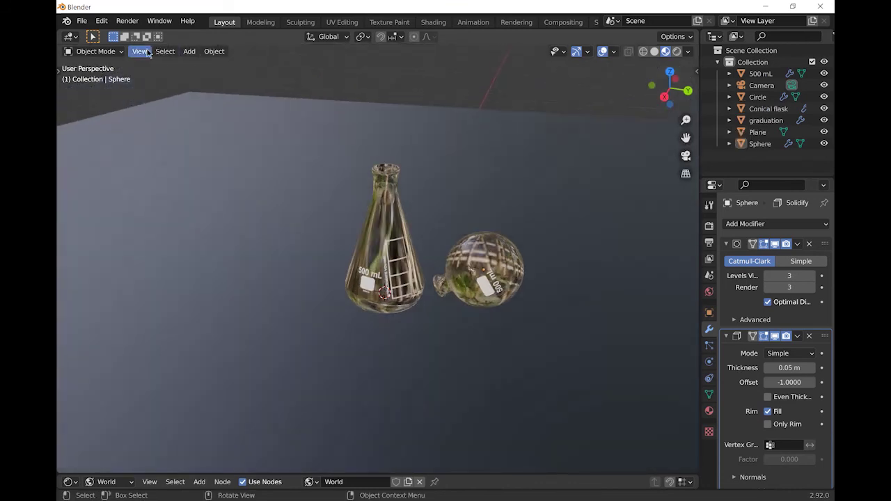
pyautogui.click(139, 51)
pyautogui.moveTo(245, 211)
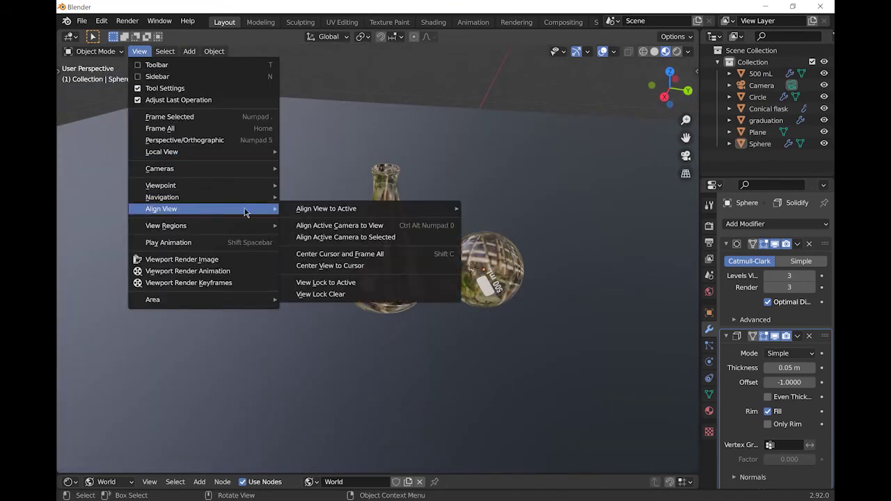
pyautogui.click(306, 224)
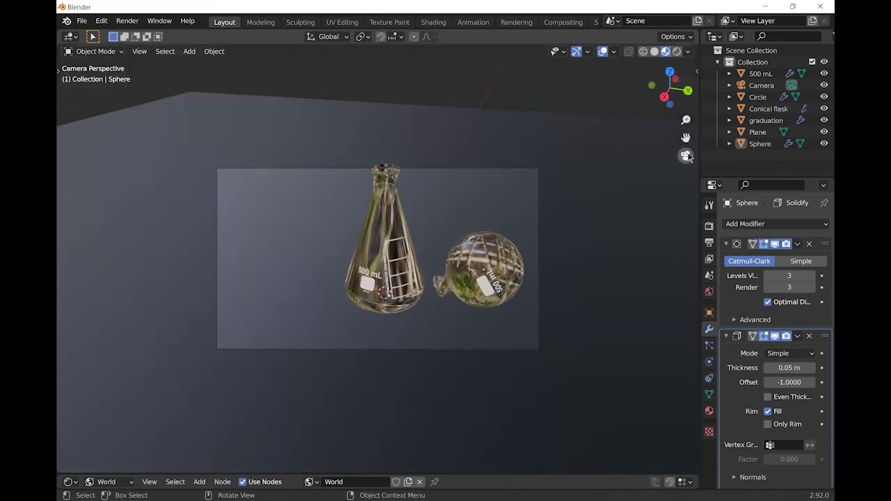
# Pan so the flasks sit lower in frame and align the camera to this final view.
pyautogui.moveTo(670, 99); pyautogui.dragTo(671, 102)
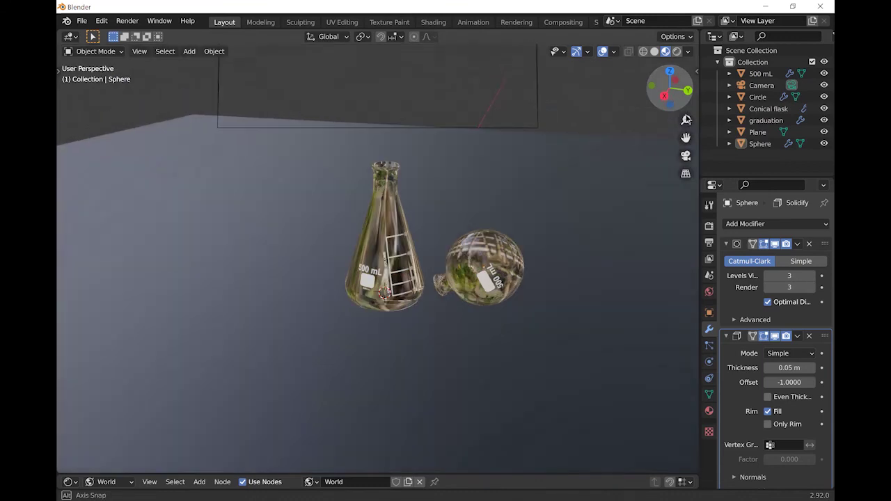
pyautogui.moveTo(685, 137); pyautogui.dragTo(686, 202)
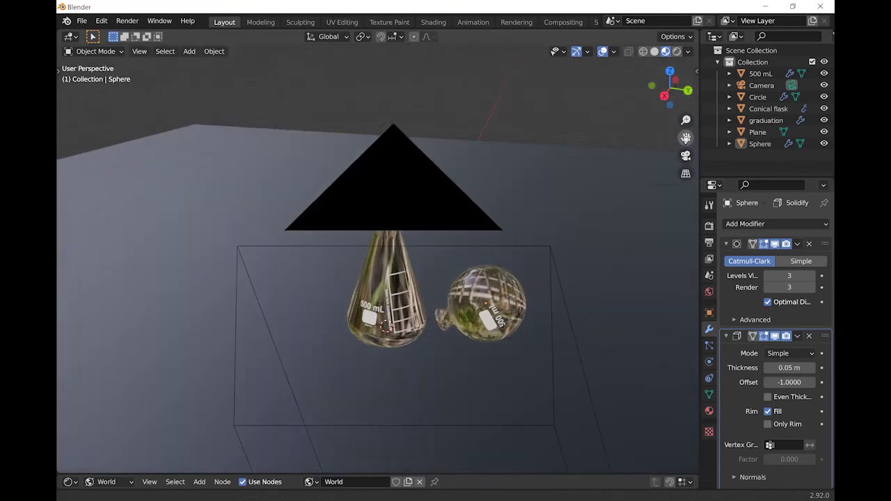
pyautogui.click(138, 53)
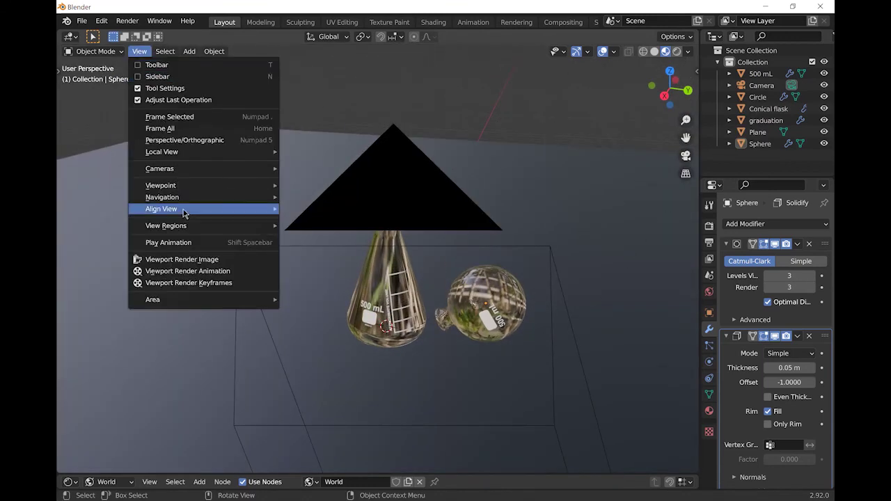
pyautogui.moveTo(185, 211)
pyautogui.click(312, 226)
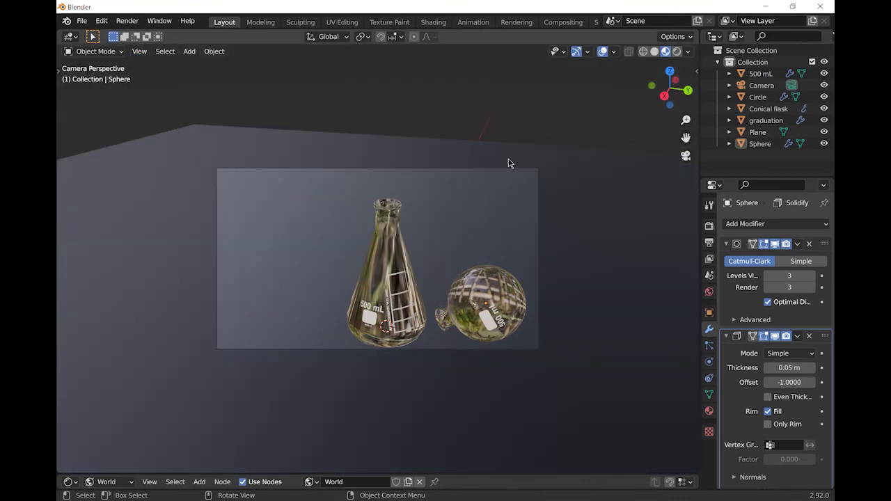
pyautogui.click(470, 174)
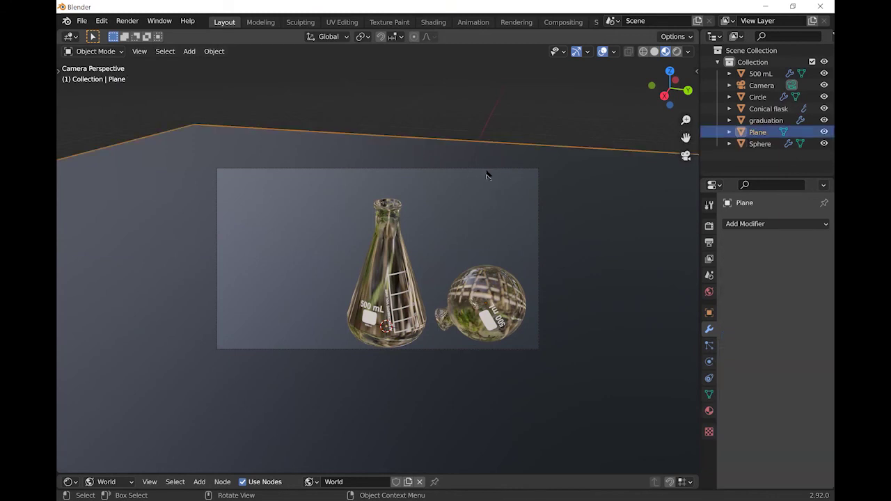
# Set the Camera's Focal Length to 40 mm in its camera properties.
pyautogui.click(494, 170)
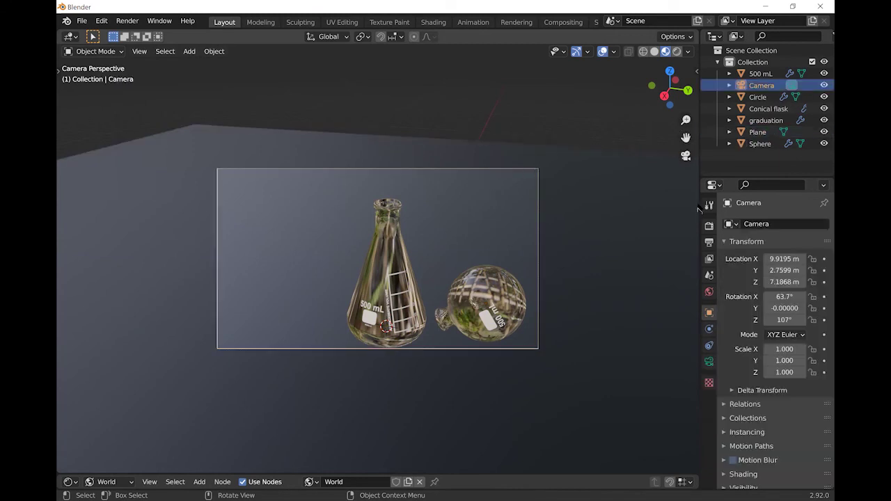
pyautogui.click(708, 362)
pyautogui.doubleClick(787, 277)
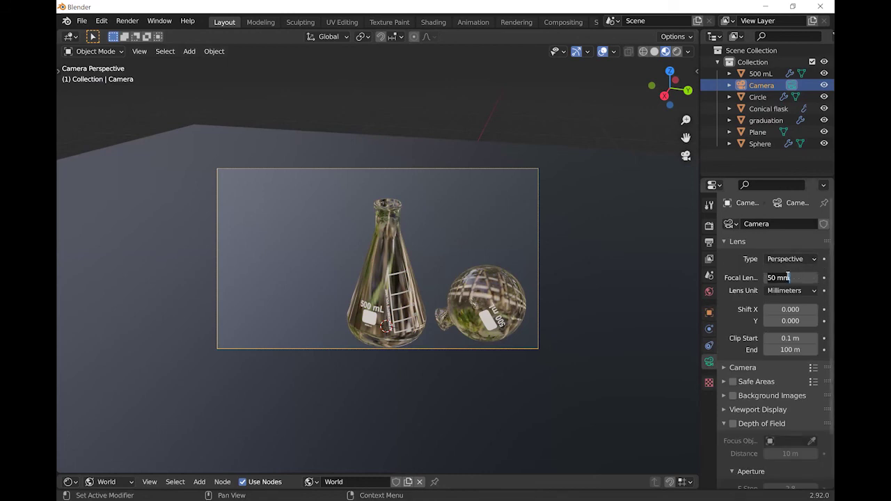
pyautogui.write('40')
pyautogui.press('Return')
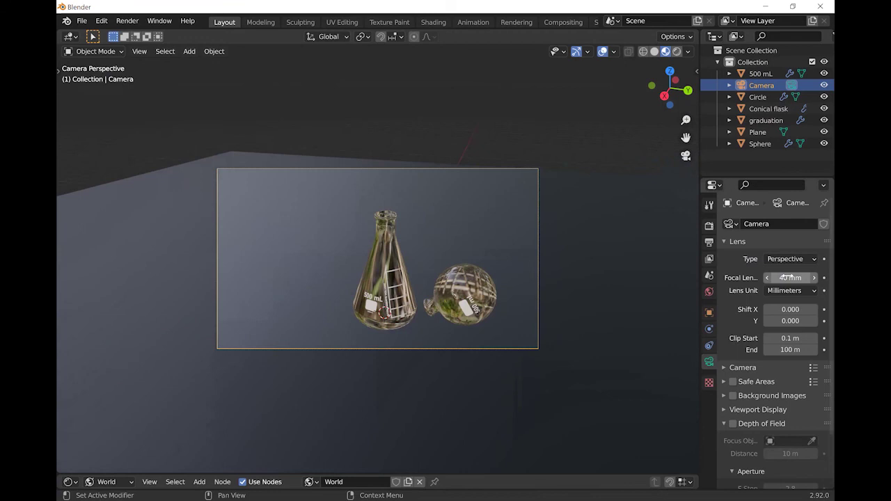
pyautogui.click(492, 135)
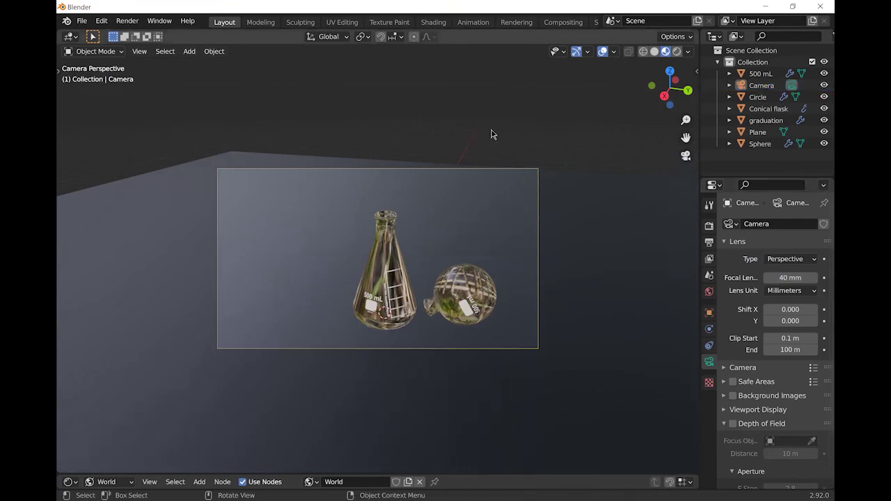
# Switch the viewport to Rendered shading and bring up the Render menu.
pyautogui.click(677, 53)
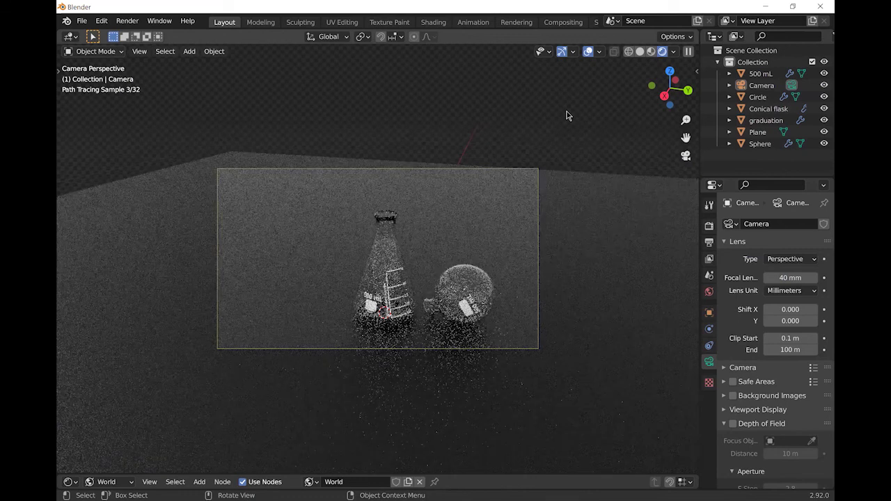
pyautogui.click(128, 21)
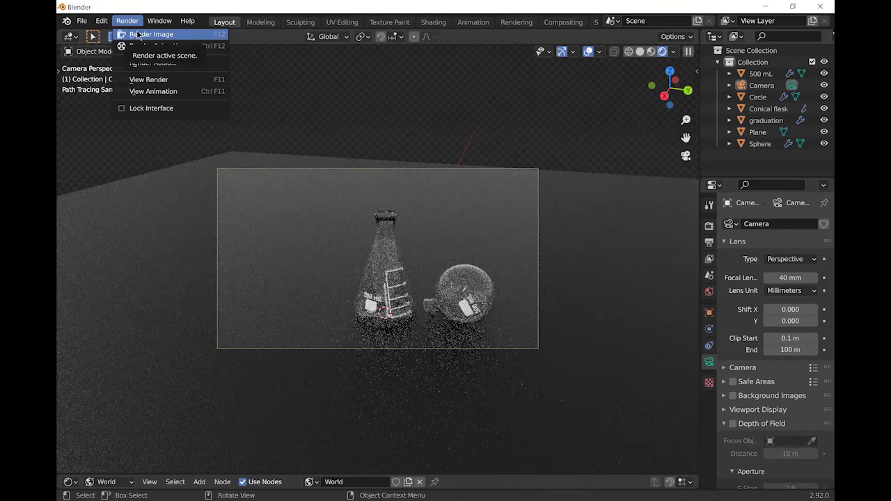